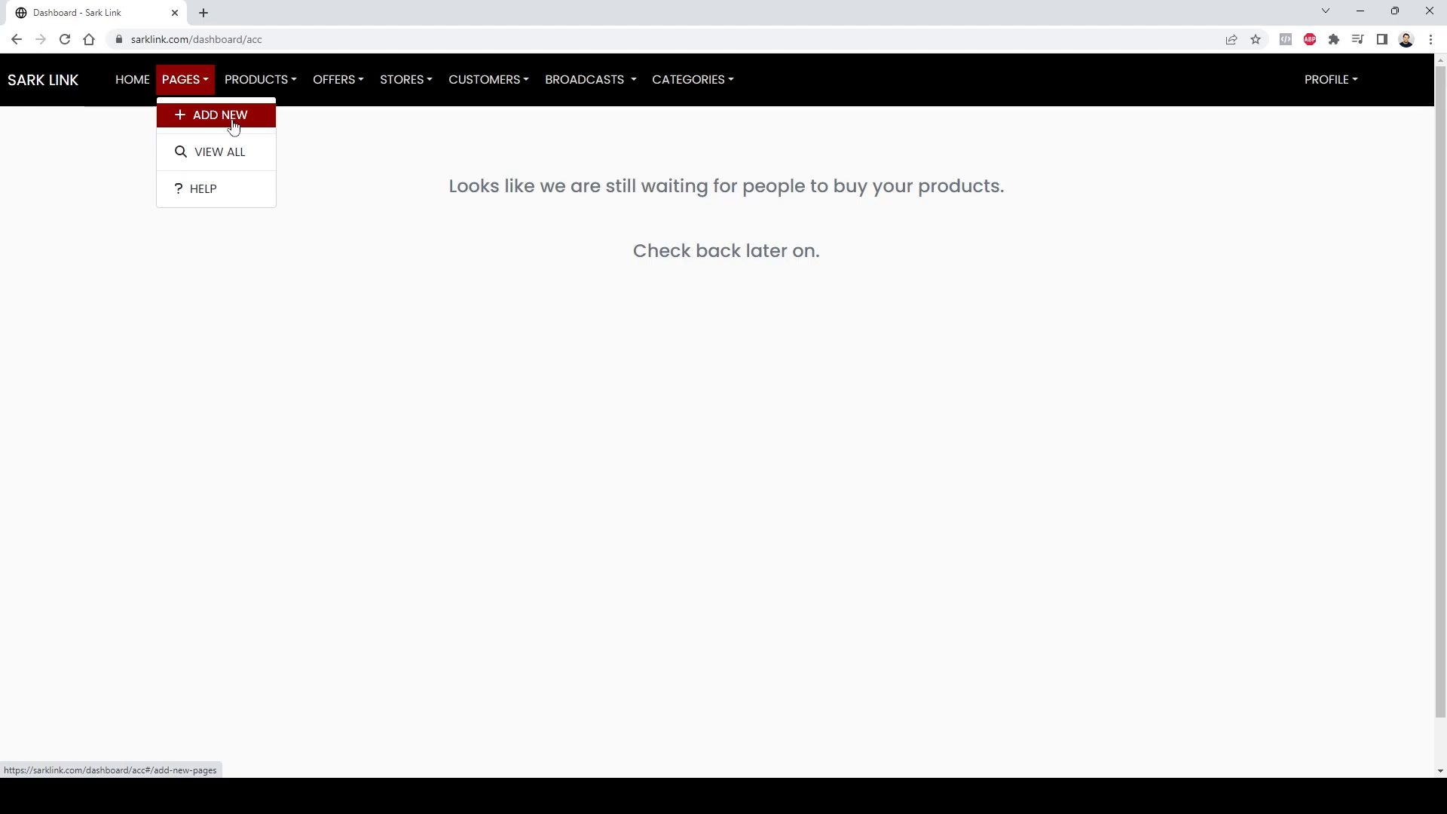
Step: Start a new page and enter Test Account as its name/title
{"action": "left_click", "coordinate": [249, 122]}
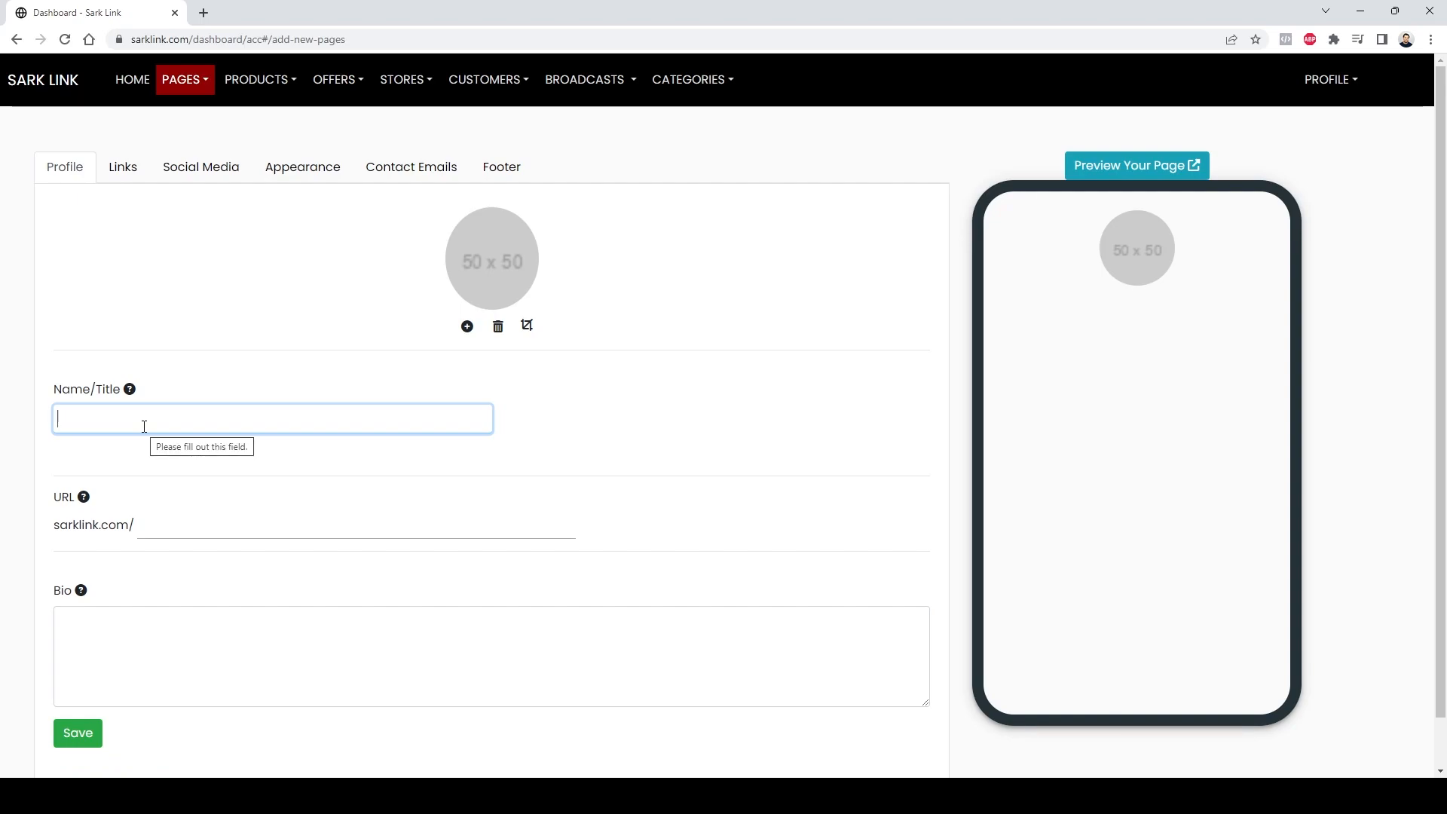
{"action": "type", "text": "Test "}
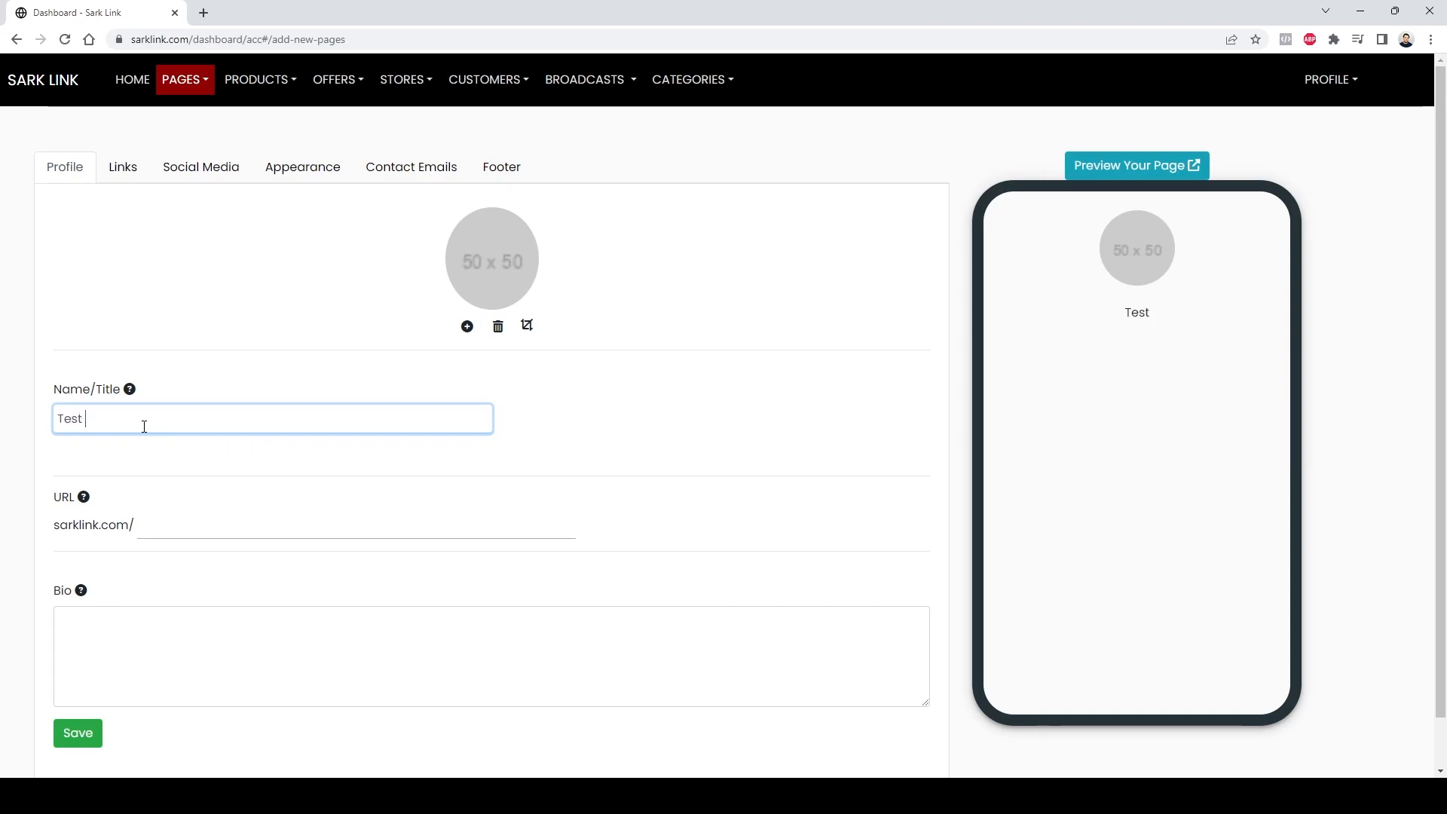
{"action": "type", "text": "Account"}
{"action": "left_click_drag", "start_coordinate": [144, 419], "coordinate": [34, 420]}
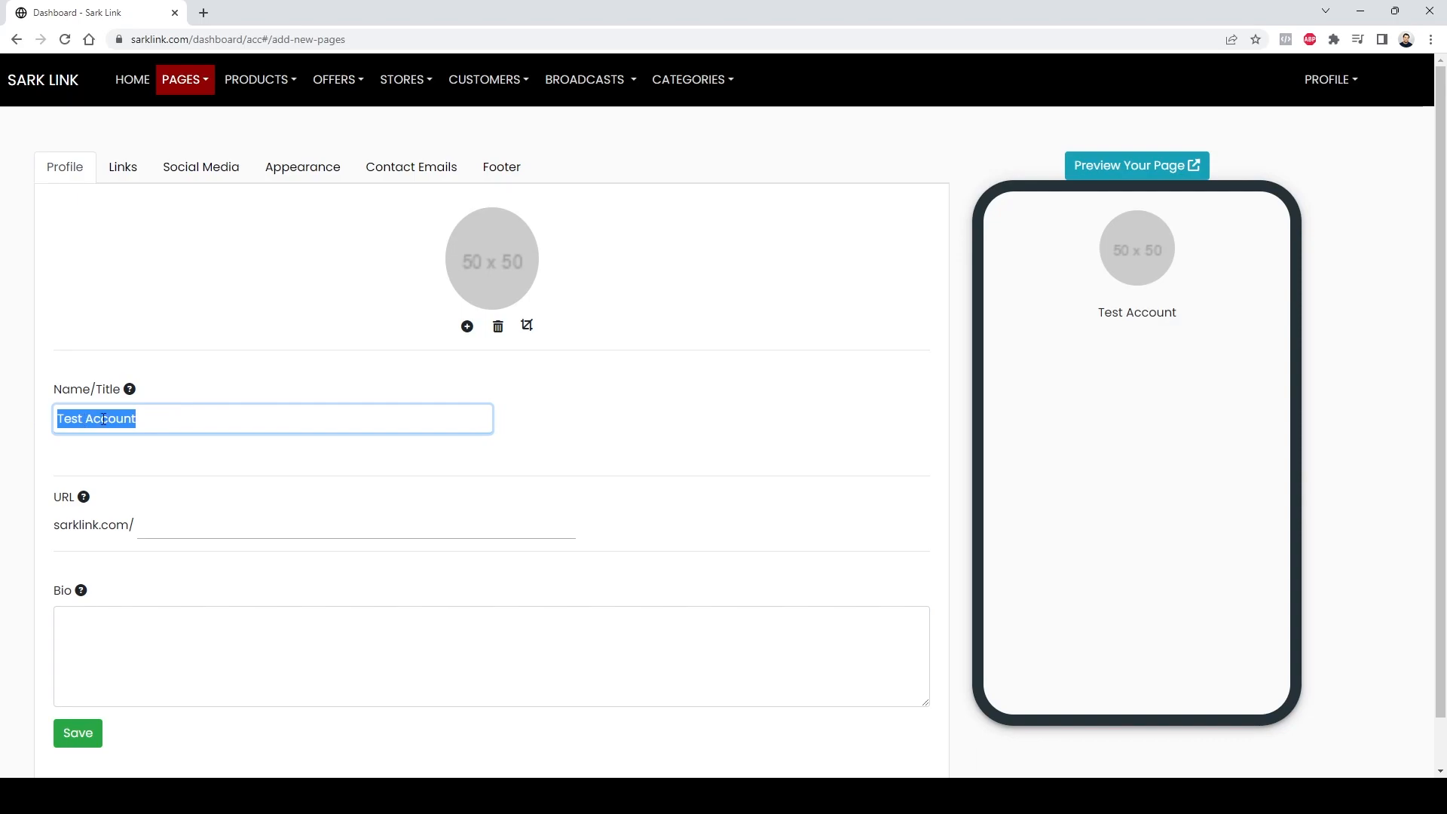
{"action": "left_click_drag", "start_coordinate": [1099, 320], "coordinate": [1206, 324]}
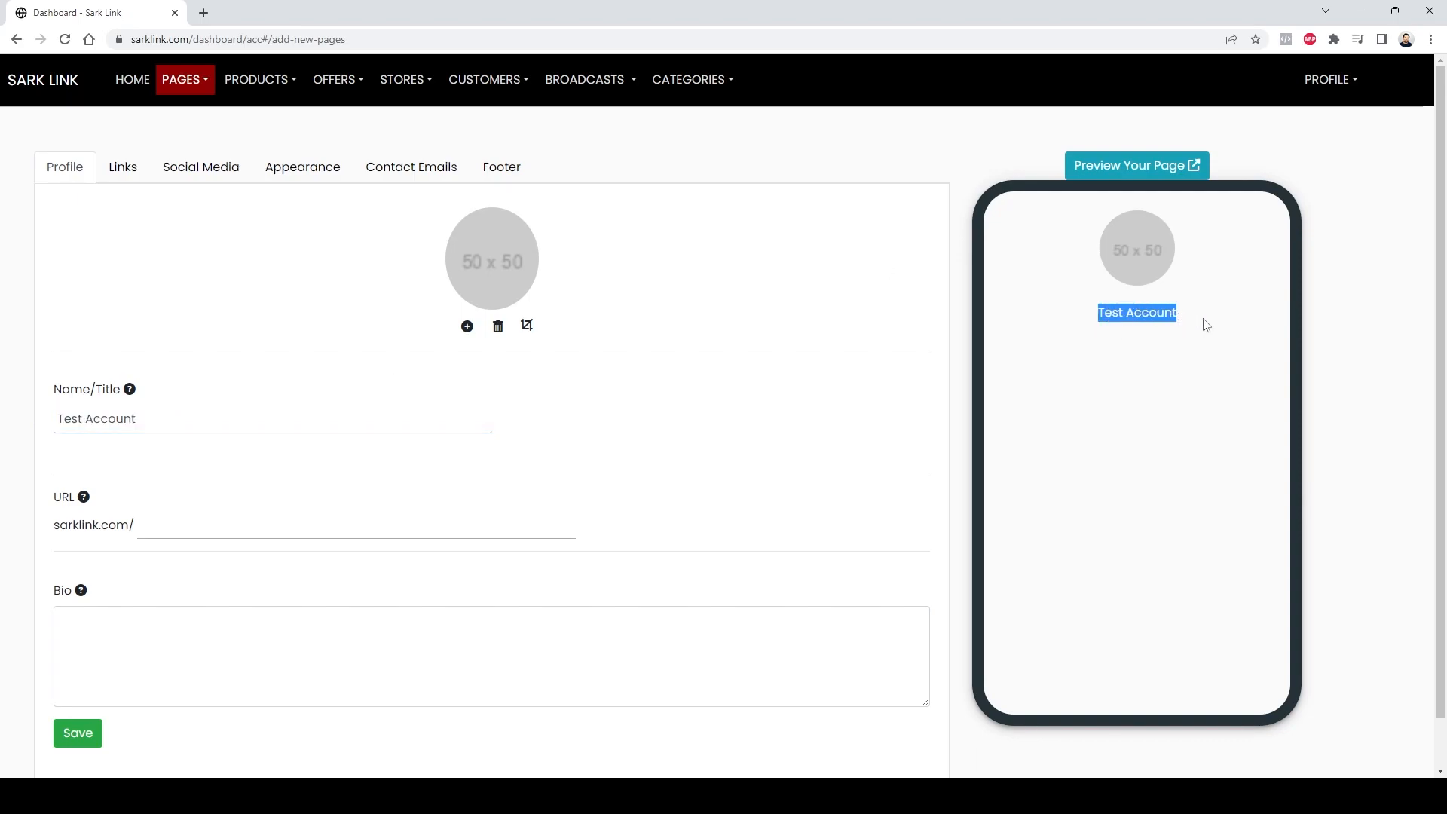
Step: Set the page URL to testaccount
{"action": "left_click", "coordinate": [232, 526]}
{"action": "left_click", "coordinate": [684, 464]}
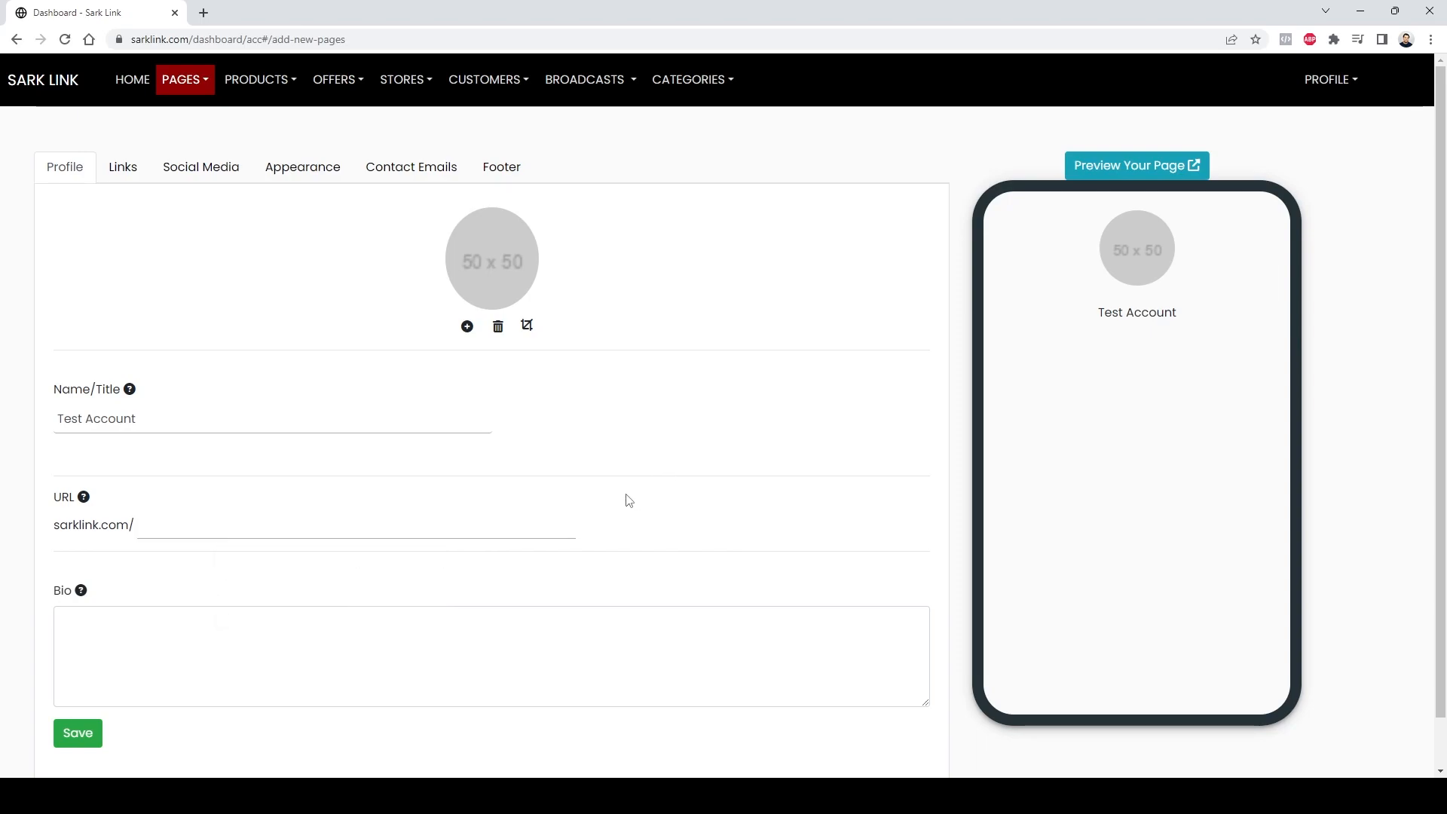
{"action": "left_click", "coordinate": [567, 533]}
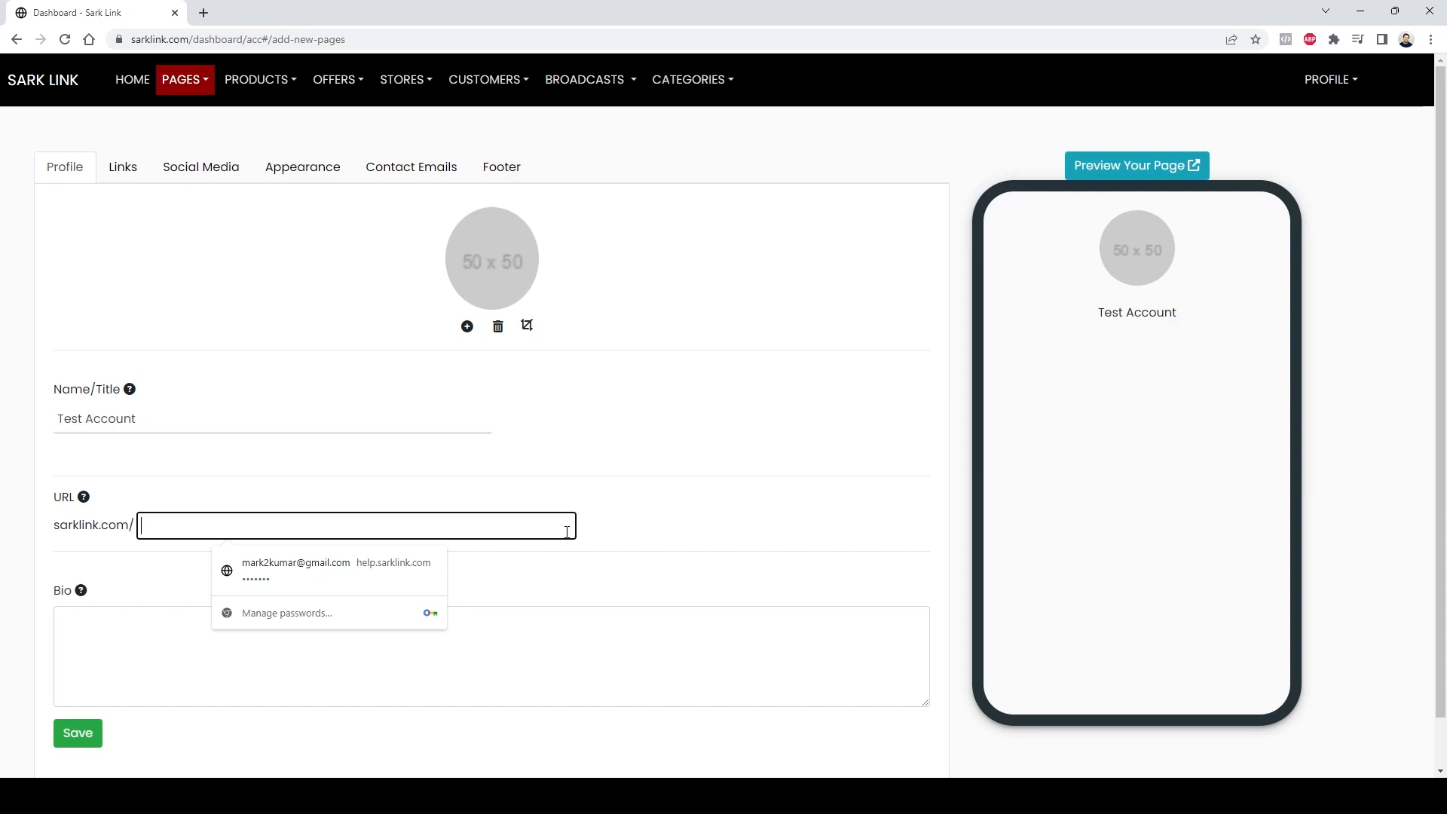
{"action": "type", "text": "test"}
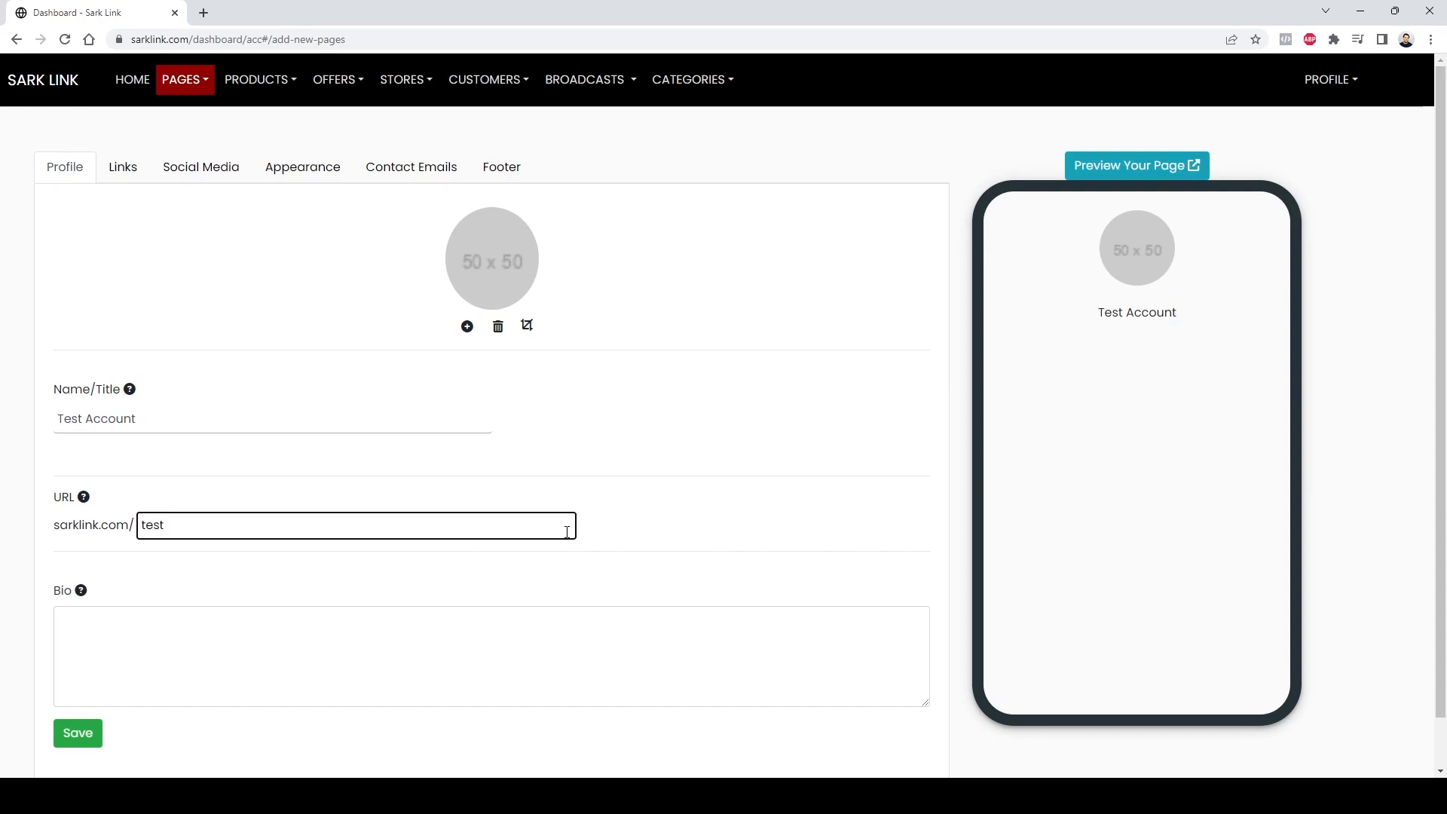
{"action": "type", "text": "account"}
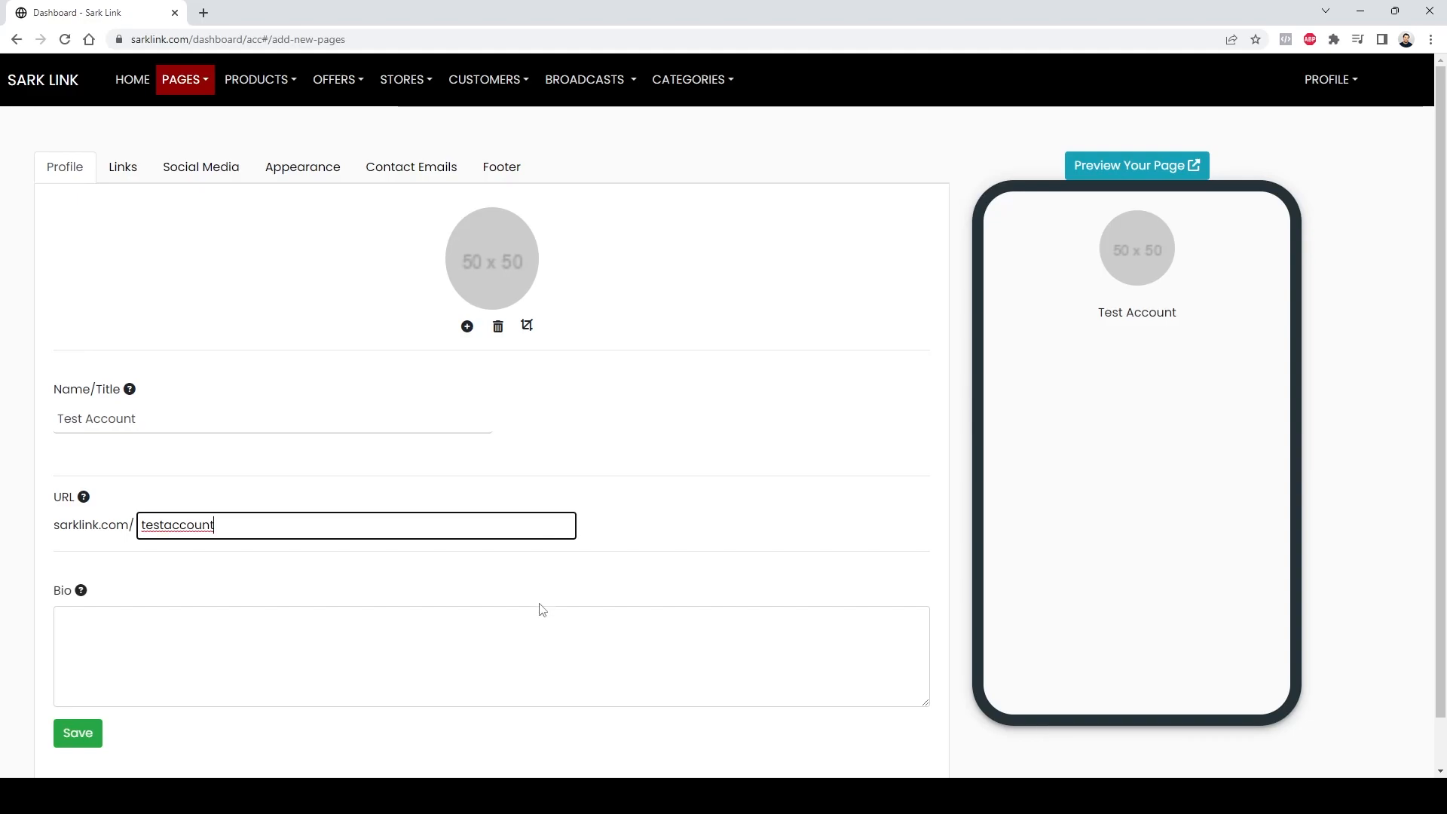
Step: Write the bio "This is for a test account"
{"action": "left_click", "coordinate": [520, 646]}
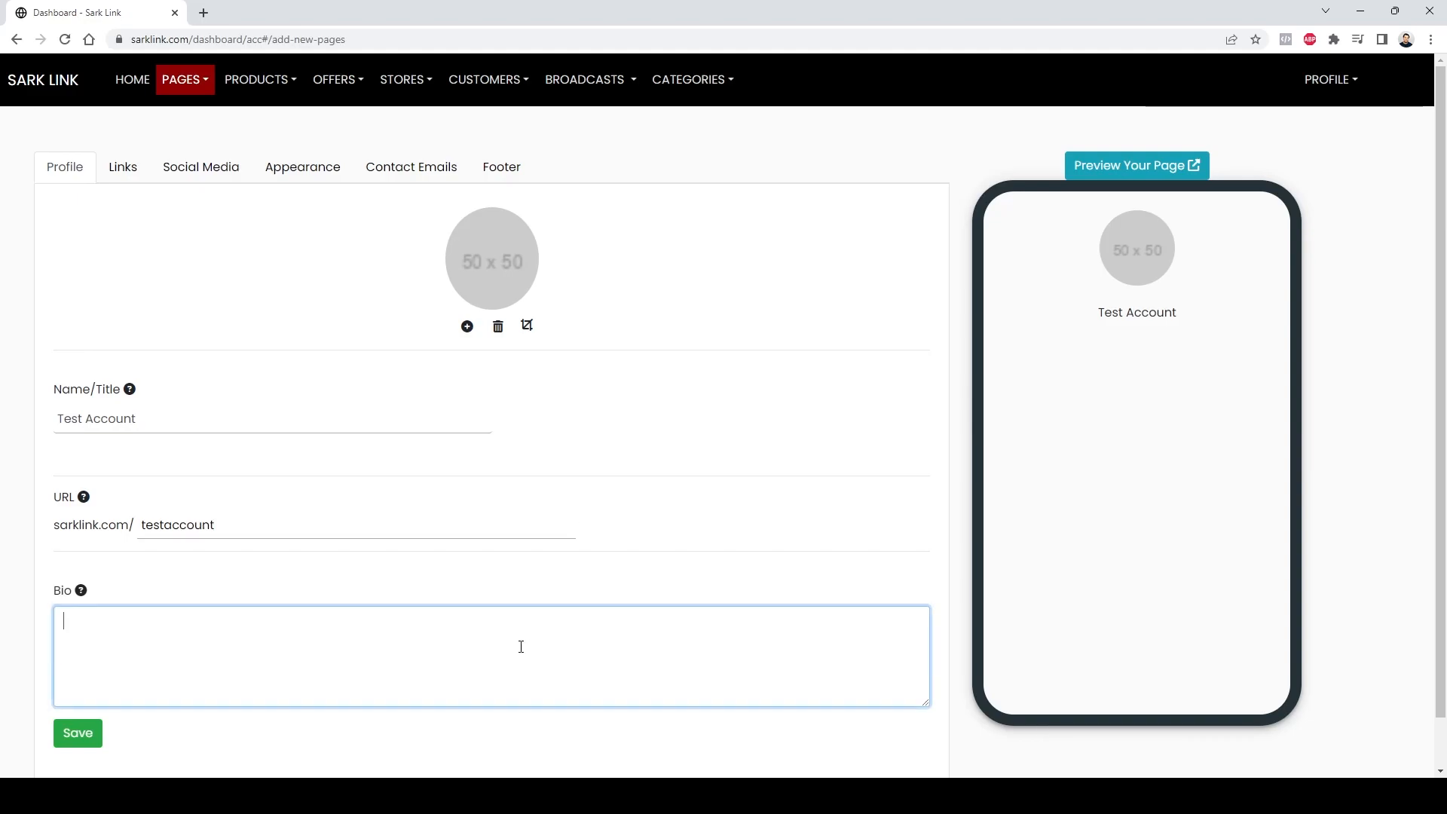
{"action": "scroll", "coordinate": [668, 420], "scroll_direction": "down", "scroll_amount": 1}
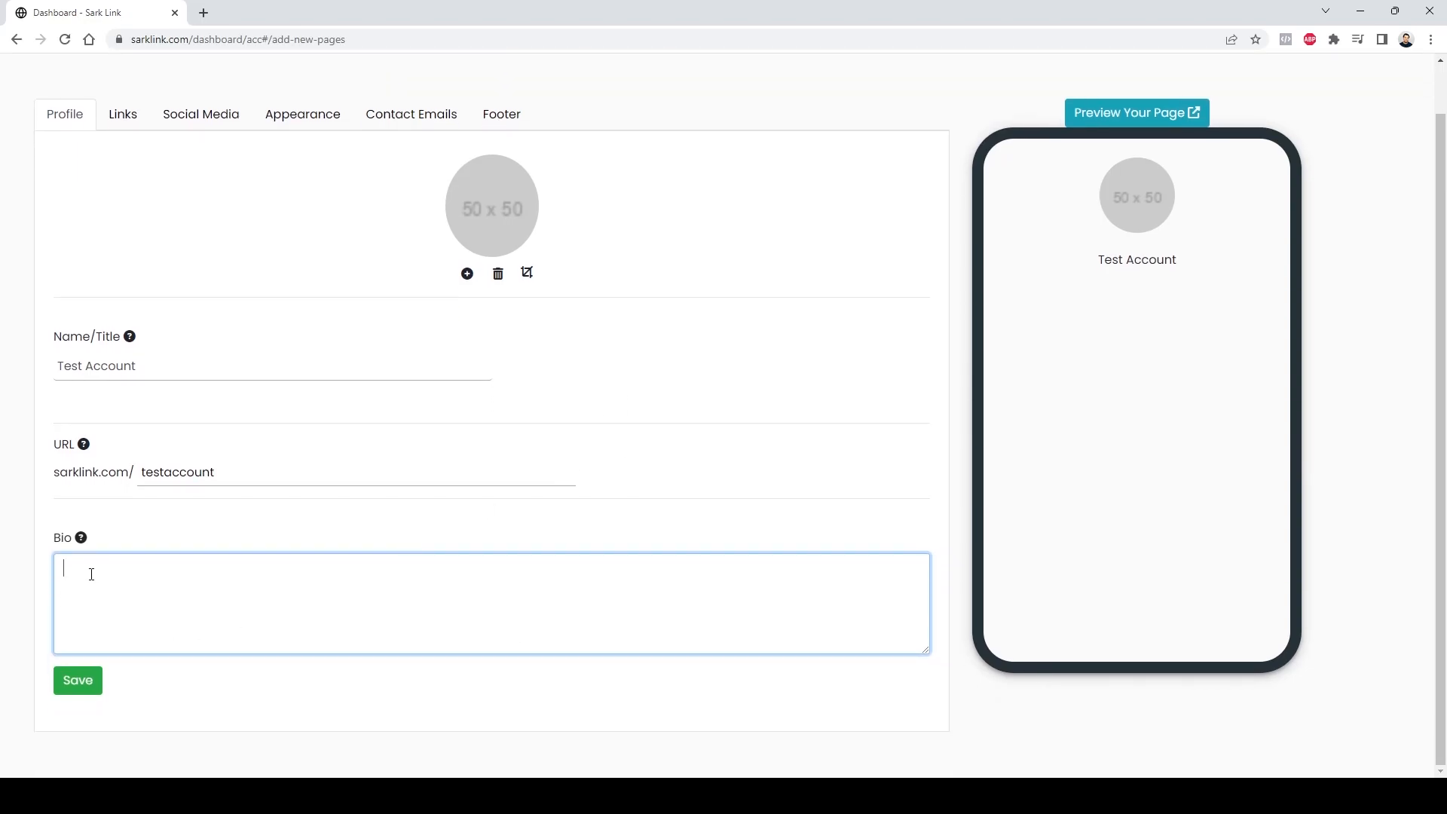
{"action": "type", "text": "This is a"}
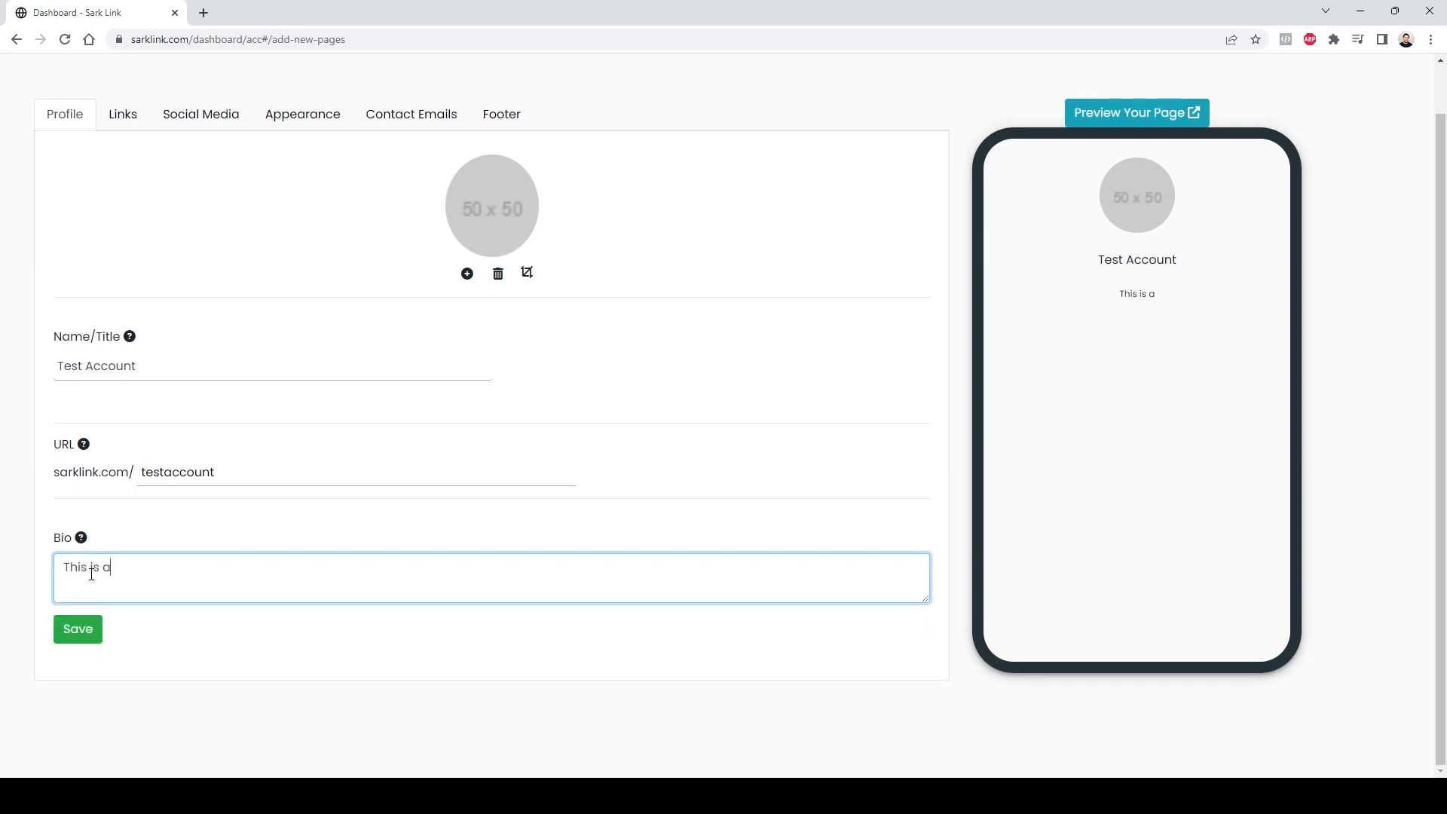
{"action": "key", "text": "BackSpace"}
{"action": "type", "text": "for a text"}
{"action": "key", "text": "BackSpace"}
{"action": "key", "text": "BackSpace"}
{"action": "type", "text": "st account"}
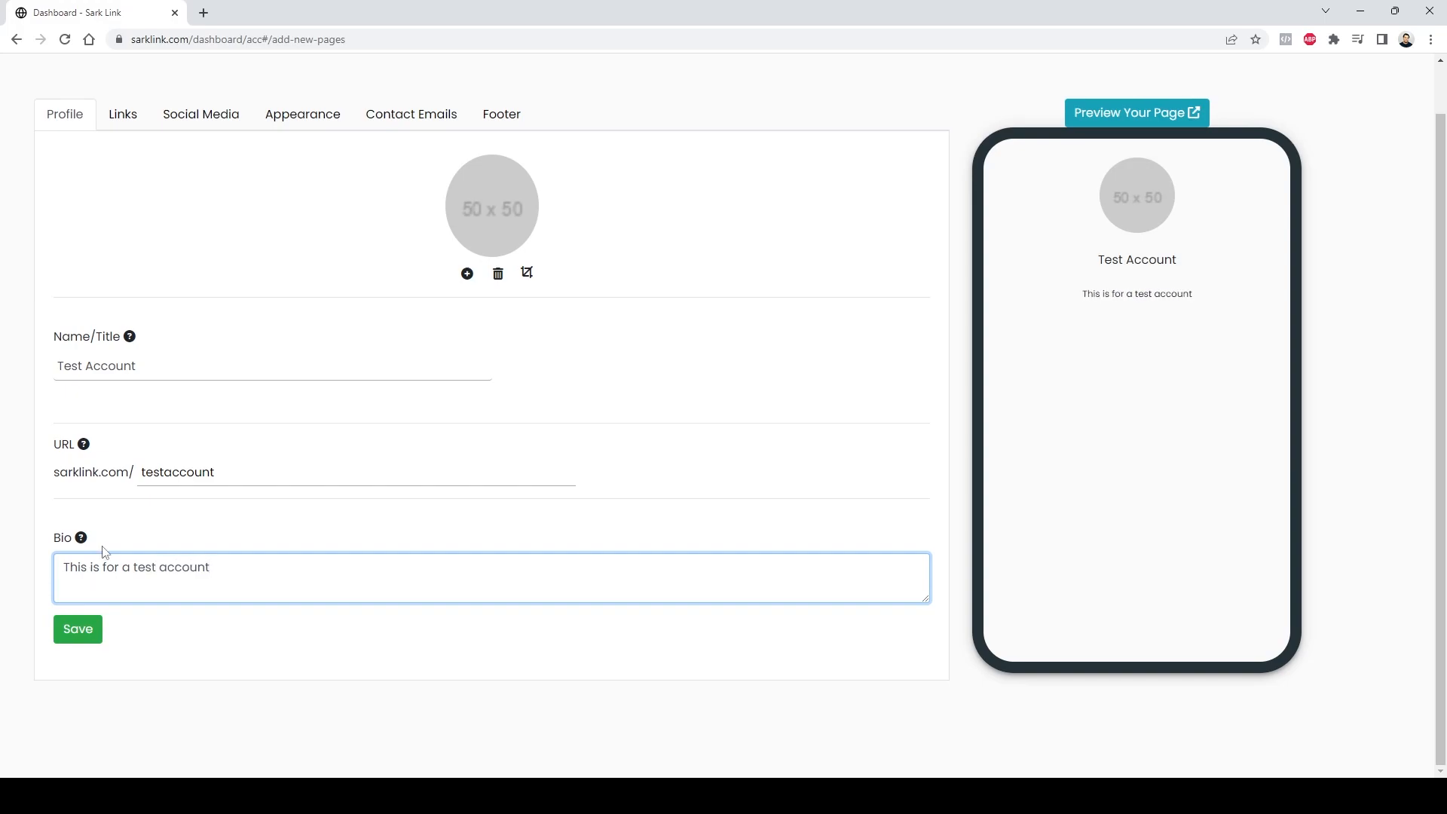
Step: Upload 088.jpg from Downloads as the profile picture and save the profile
{"action": "left_click", "coordinate": [670, 424]}
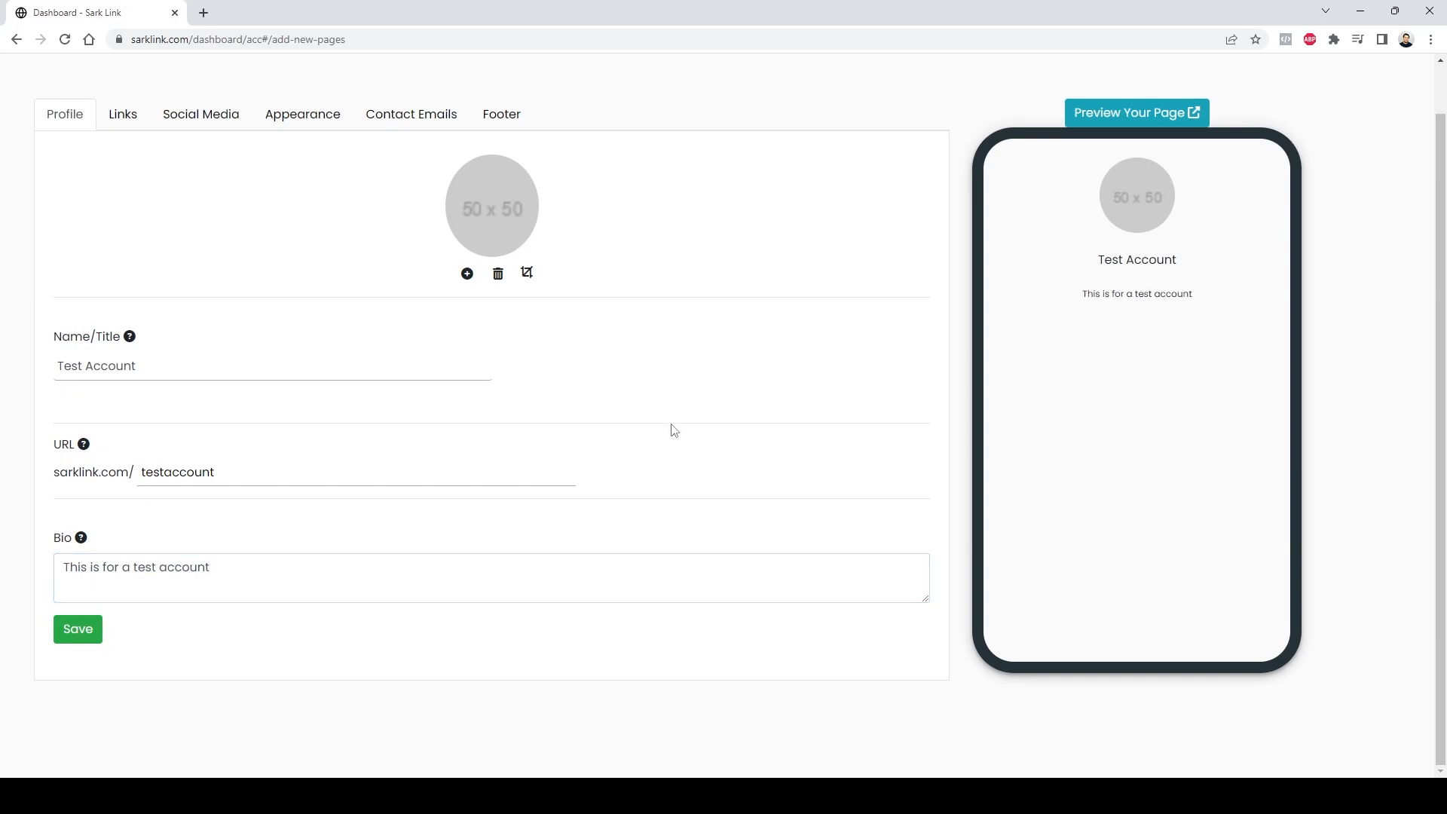
{"action": "left_click", "coordinate": [496, 205]}
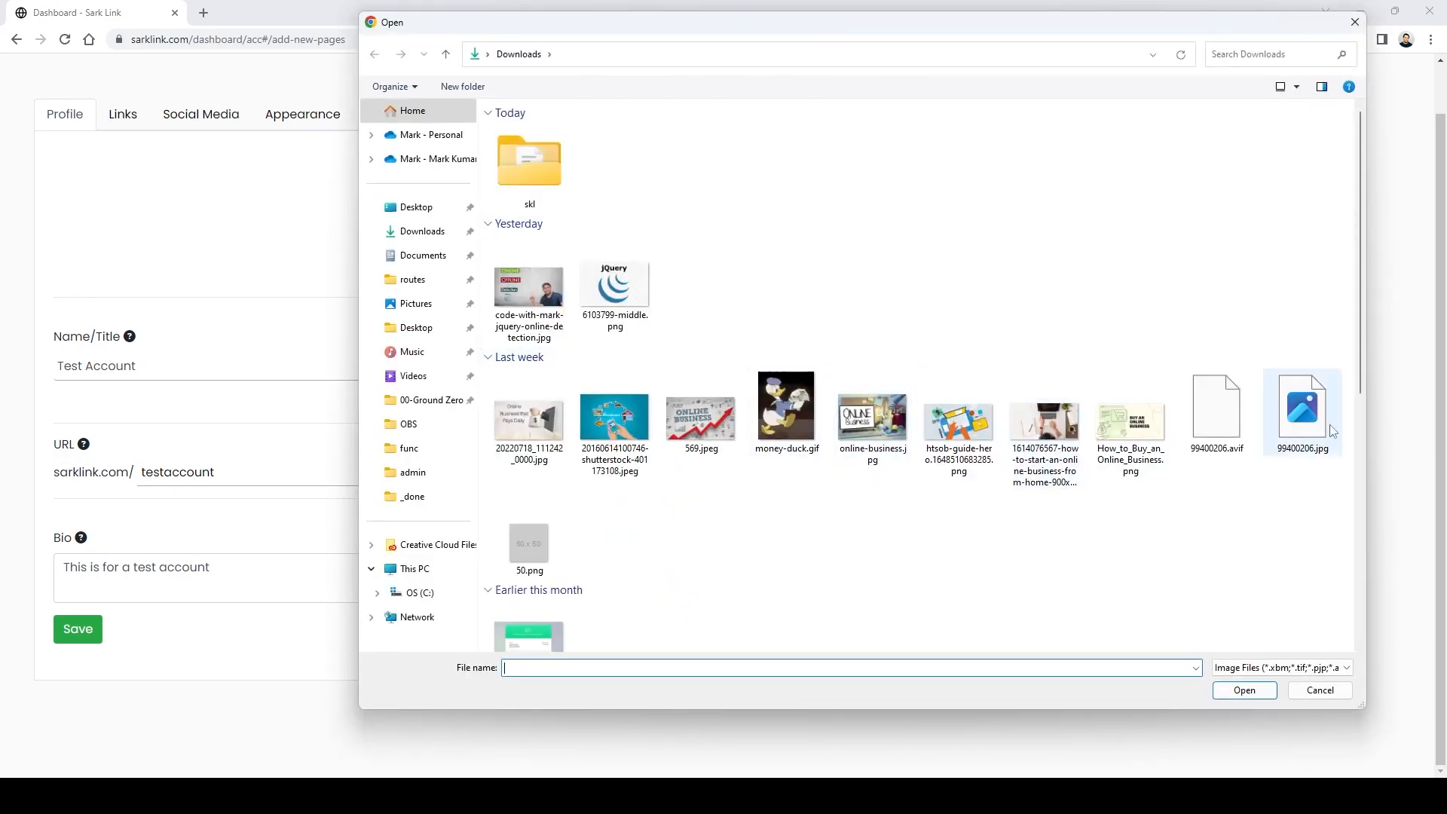
{"action": "scroll", "coordinate": [937, 348], "scroll_direction": "down", "scroll_amount": 10}
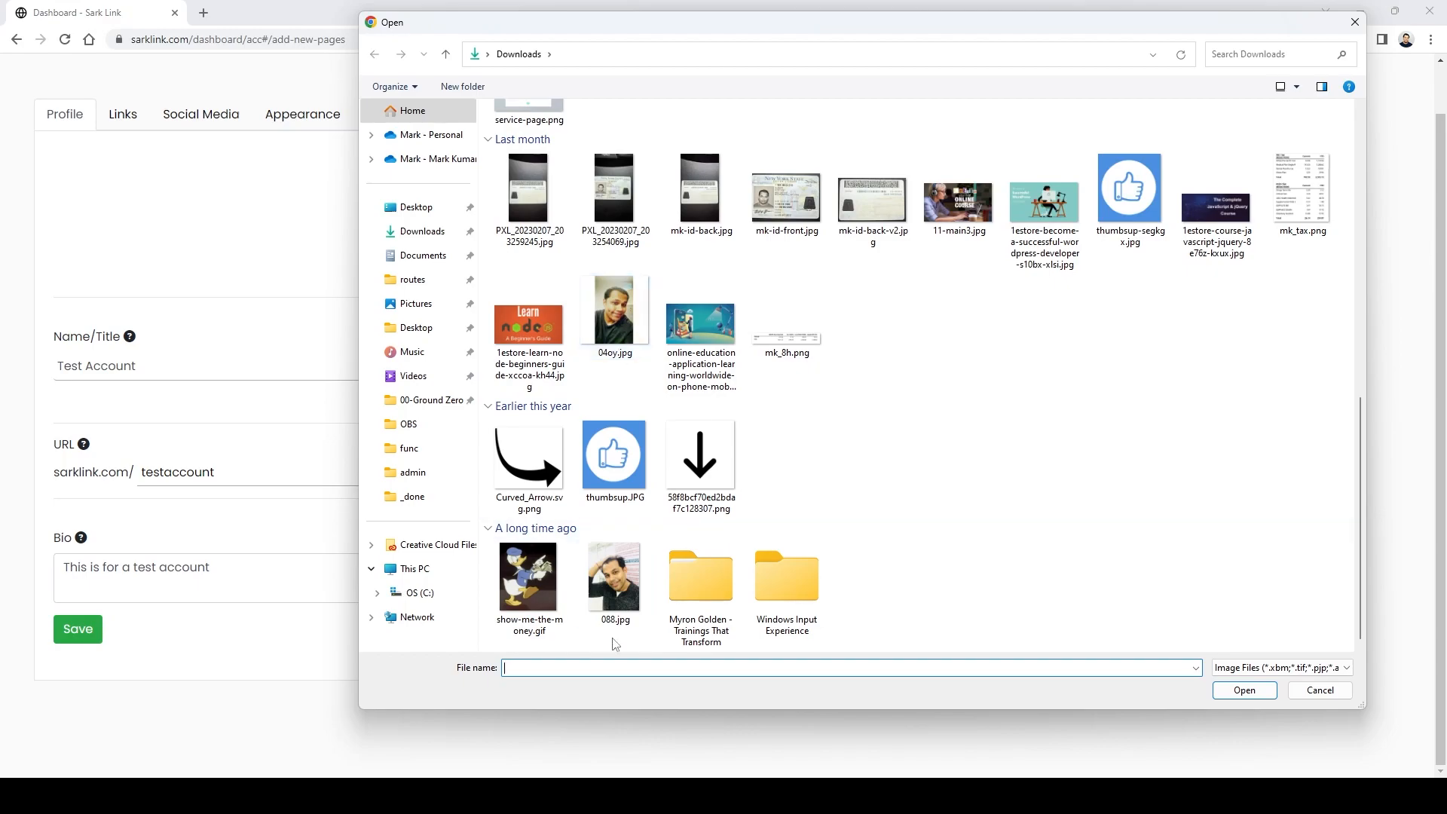
{"action": "double_click", "coordinate": [608, 586]}
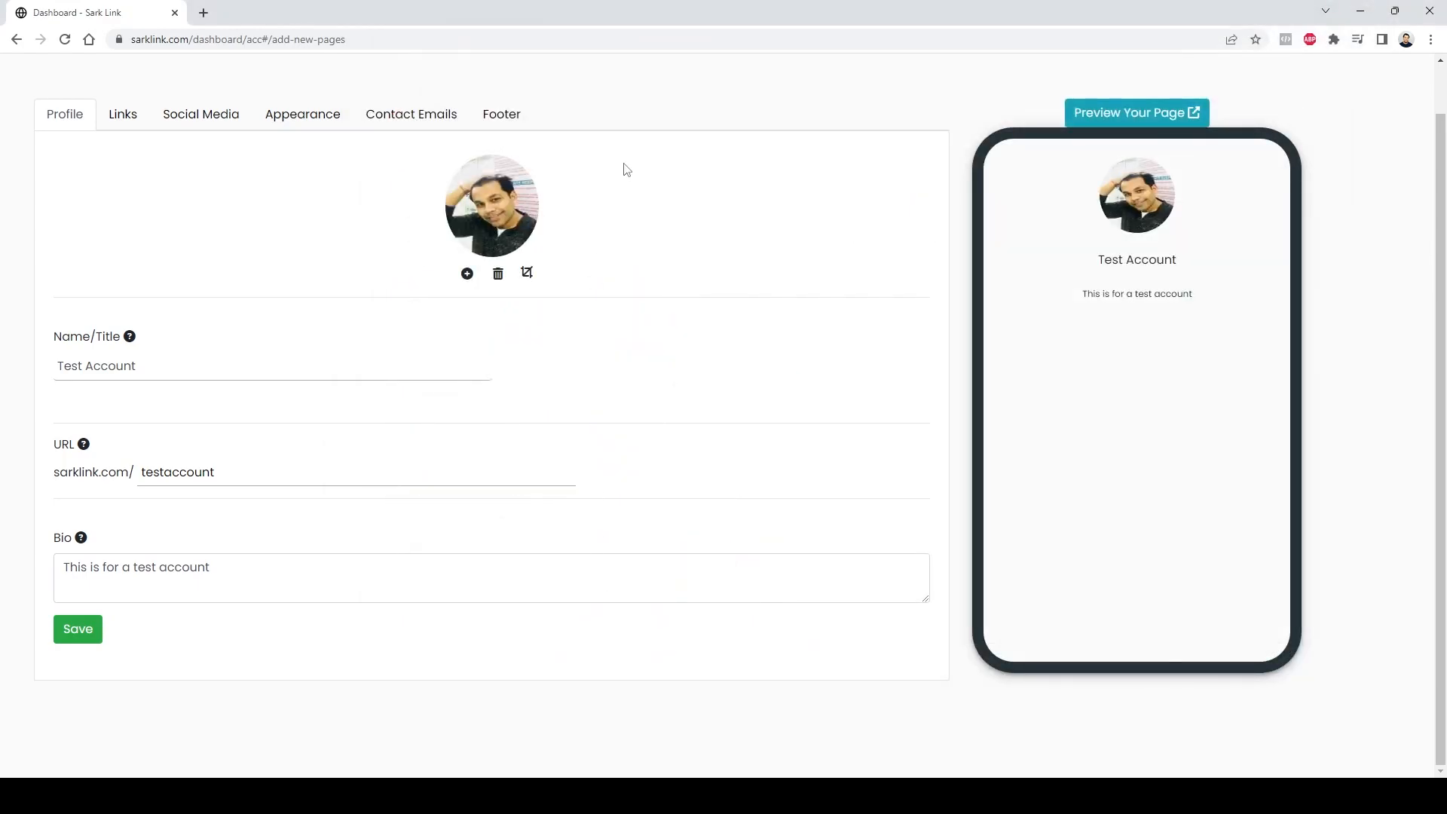
{"action": "left_click", "coordinate": [78, 630]}
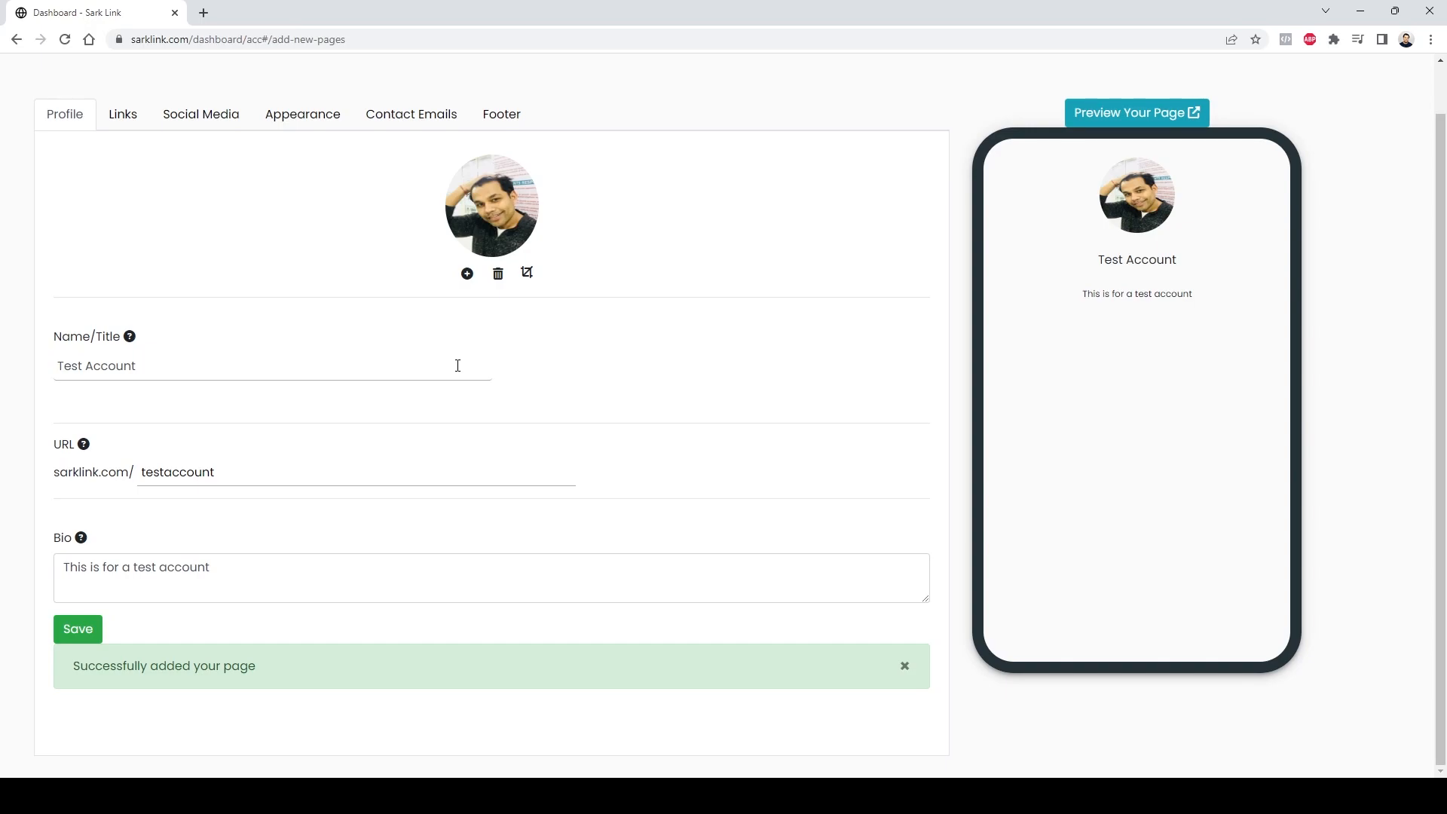
{"action": "scroll", "coordinate": [135, 121], "scroll_direction": "up", "scroll_amount": 1}
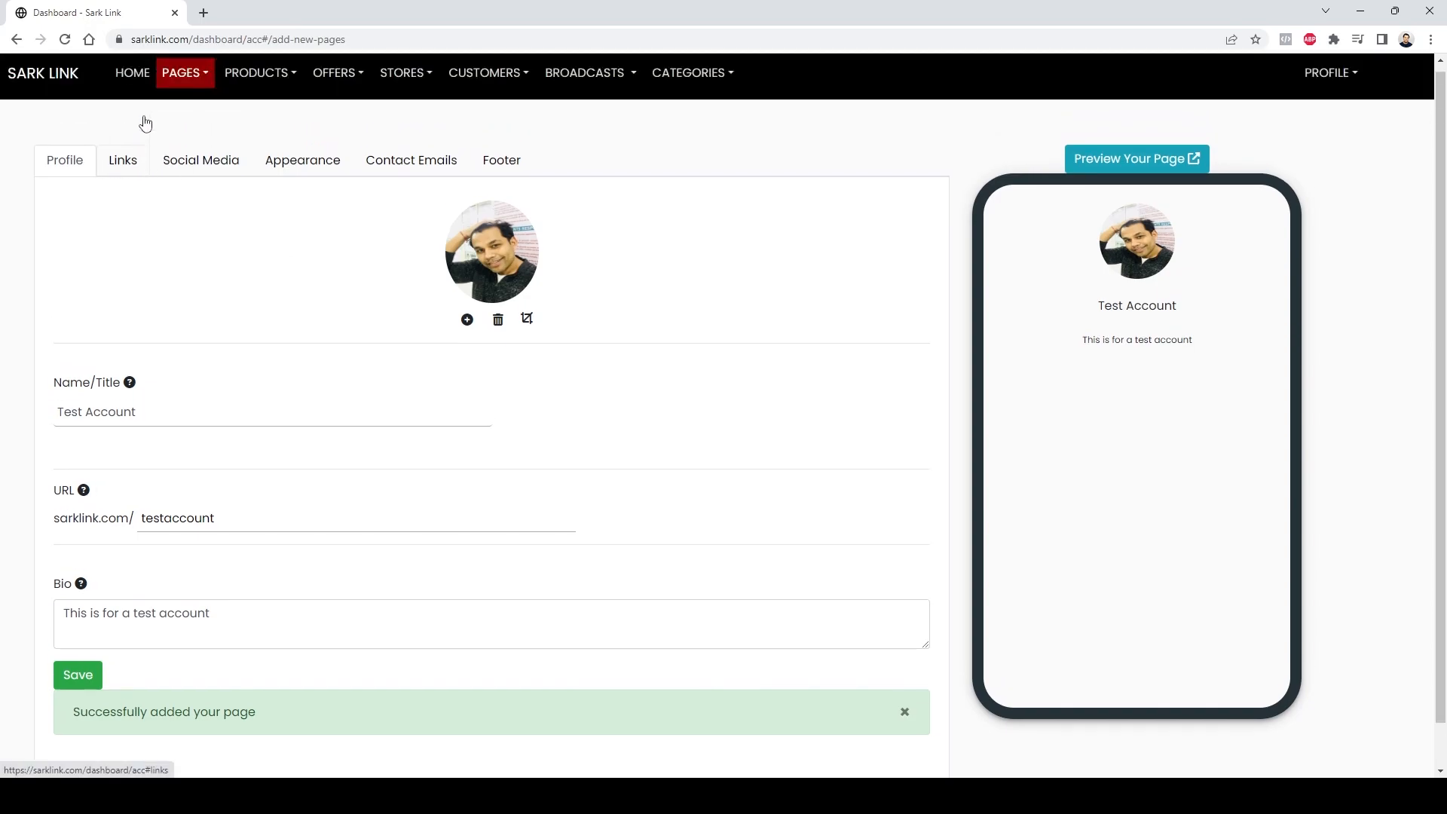
{"action": "left_click", "coordinate": [119, 172]}
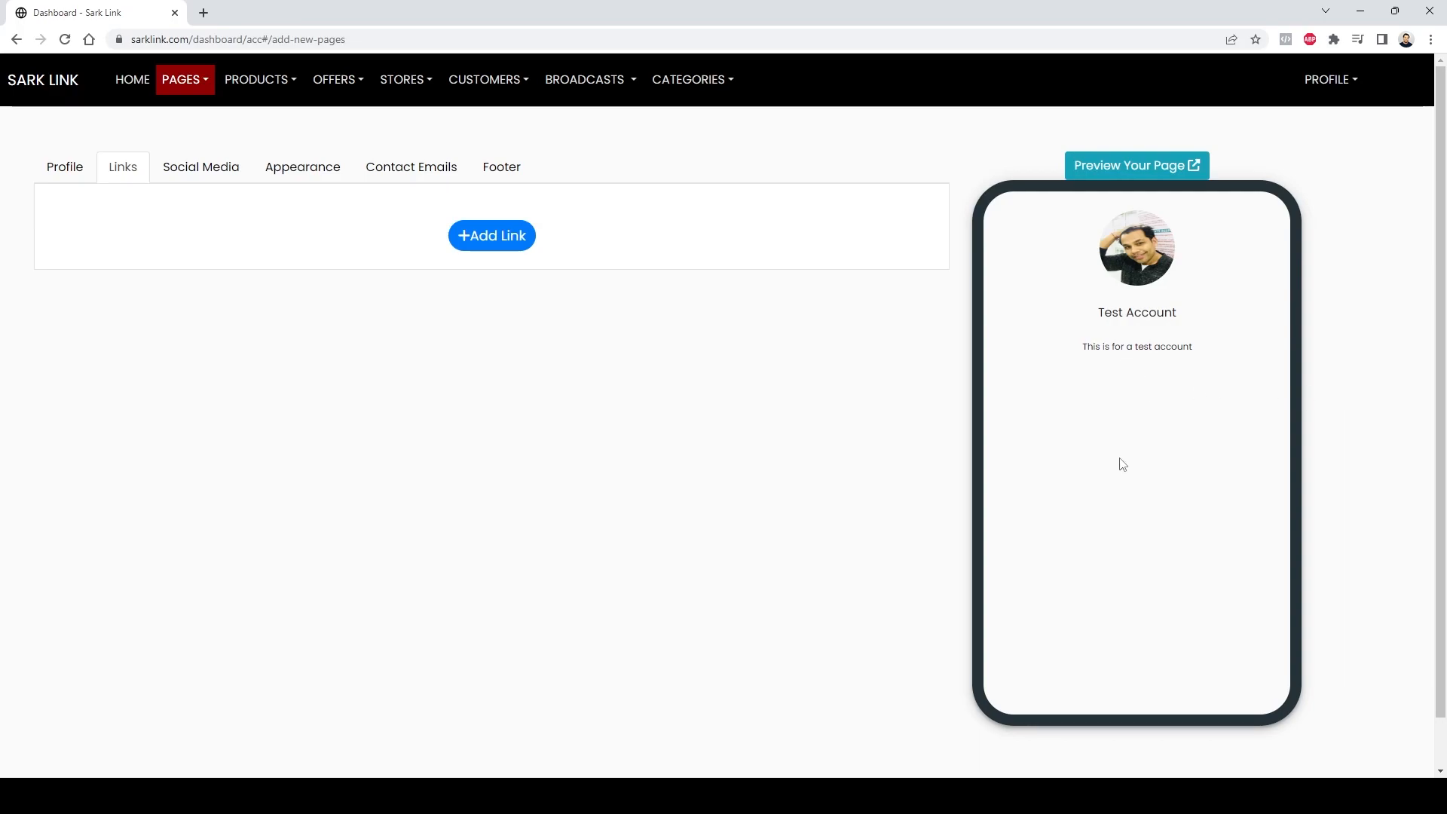
{"action": "left_click", "coordinate": [488, 240]}
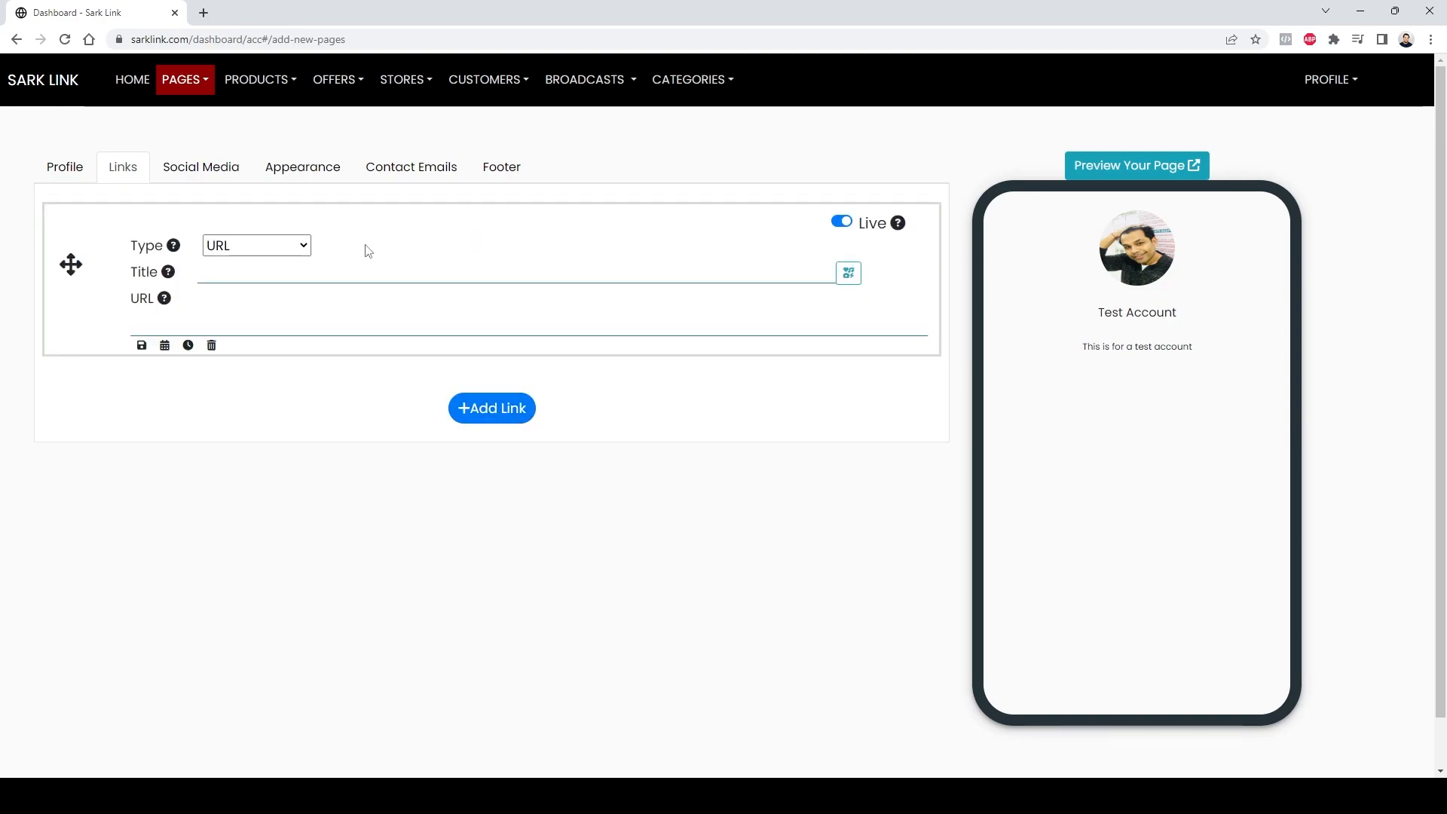
{"action": "left_click", "coordinate": [248, 253]}
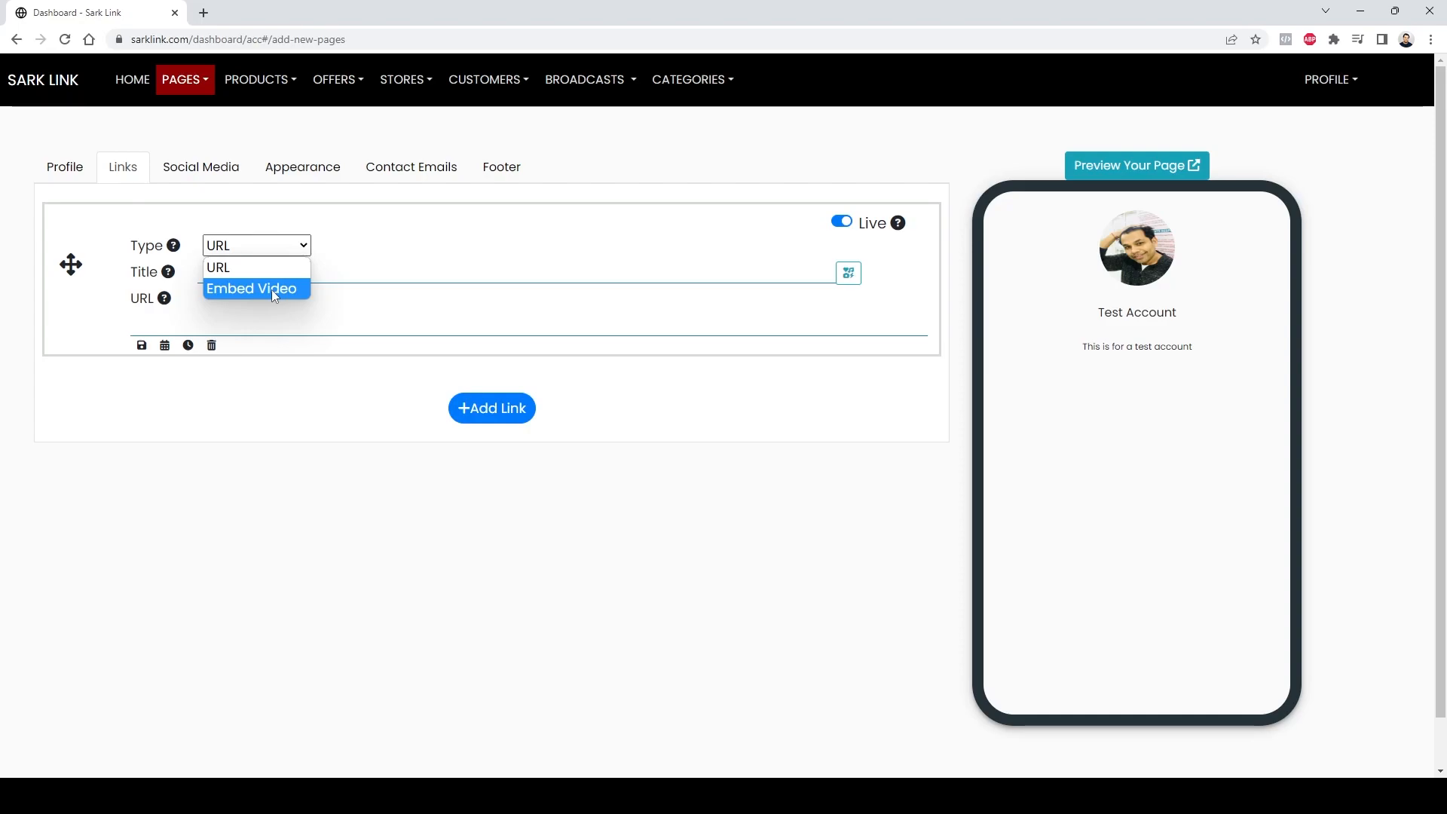
{"action": "left_click", "coordinate": [382, 271]}
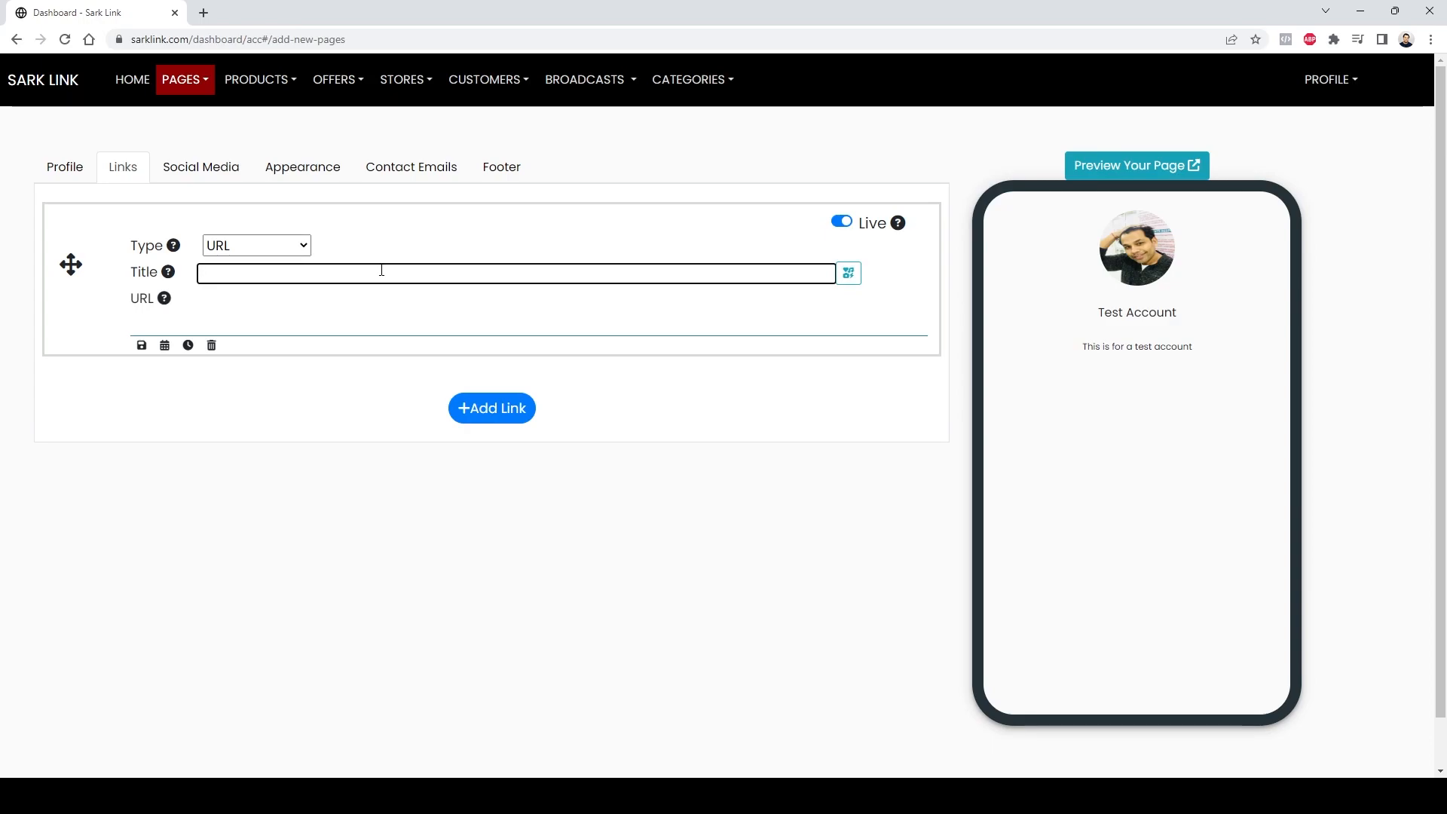
{"action": "type", "text": "Sark Link"}
{"action": "left_click", "coordinate": [384, 332]}
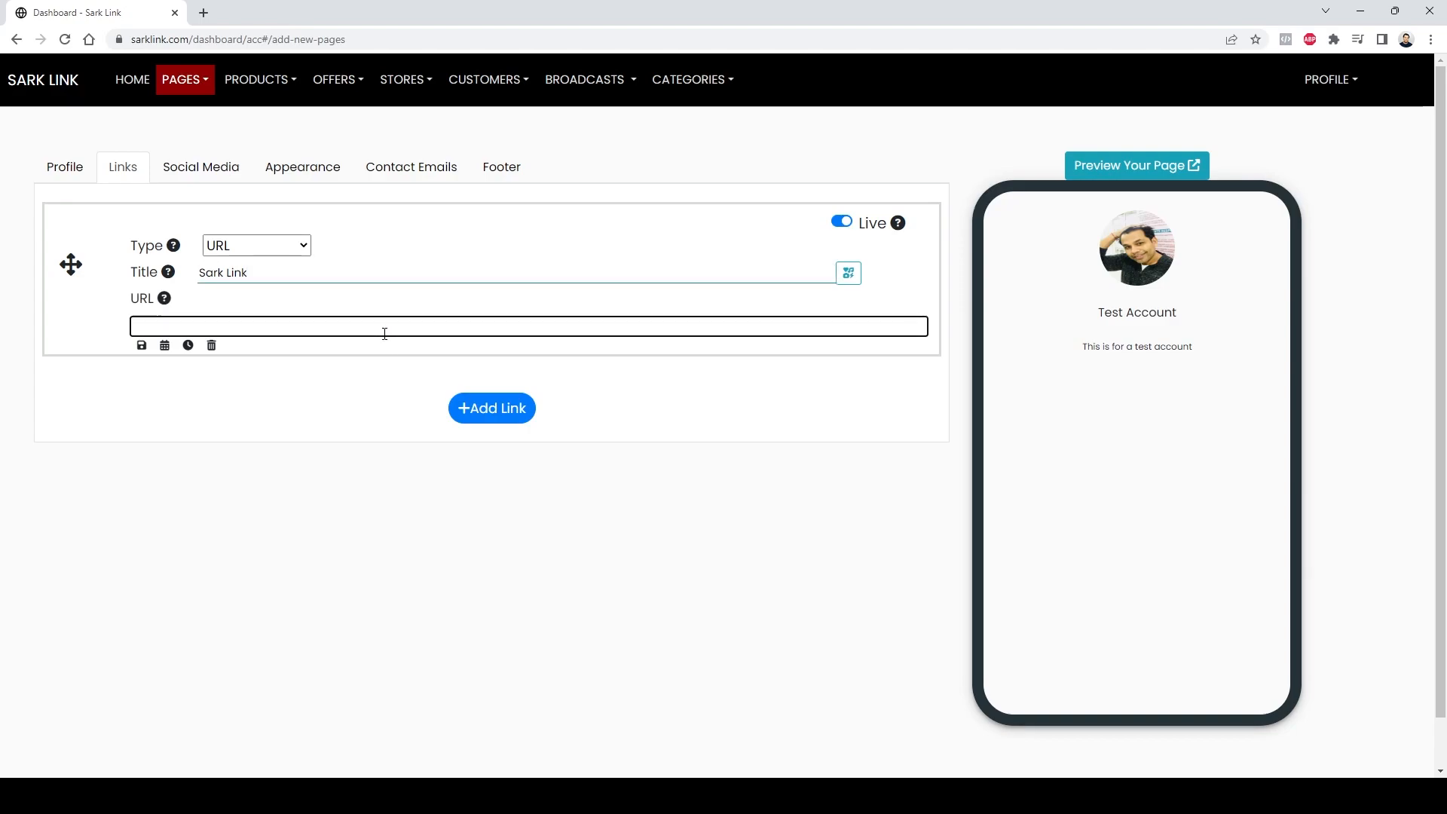
{"action": "type", "text": "https"}
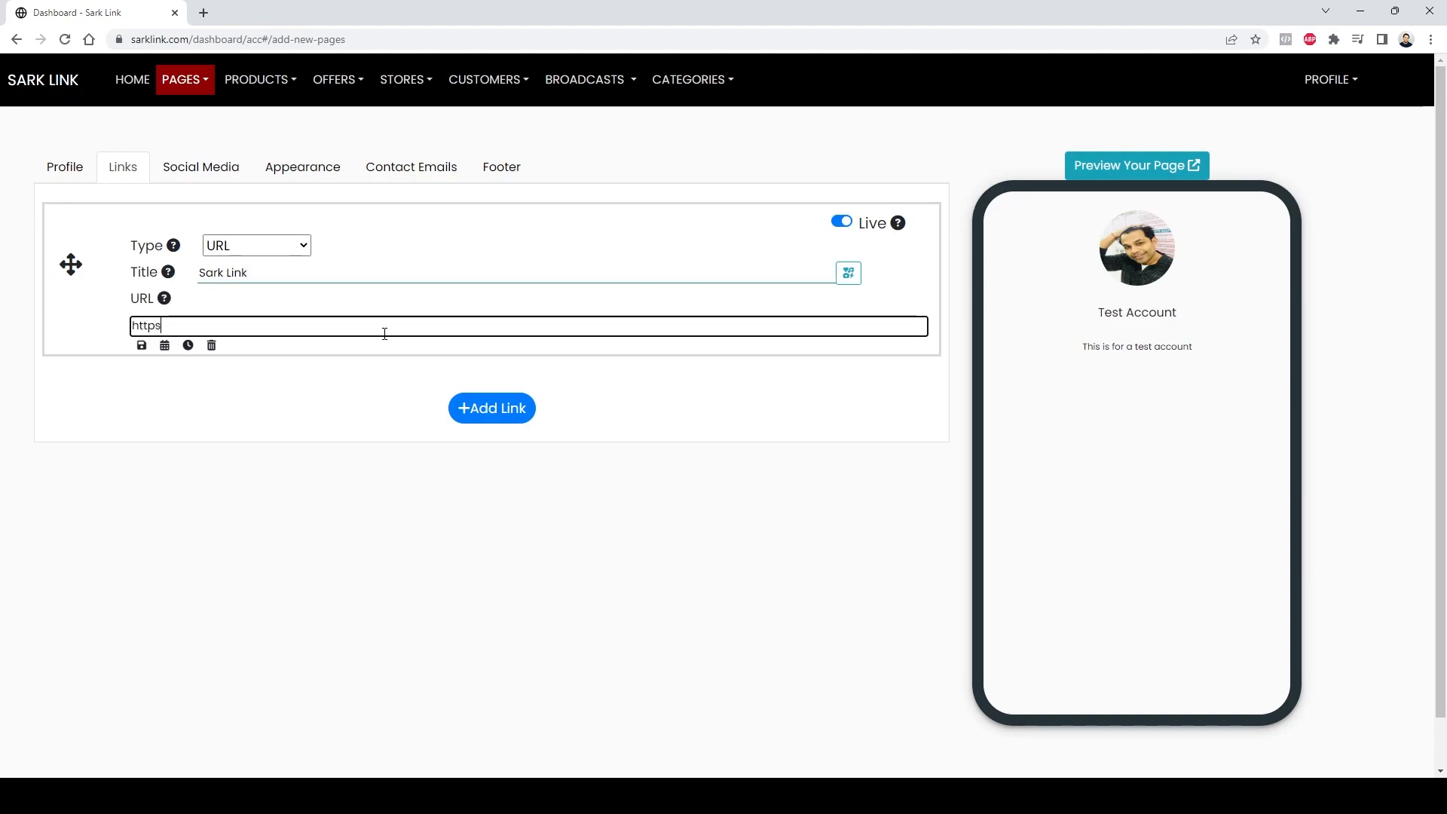
{"action": "type", "text": "://sarklink.com"}
{"action": "left_click", "coordinate": [142, 346]}
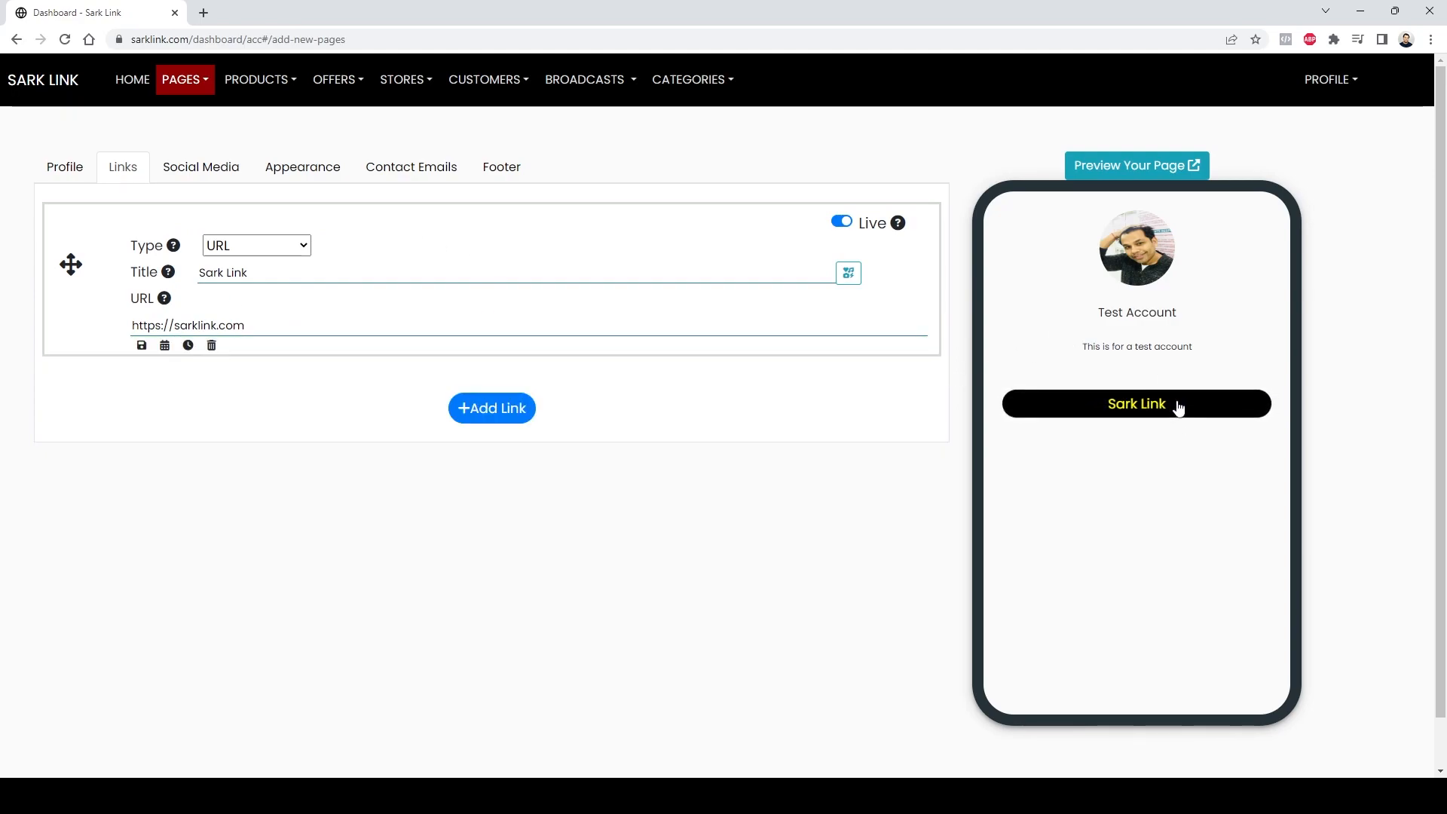
Step: Copy the first link's URL, add a second link with that URL titled Link 2, and save it
{"action": "left_click", "coordinate": [262, 324]}
{"action": "key", "text": "ctrl+a"}
{"action": "key", "text": "ctrl+c"}
{"action": "left_click", "coordinate": [520, 408]}
{"action": "left_click", "coordinate": [242, 495]}
{"action": "key", "text": "ctrl+v"}
{"action": "left_click", "coordinate": [245, 447]}
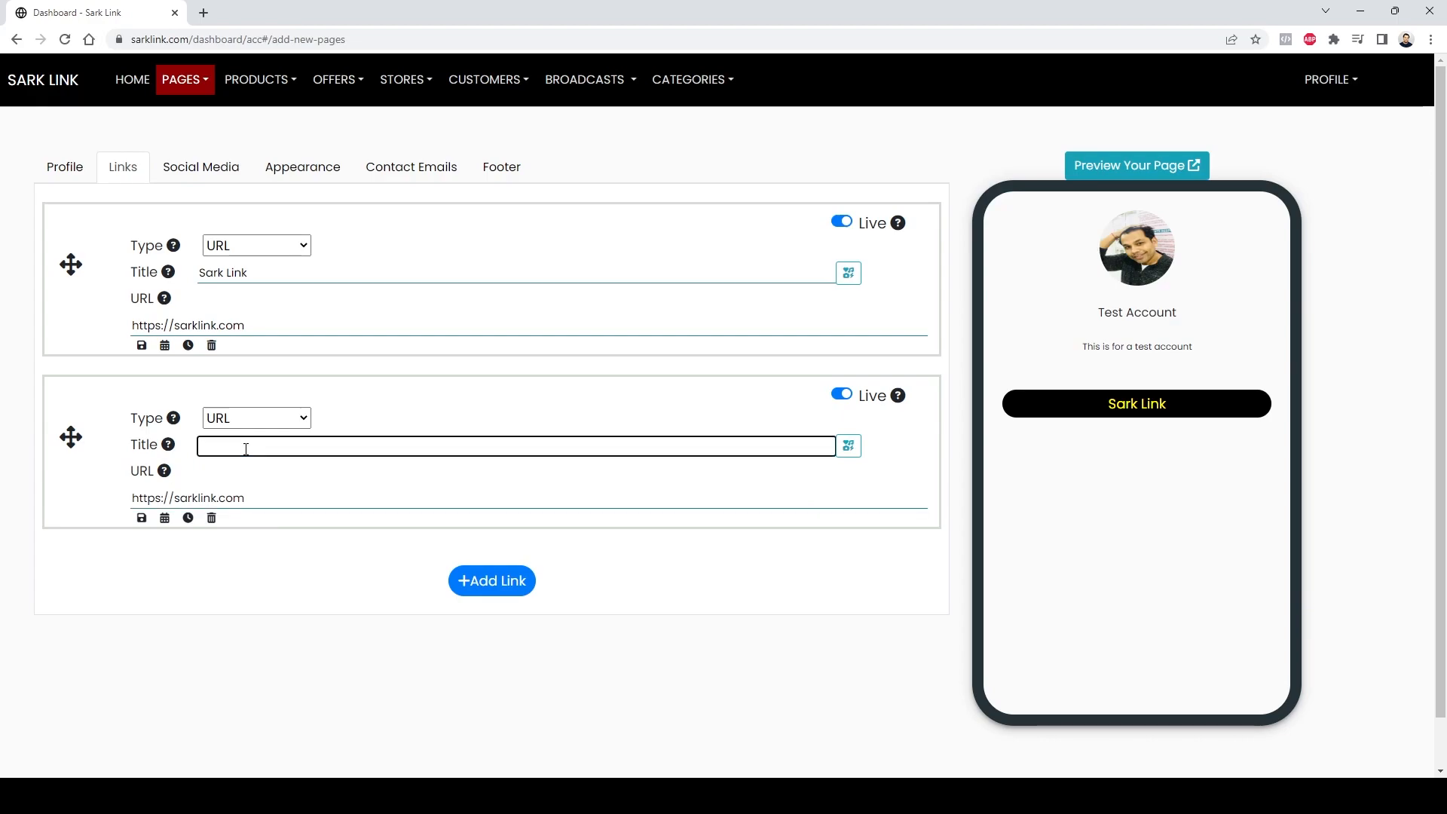
{"action": "type", "text": "S"}
{"action": "key", "text": "BackSpace"}
{"action": "type", "text": "Link 2"}
{"action": "left_click", "coordinate": [141, 518]}
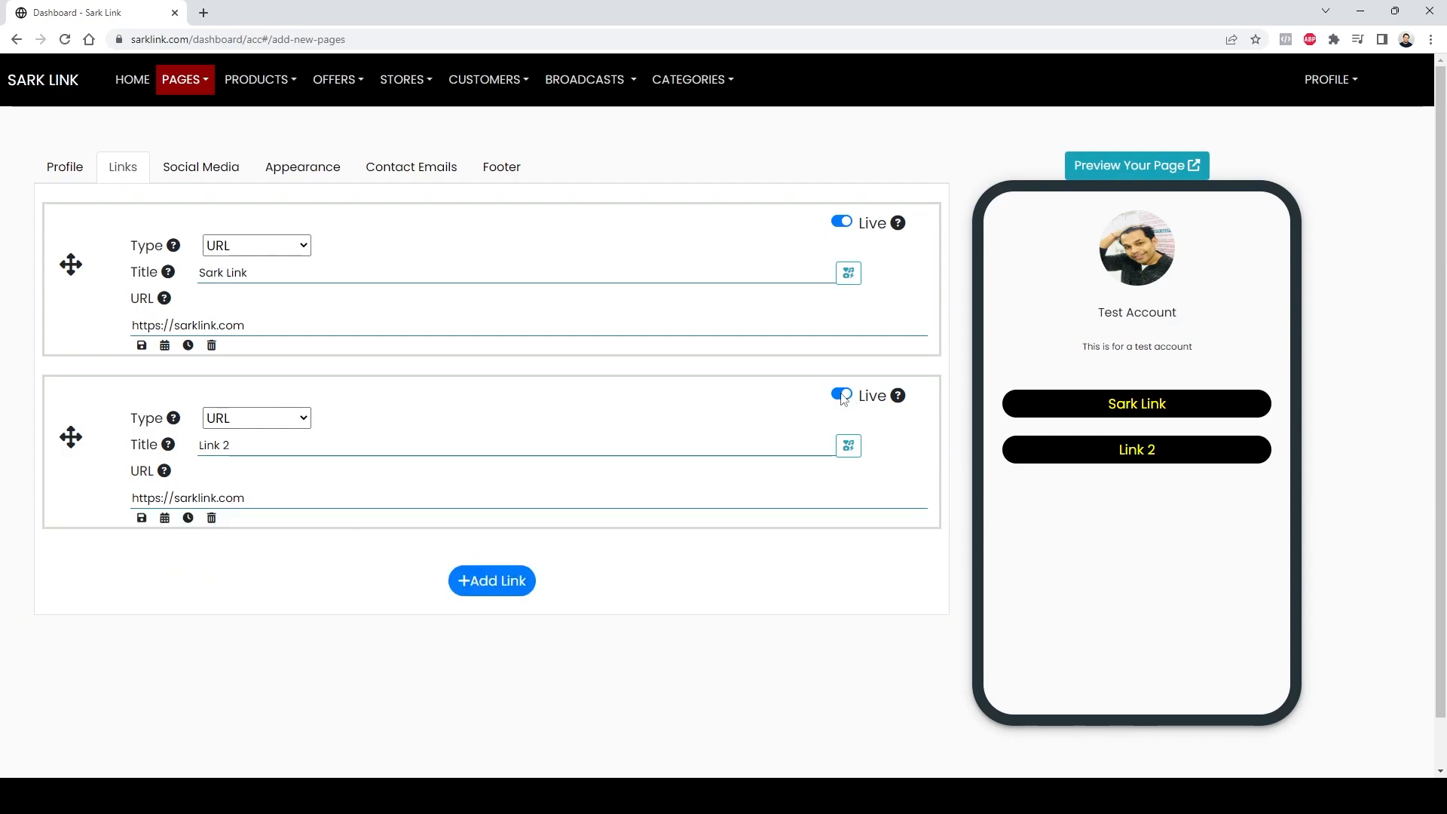
Step: Preview the public page in a new tab, then return to the dashboard tab
{"action": "left_click", "coordinate": [1169, 167]}
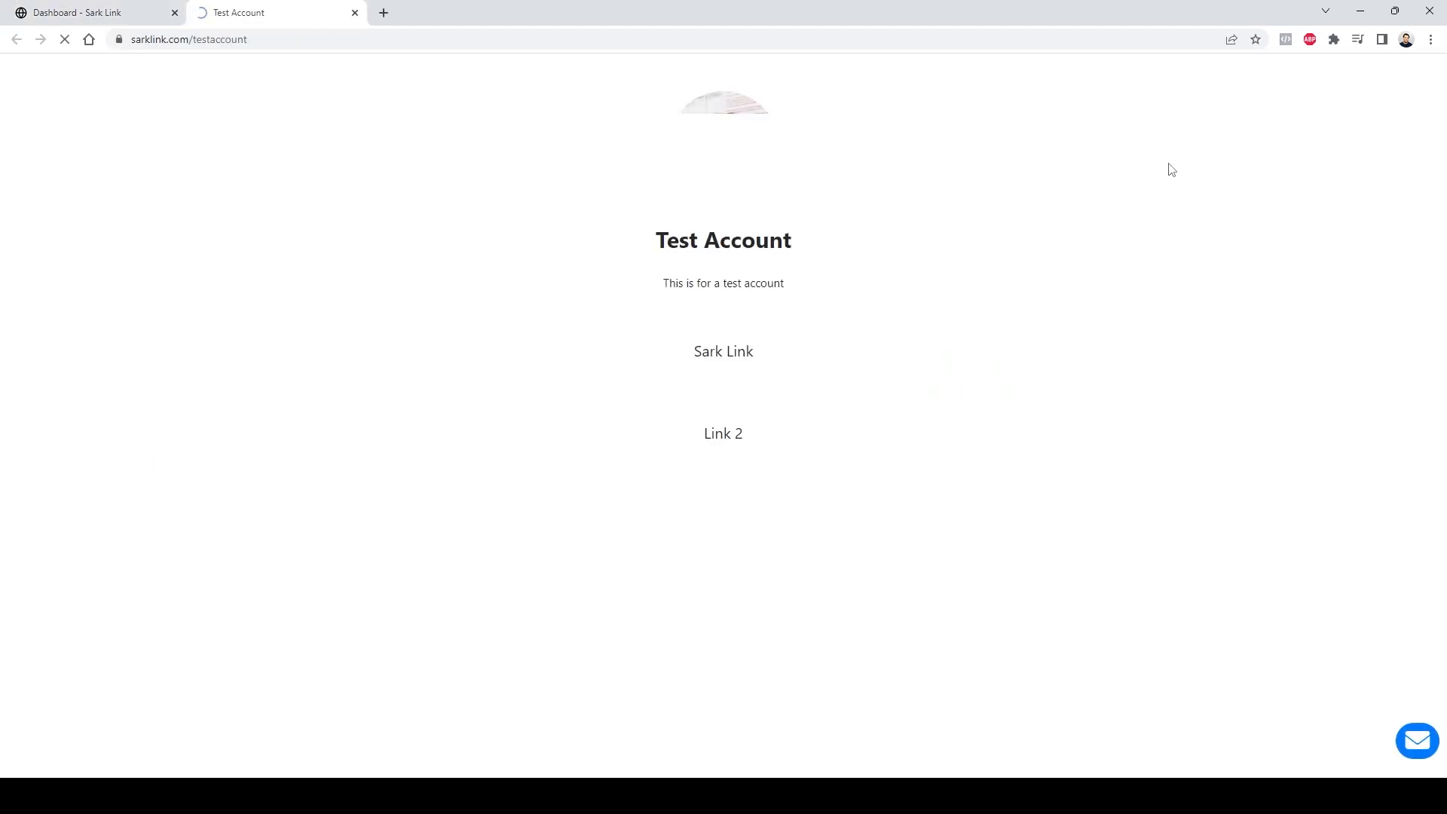
{"action": "left_click", "coordinate": [220, 39]}
{"action": "left_click", "coordinate": [220, 39]}
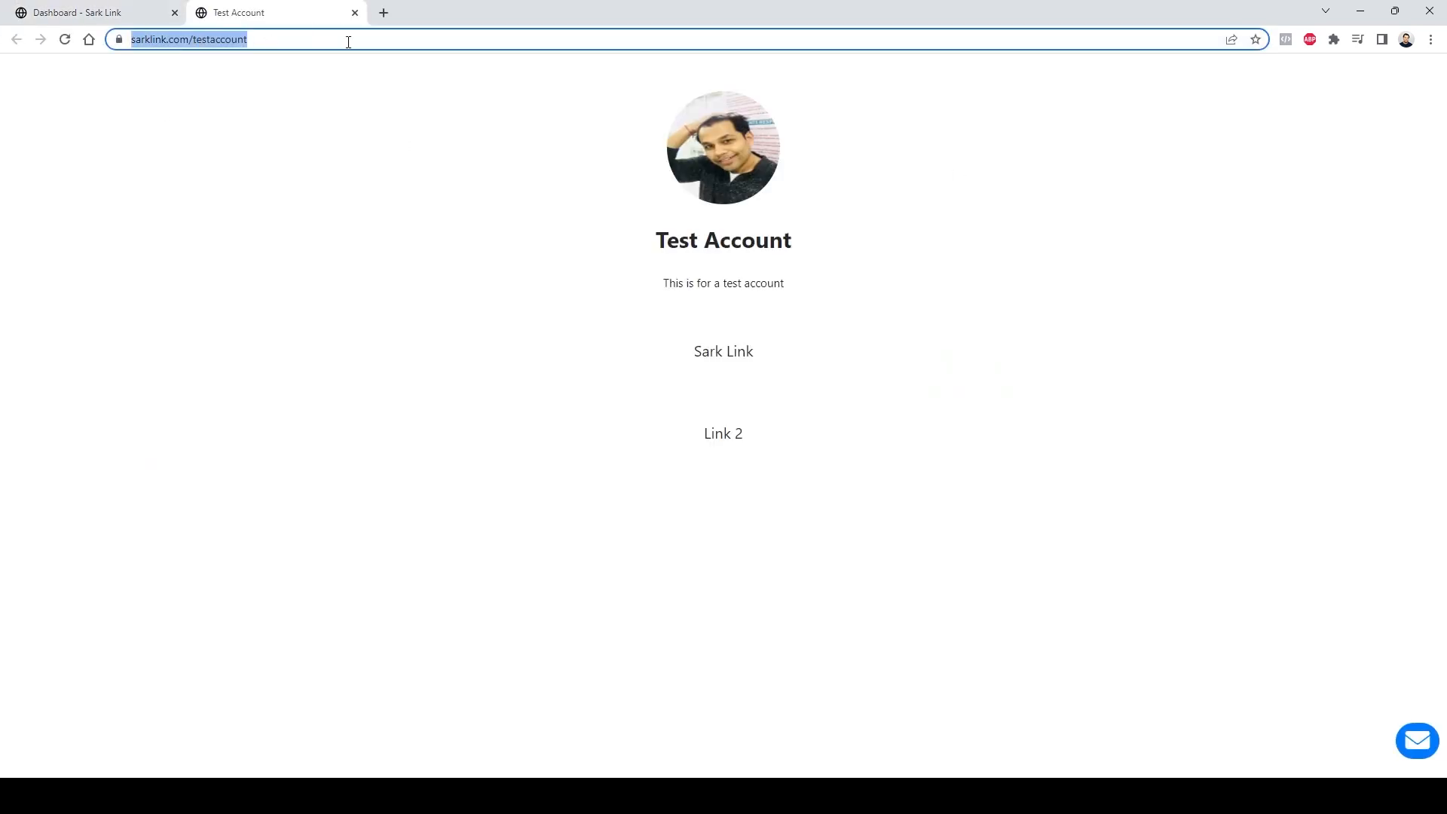
{"action": "left_click", "coordinate": [532, 192]}
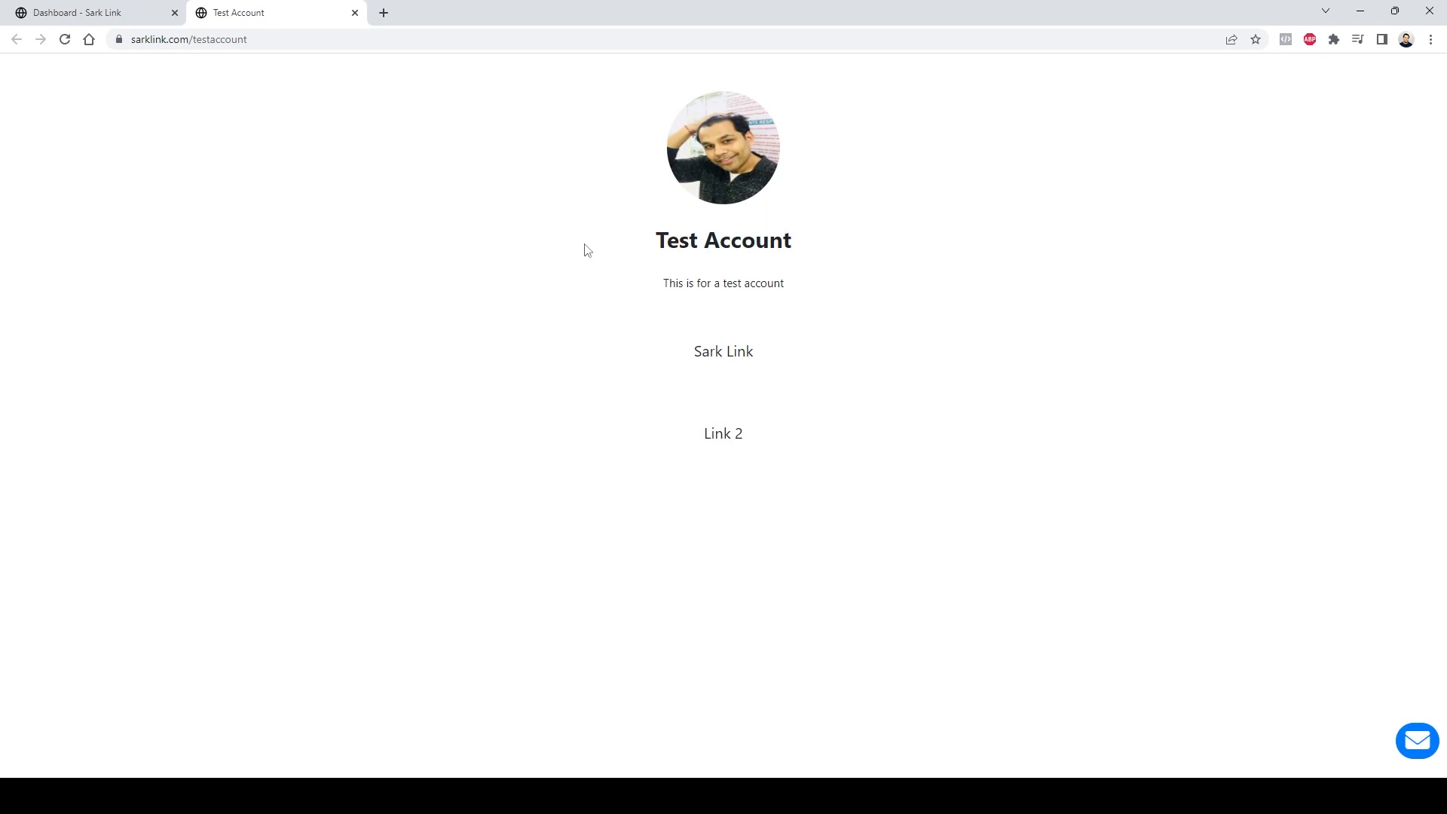
{"action": "left_click", "coordinate": [98, 11]}
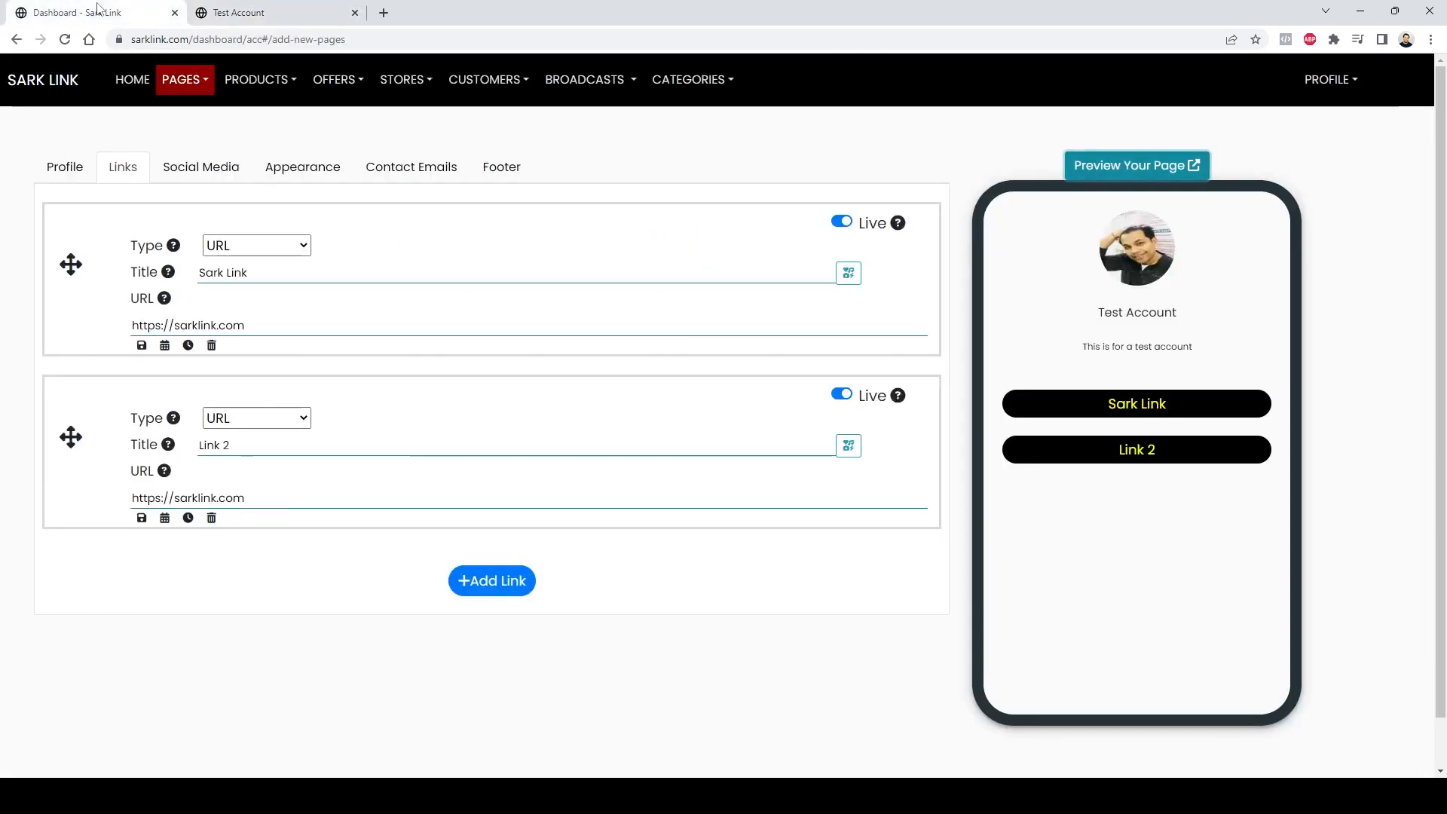
{"action": "left_click", "coordinate": [221, 170]}
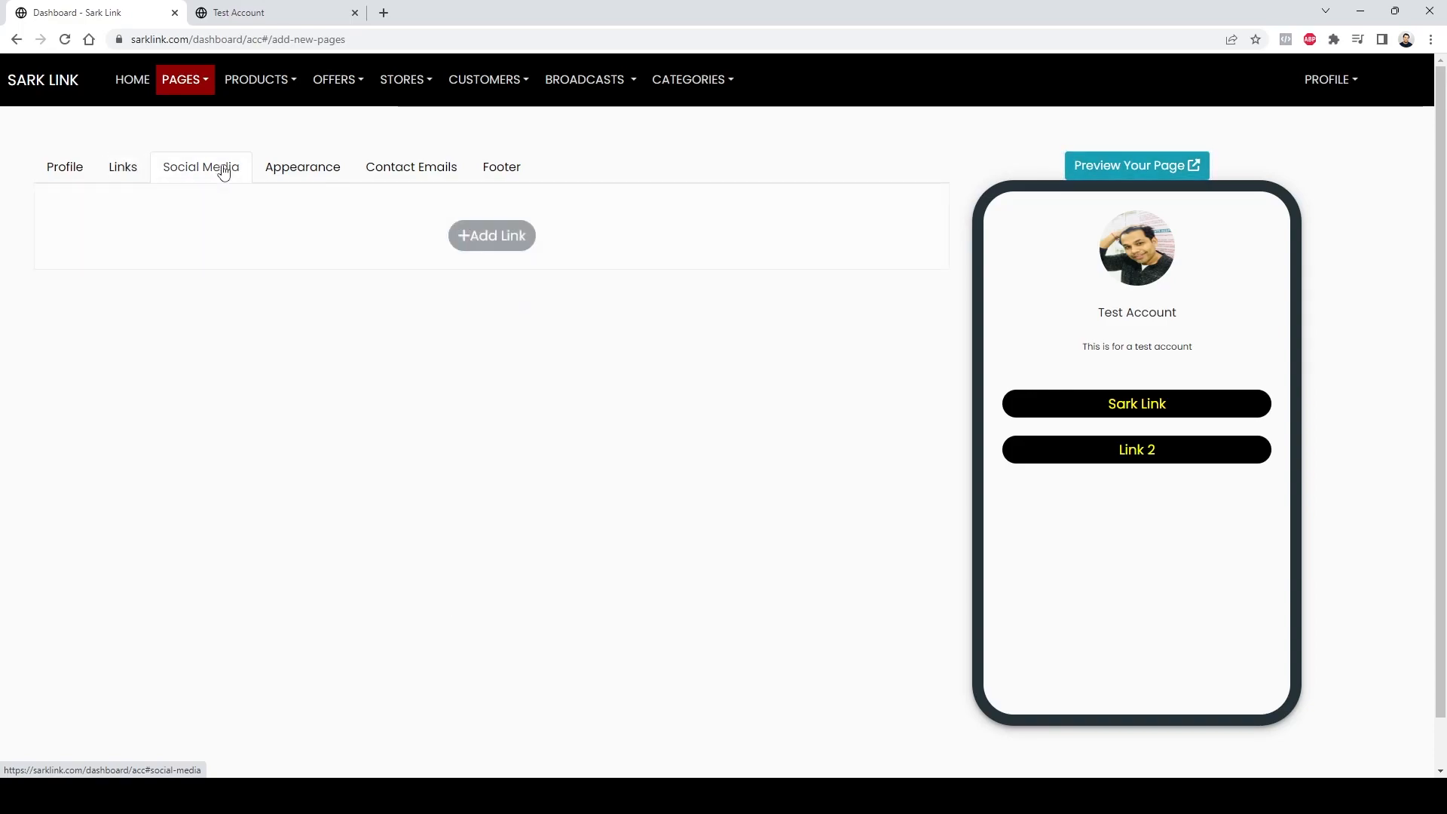
{"action": "left_click", "coordinate": [496, 238]}
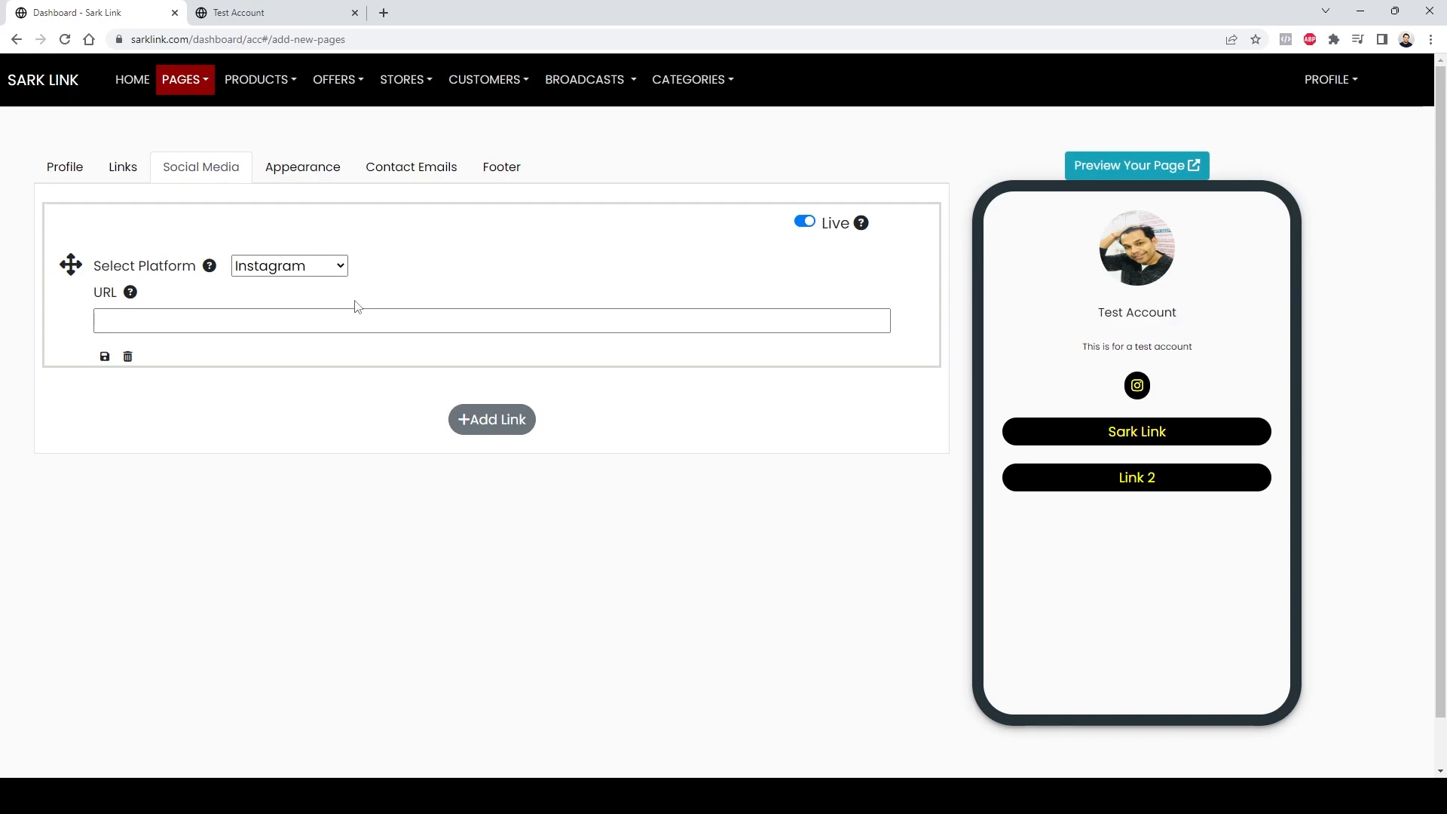
{"action": "left_click", "coordinate": [337, 268]}
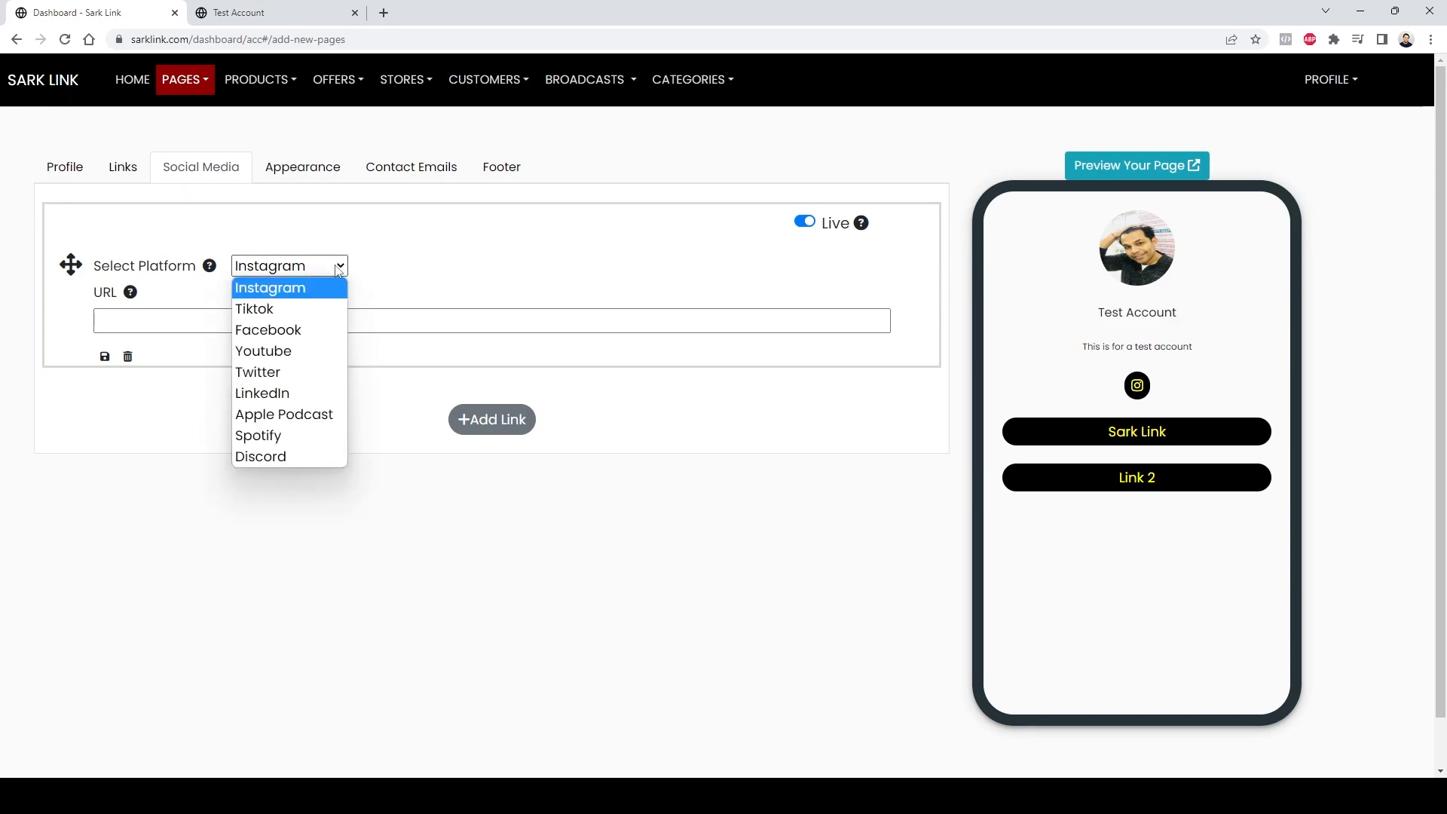
{"action": "left_click", "coordinate": [308, 294]}
{"action": "left_click", "coordinate": [297, 321]}
{"action": "key", "text": "ctrl+v"}
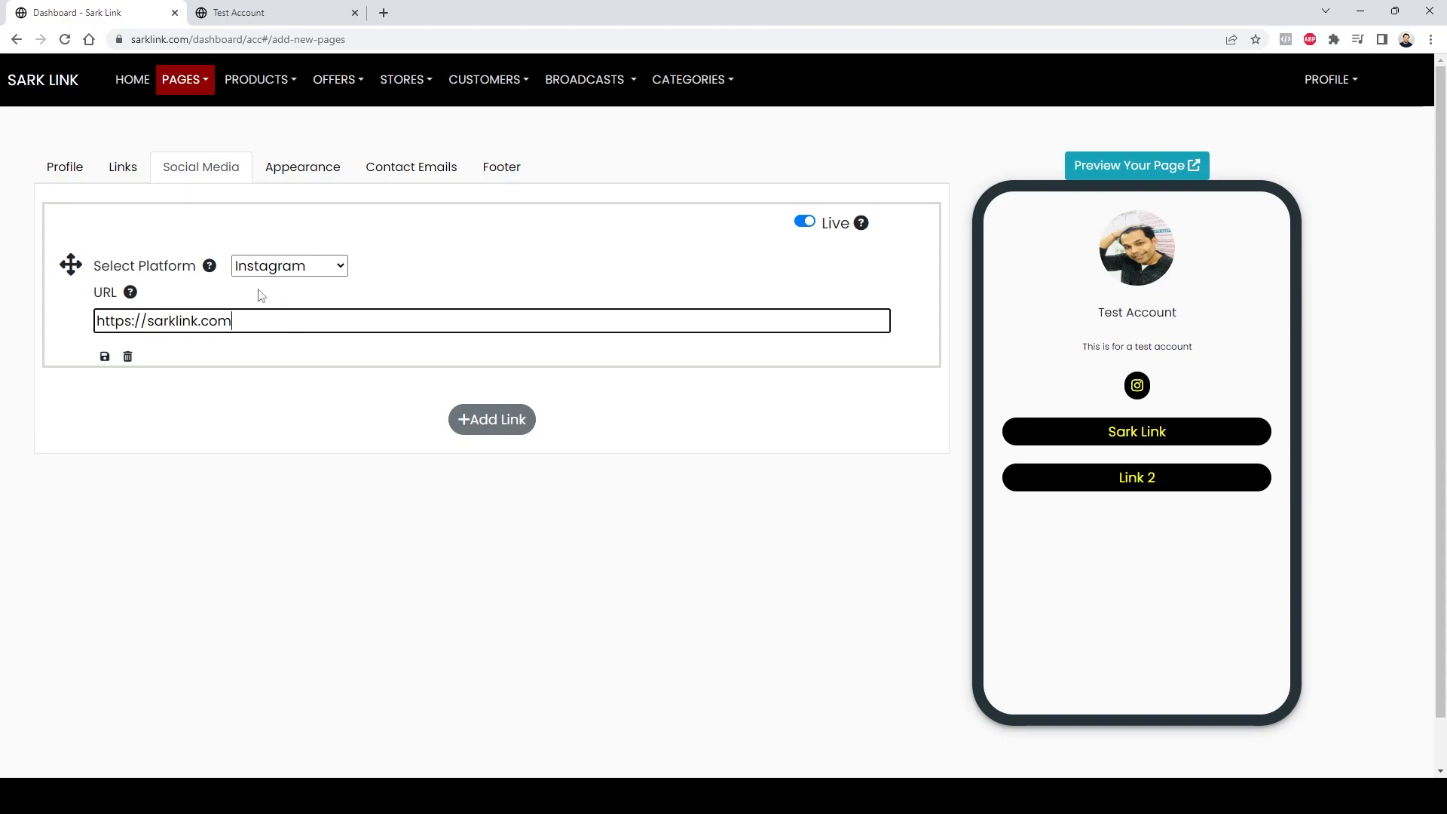
{"action": "left_click", "coordinate": [104, 357]}
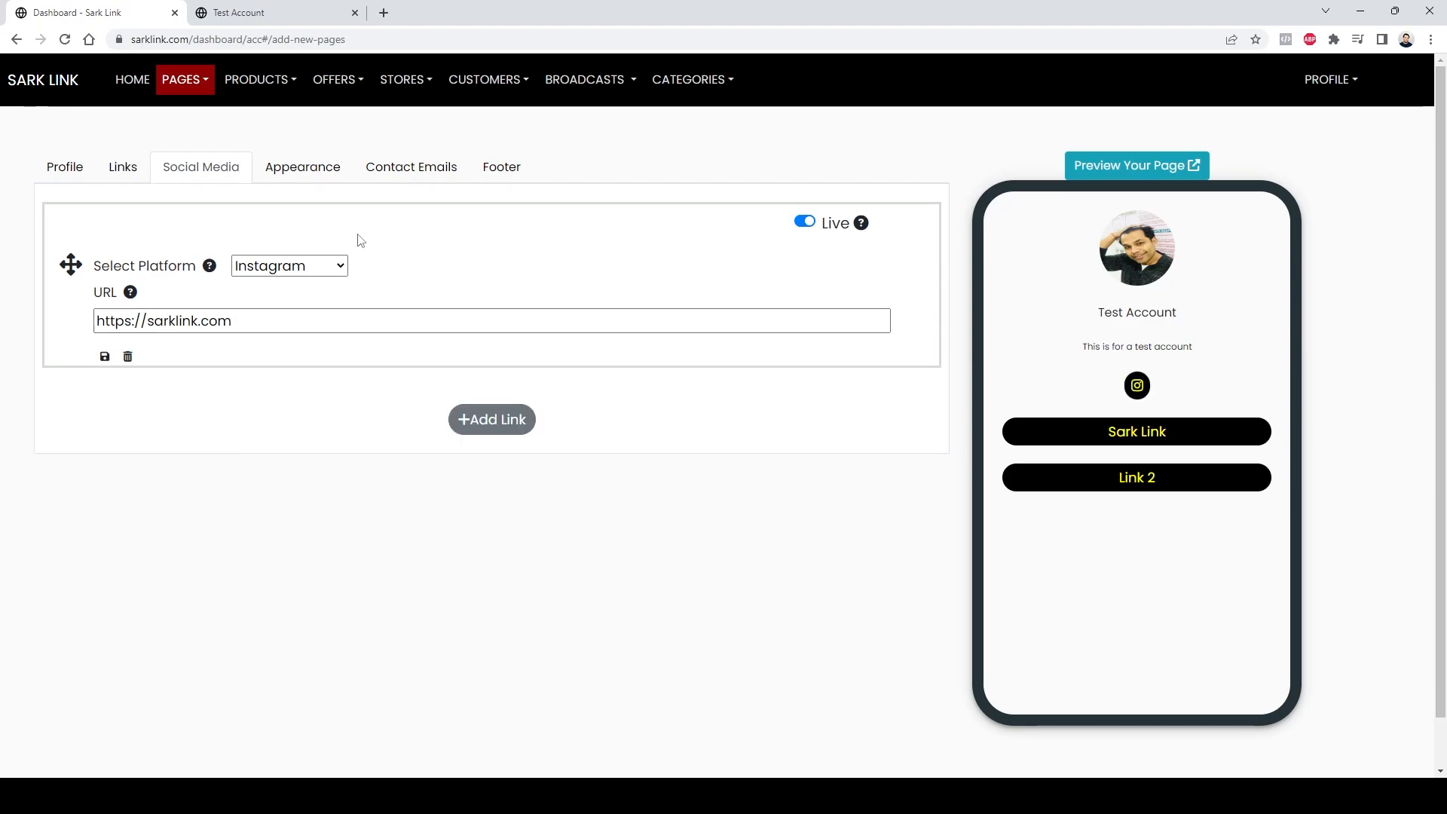
Step: Open the appearance settings and examine the page background color pattern options
{"action": "left_click", "coordinate": [317, 169]}
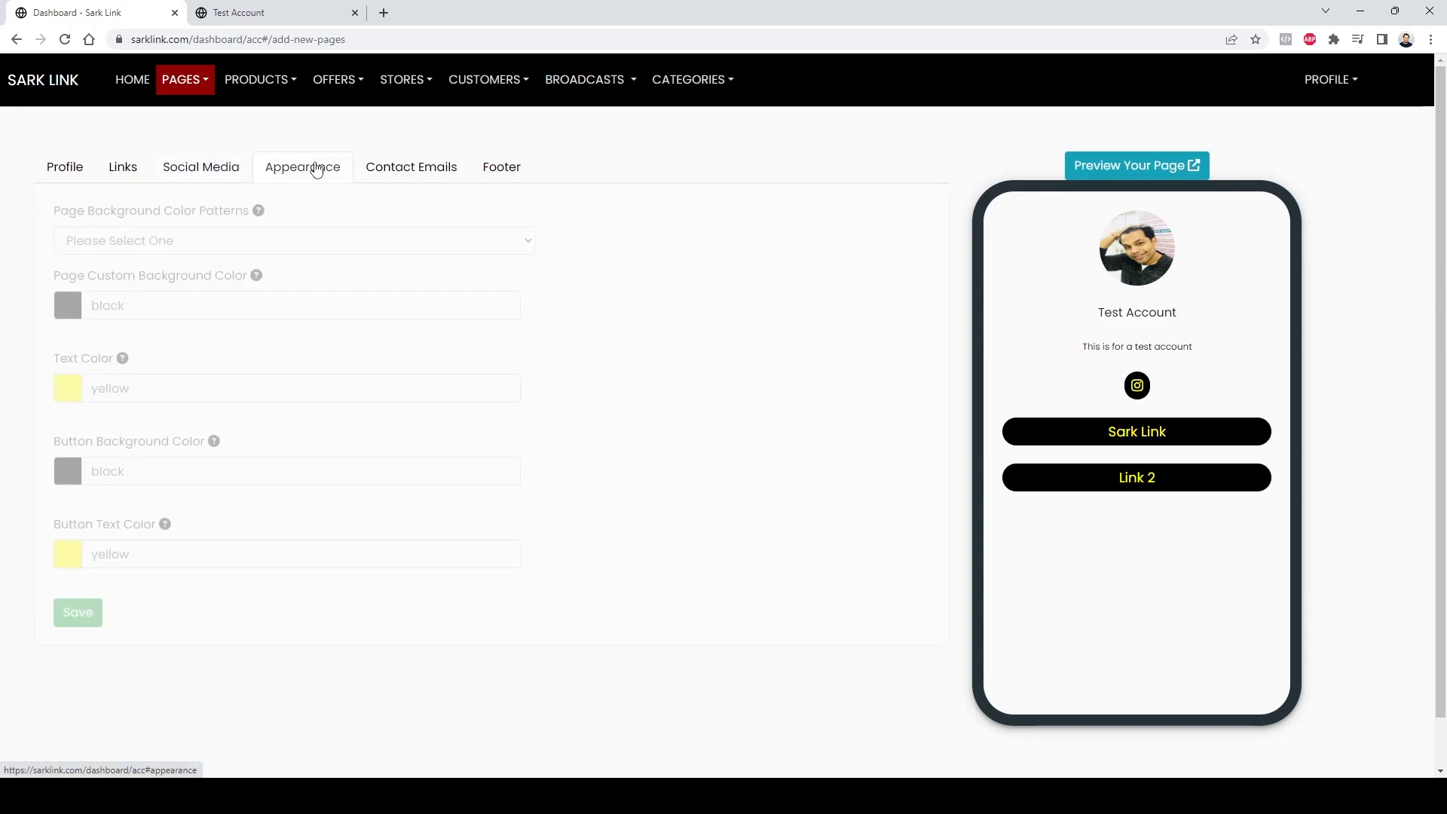
{"action": "left_click", "coordinate": [287, 19]}
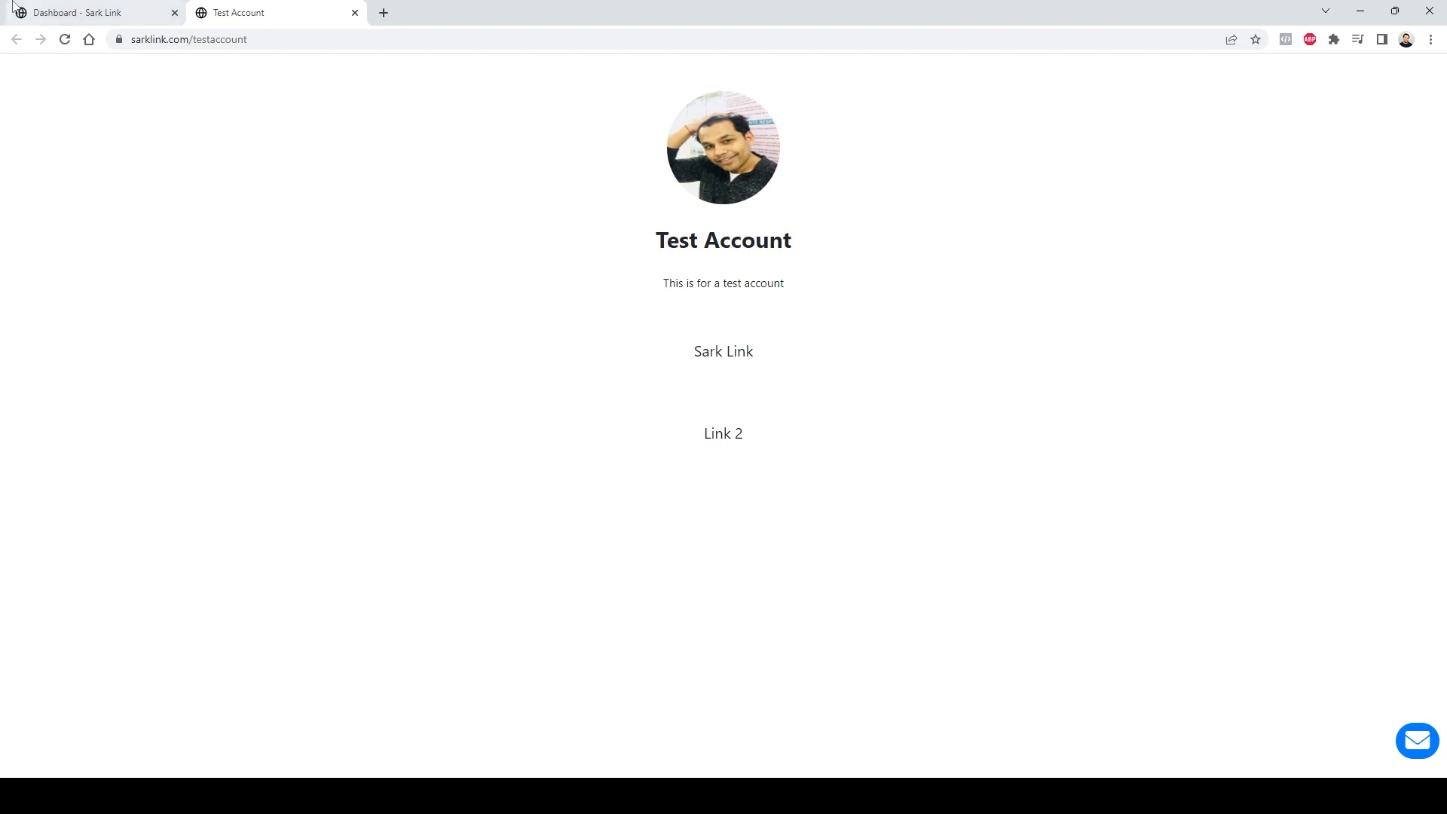
{"action": "left_click", "coordinate": [85, 11]}
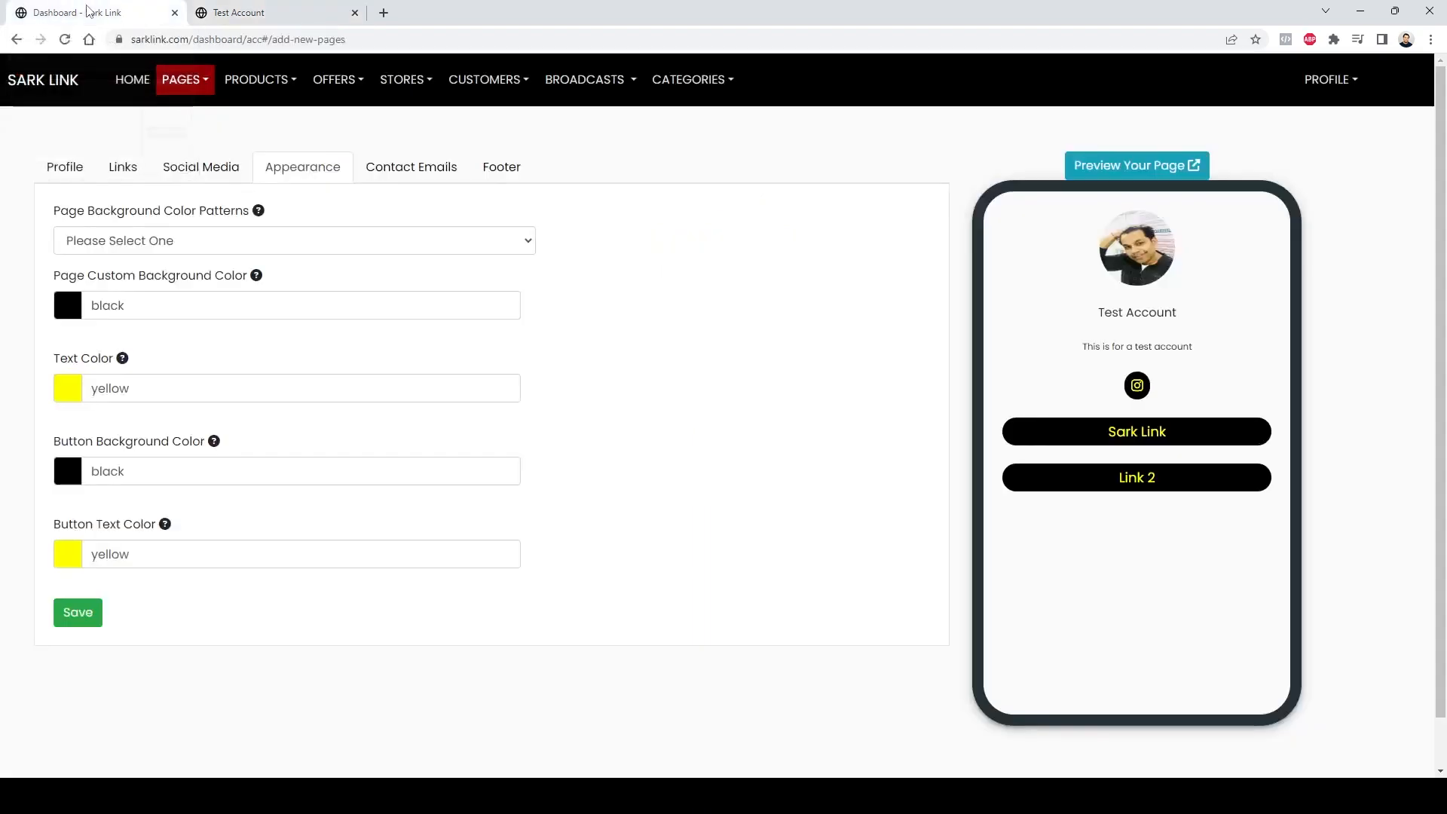
{"action": "left_click", "coordinate": [243, 243]}
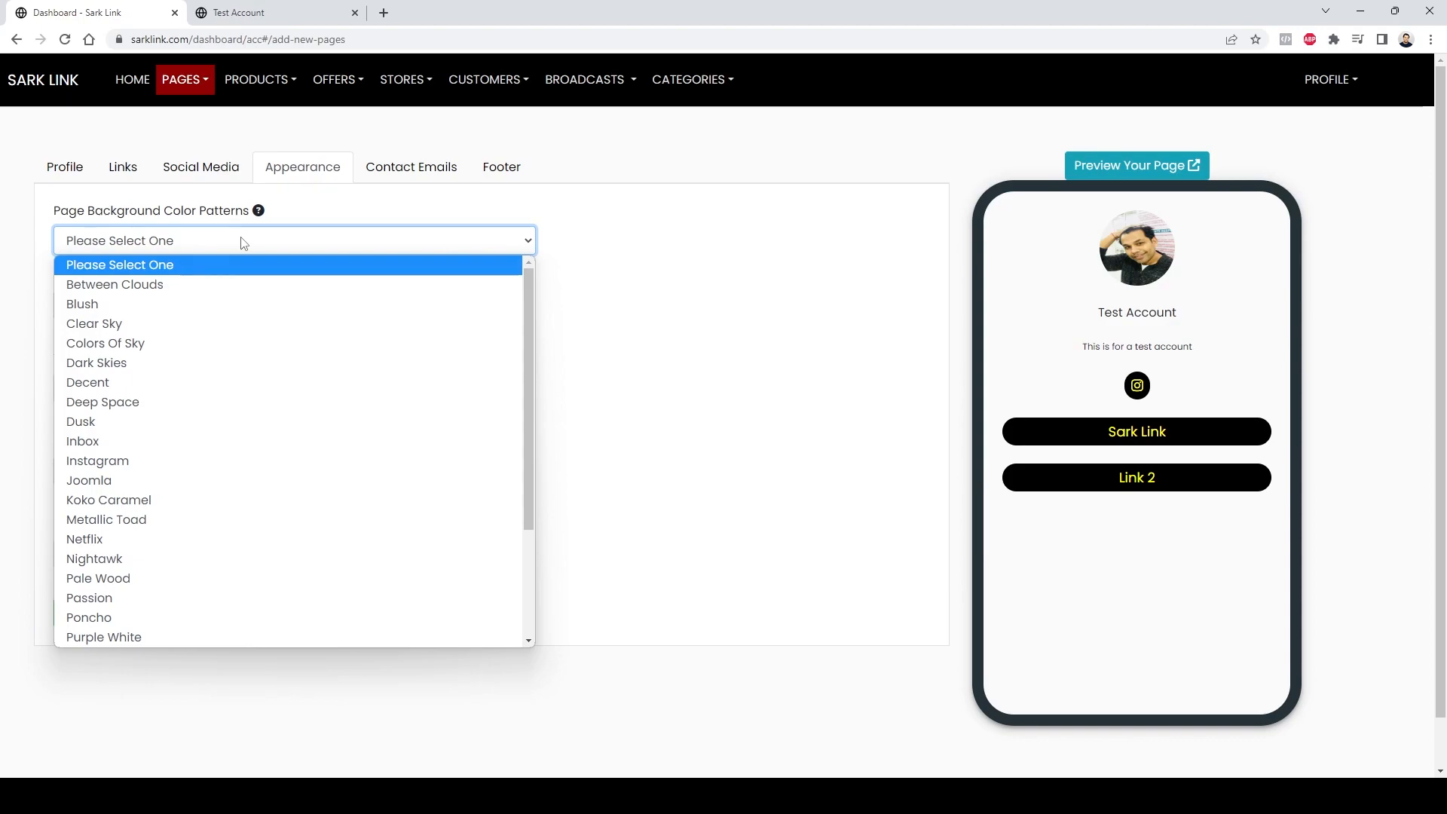
{"action": "left_click", "coordinate": [243, 243]}
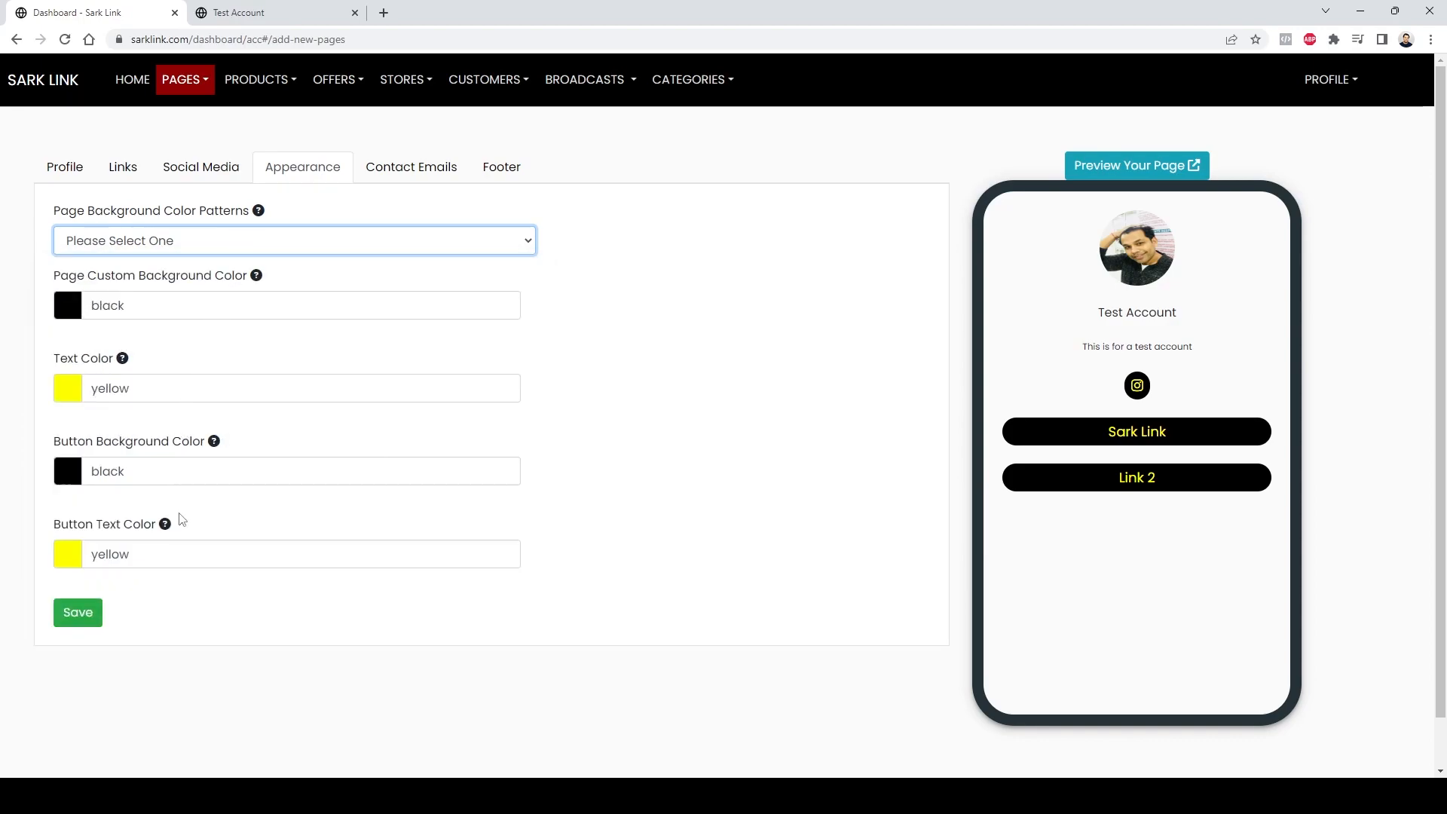
Step: Choose the Instagram page background color pattern and save the appearance settings
{"action": "left_click", "coordinate": [211, 240]}
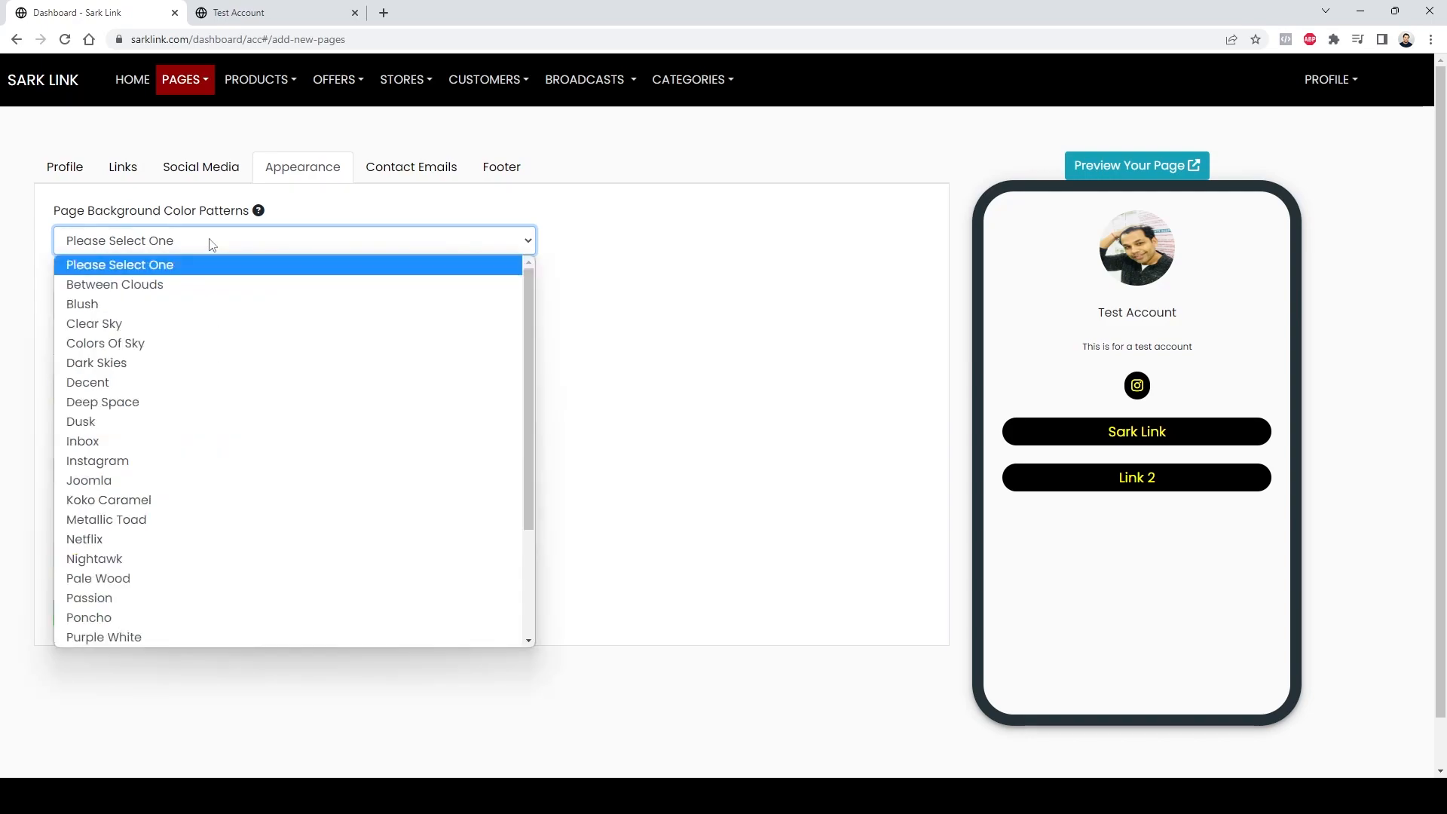
{"action": "left_click", "coordinate": [169, 285]}
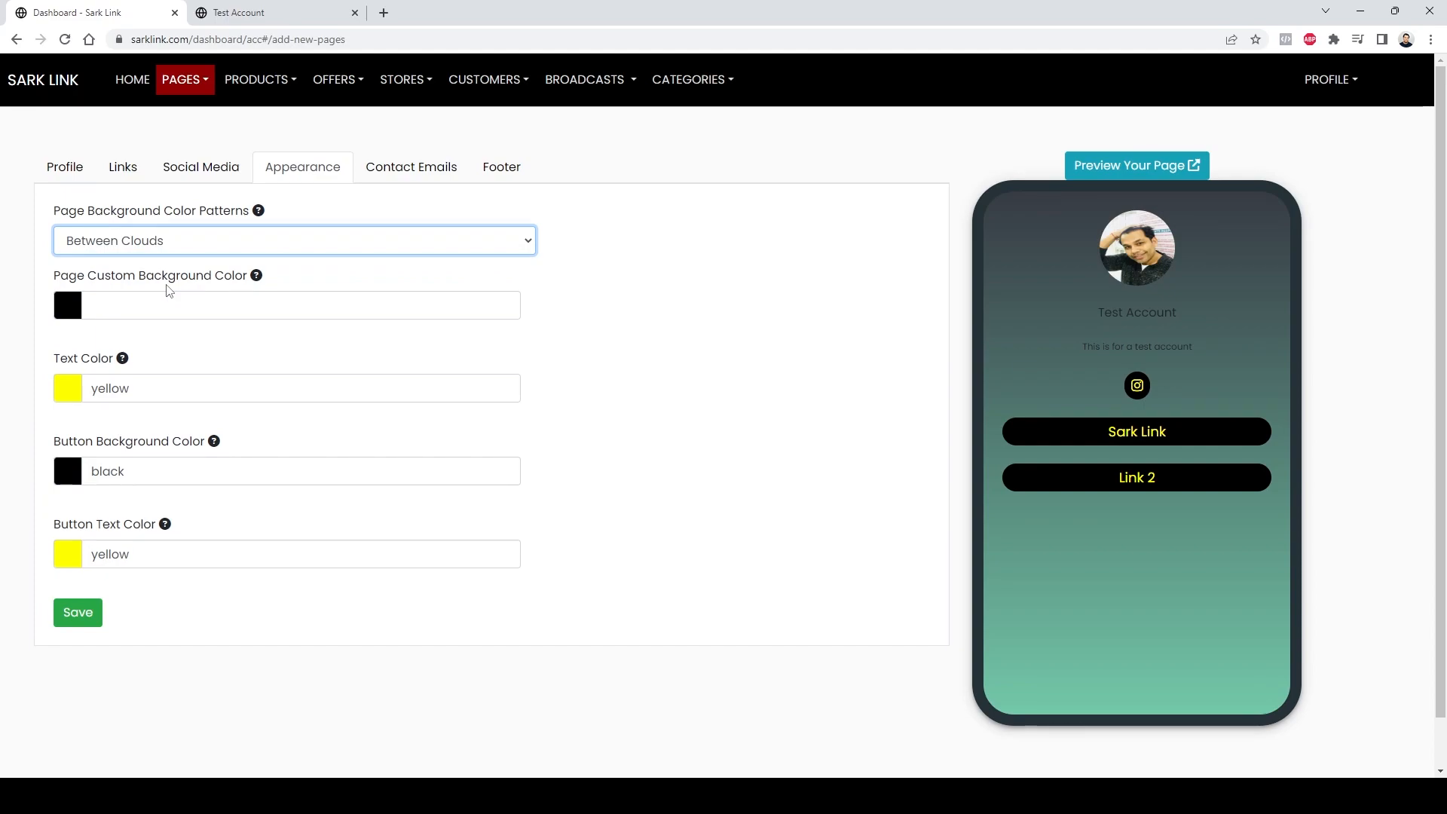
{"action": "key", "text": "Down"}
{"action": "key", "text": "Down"}
{"action": "key", "text": "Down"}
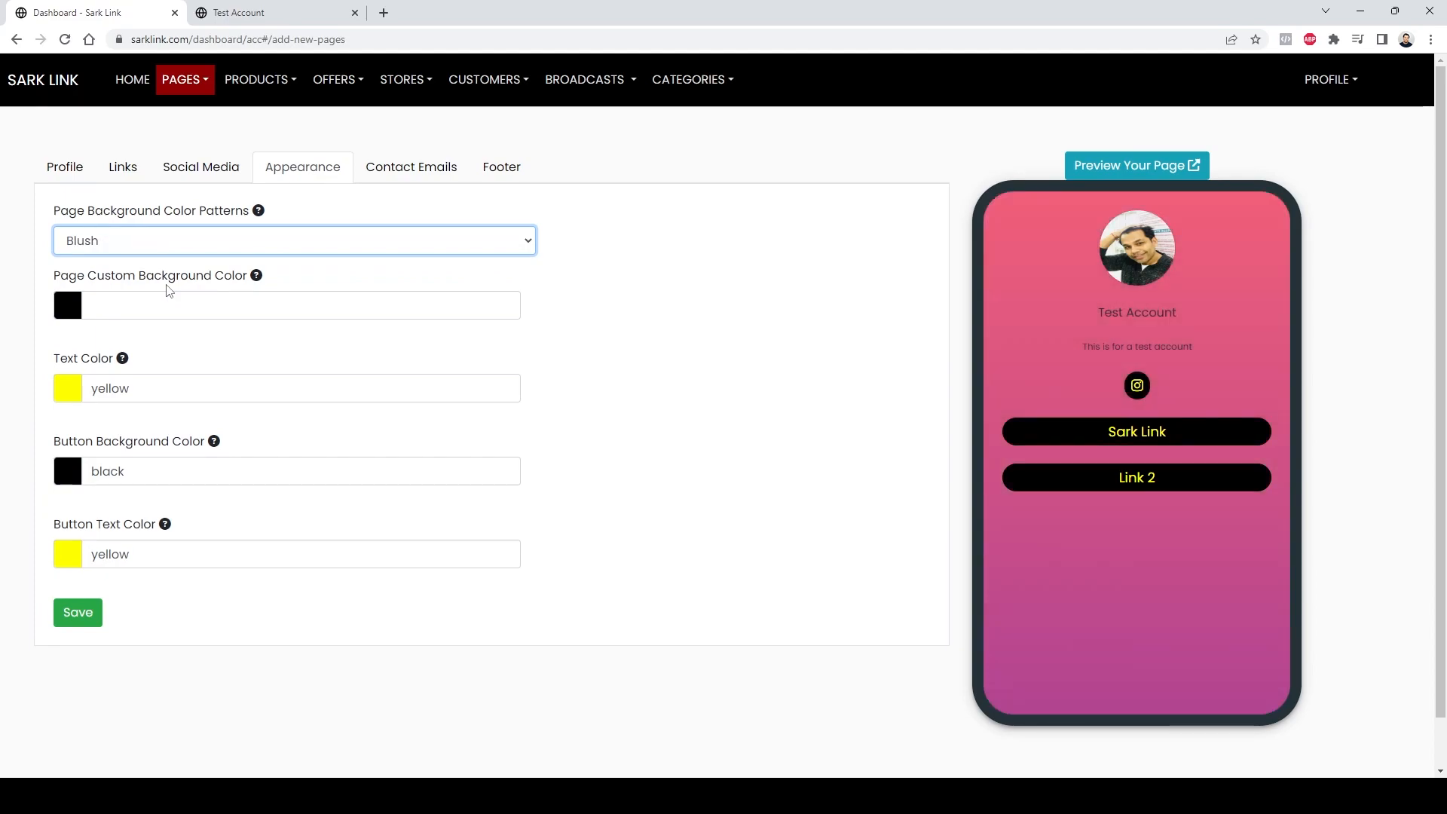
{"action": "key", "text": "Down"}
{"action": "key", "text": "Down"}
{"action": "key", "text": "Down"}
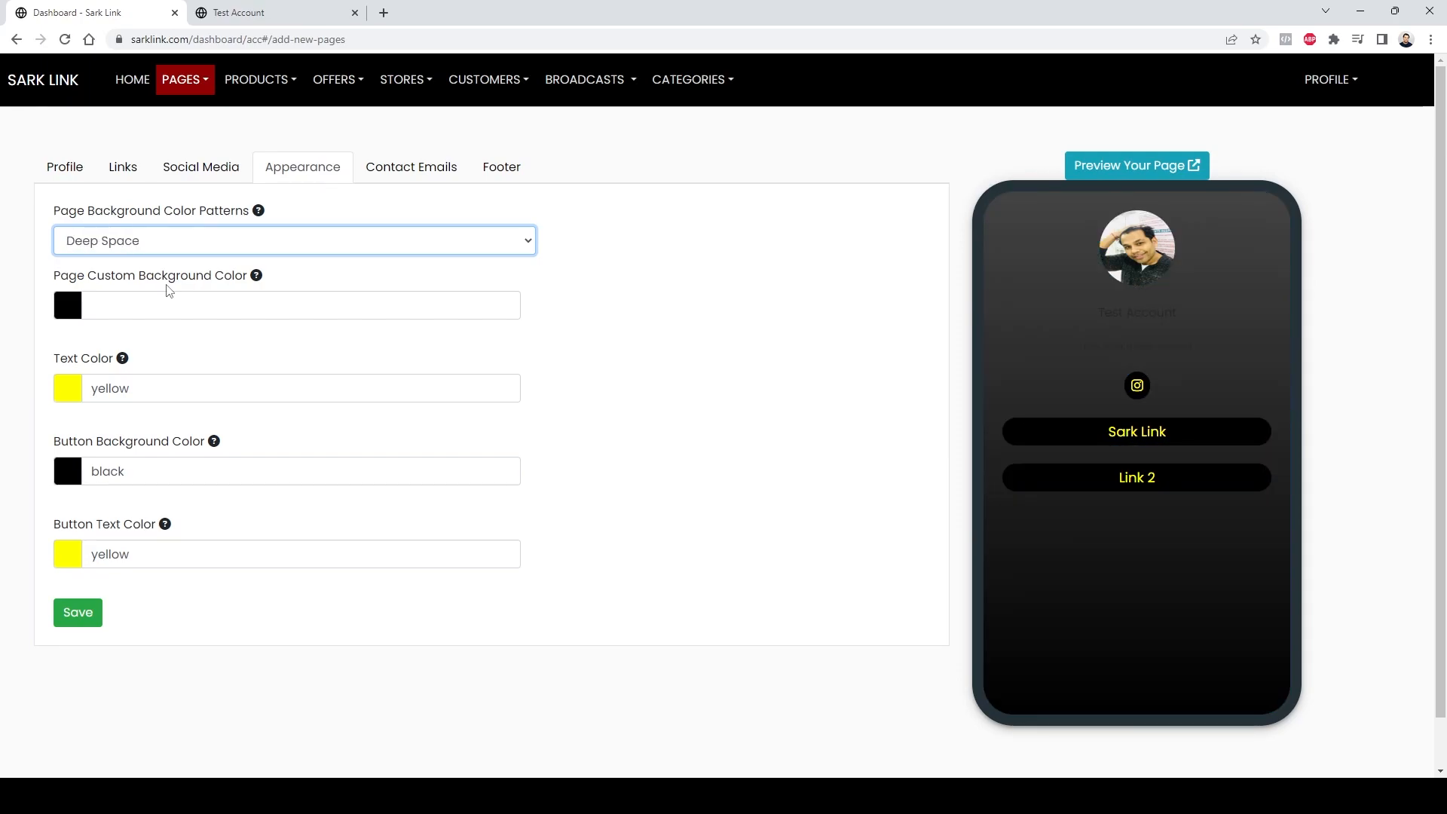
{"action": "key", "text": "Down"}
{"action": "key", "text": "Down"}
{"action": "key", "text": "Down"}
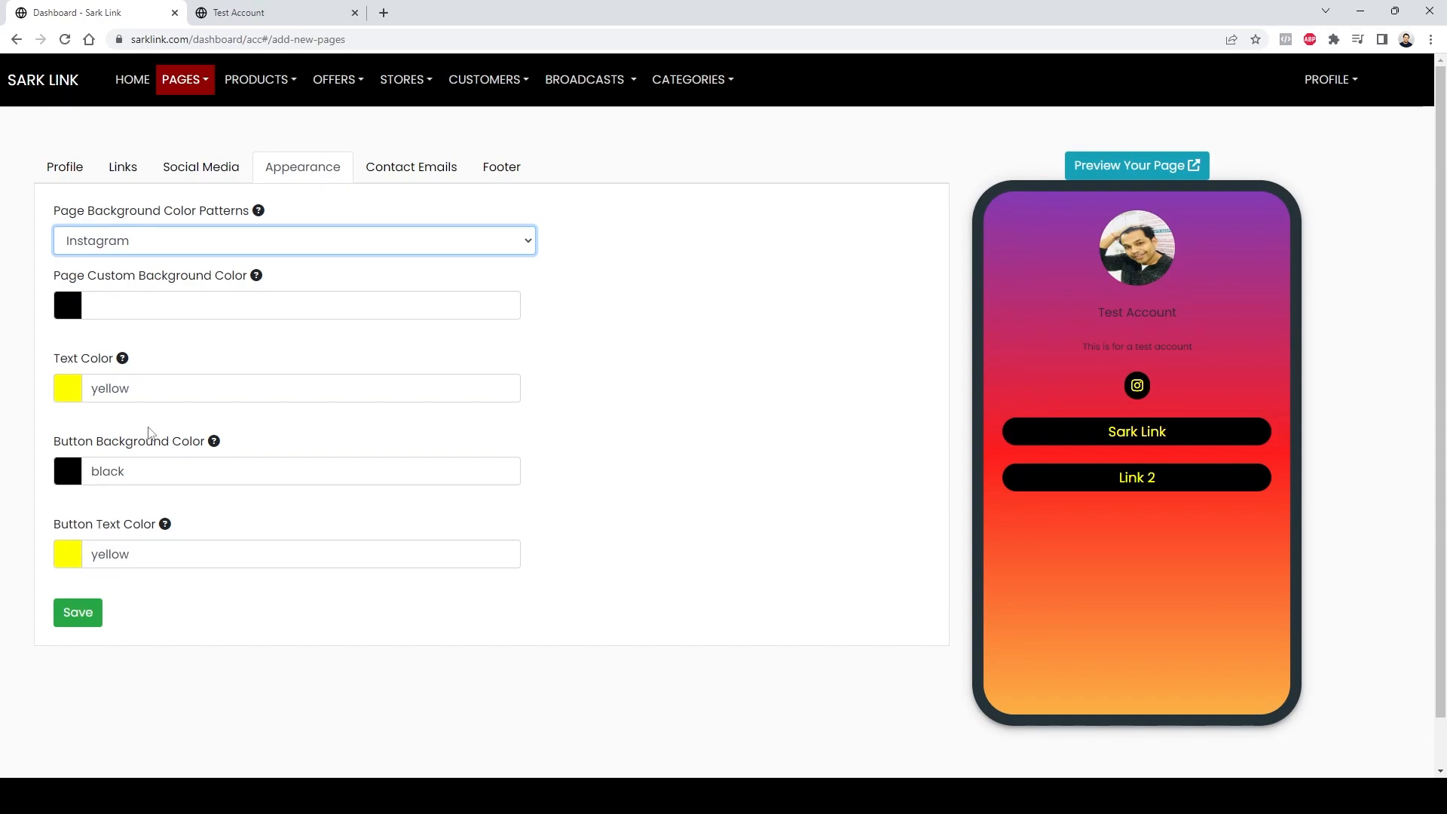
{"action": "left_click", "coordinate": [84, 615]}
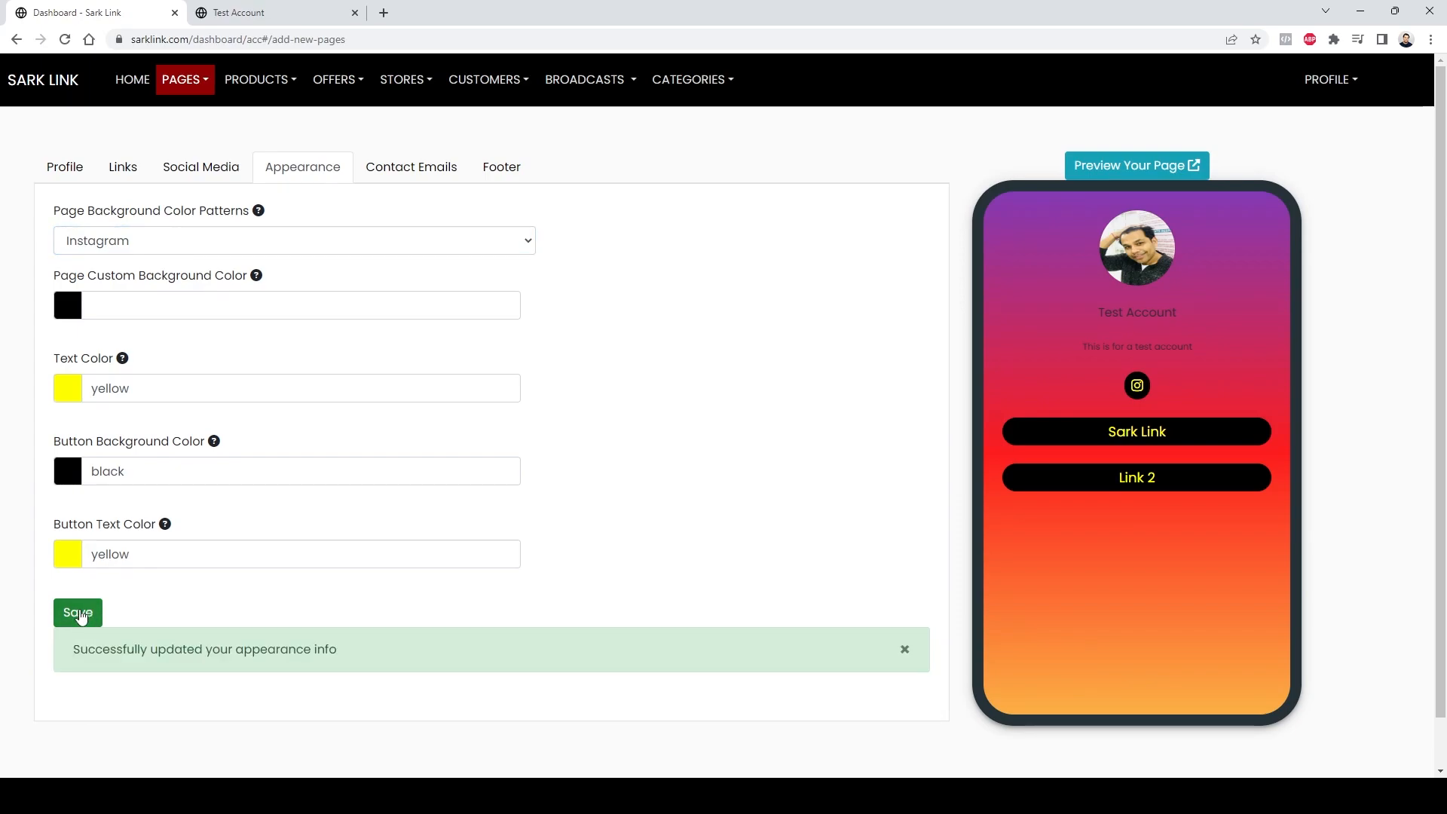
Step: Reload the public page to preview the background, then return to the dashboard
{"action": "left_click", "coordinate": [320, 13]}
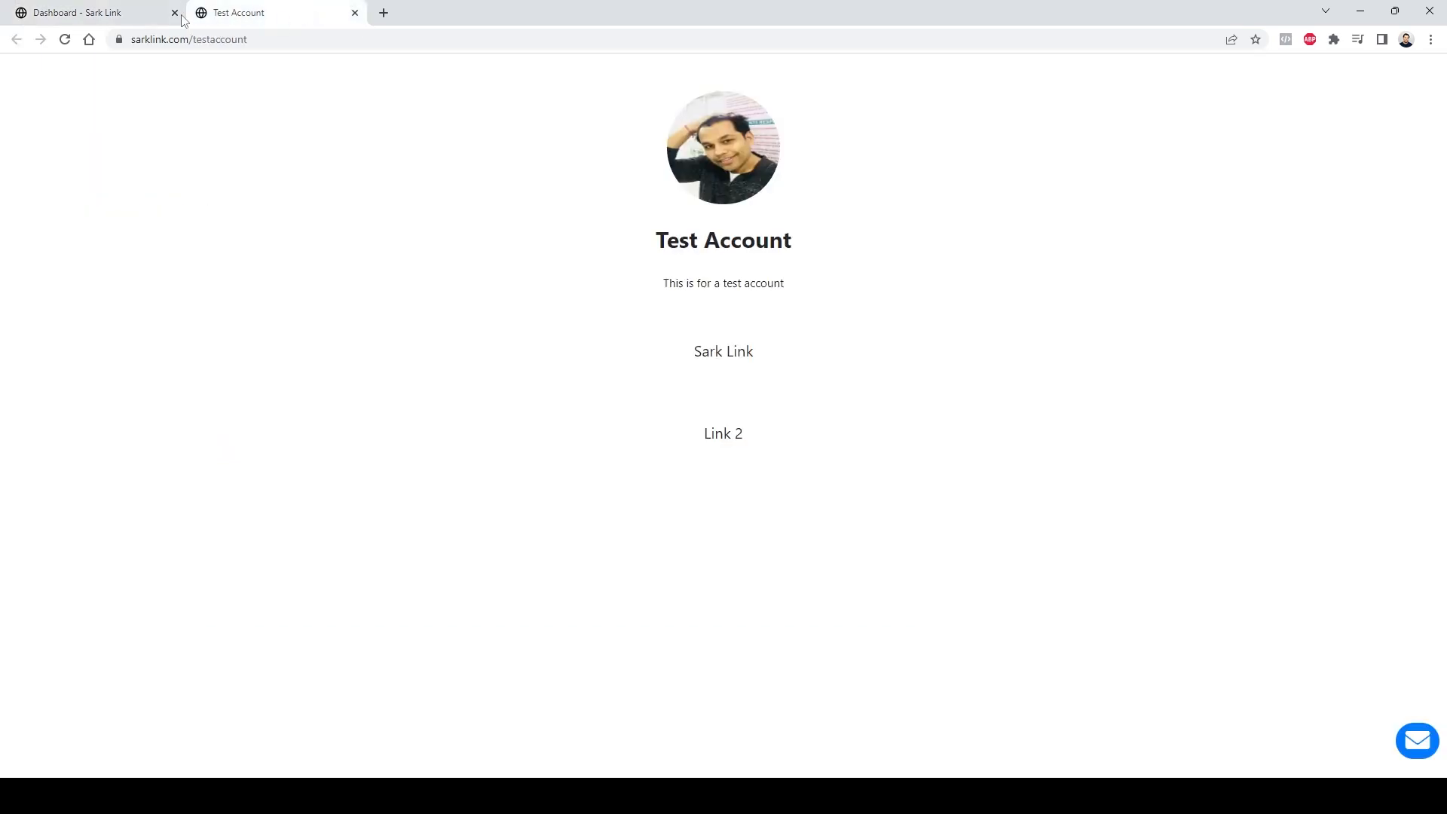
{"action": "left_click", "coordinate": [65, 40]}
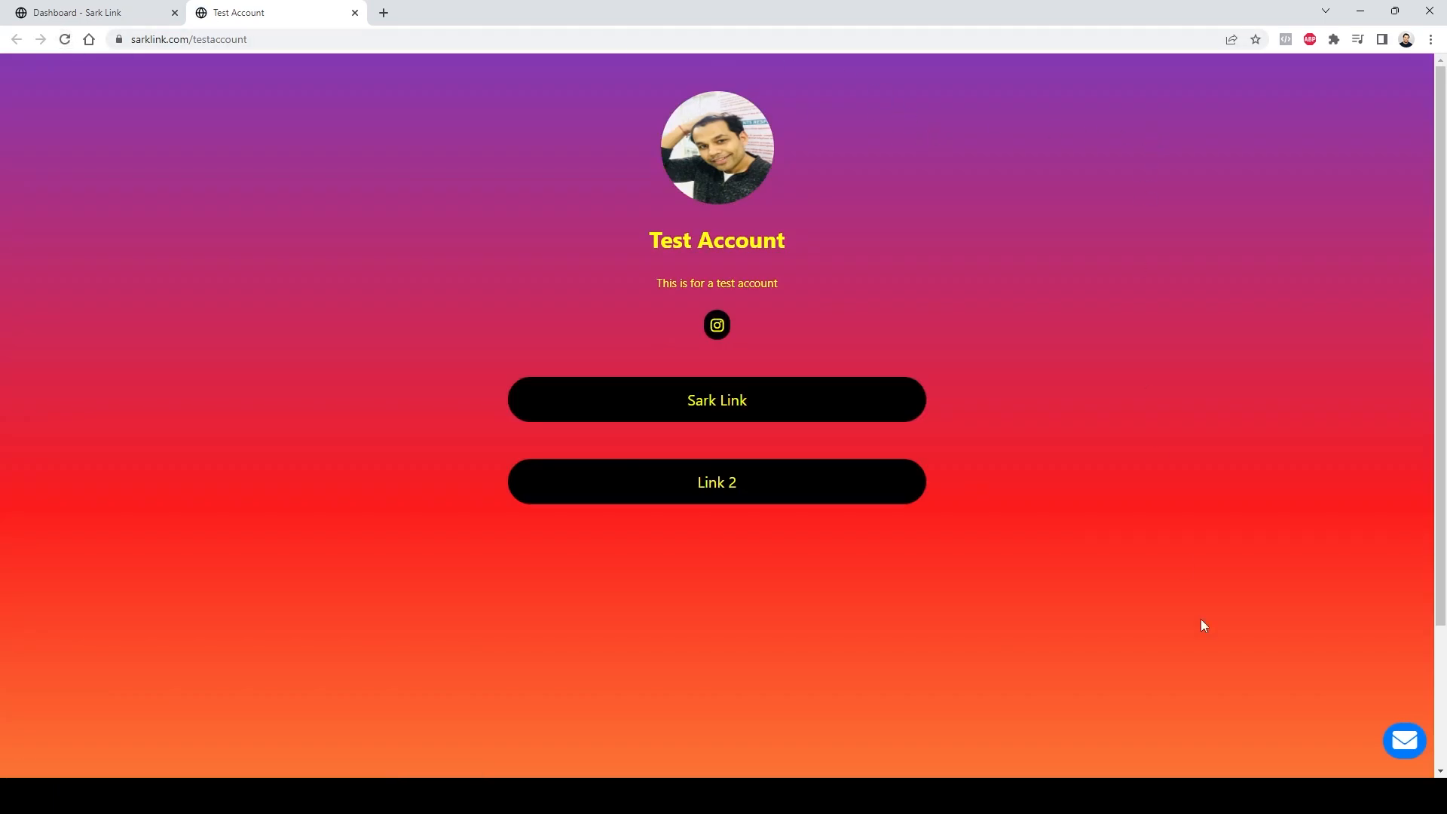
{"action": "left_click", "coordinate": [69, 14]}
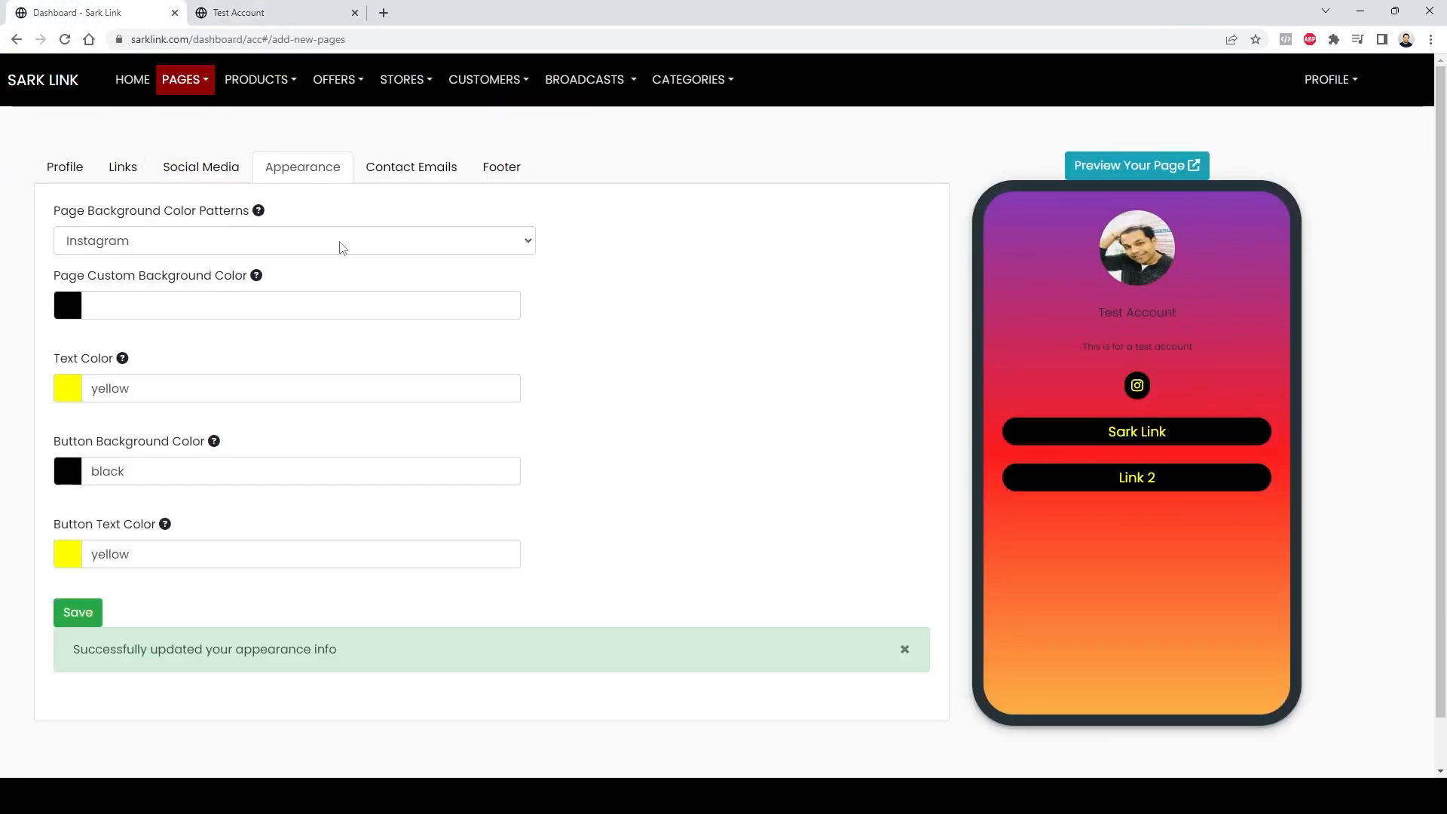
Step: Set the page custom background color to #f4d7d7 using the color picker
{"action": "left_click", "coordinate": [254, 305]}
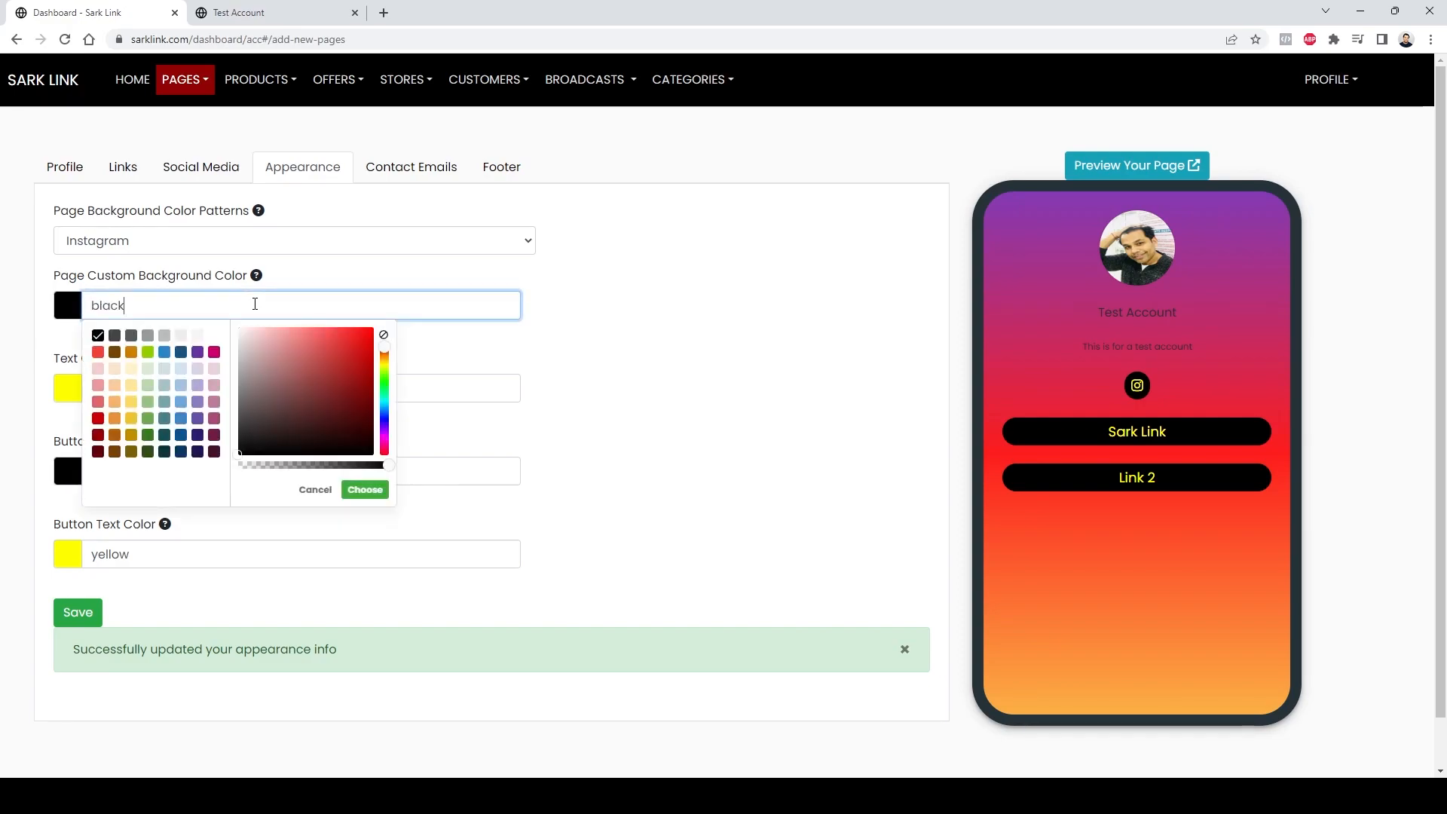
{"action": "left_click_drag", "start_coordinate": [348, 351], "coordinate": [256, 339]}
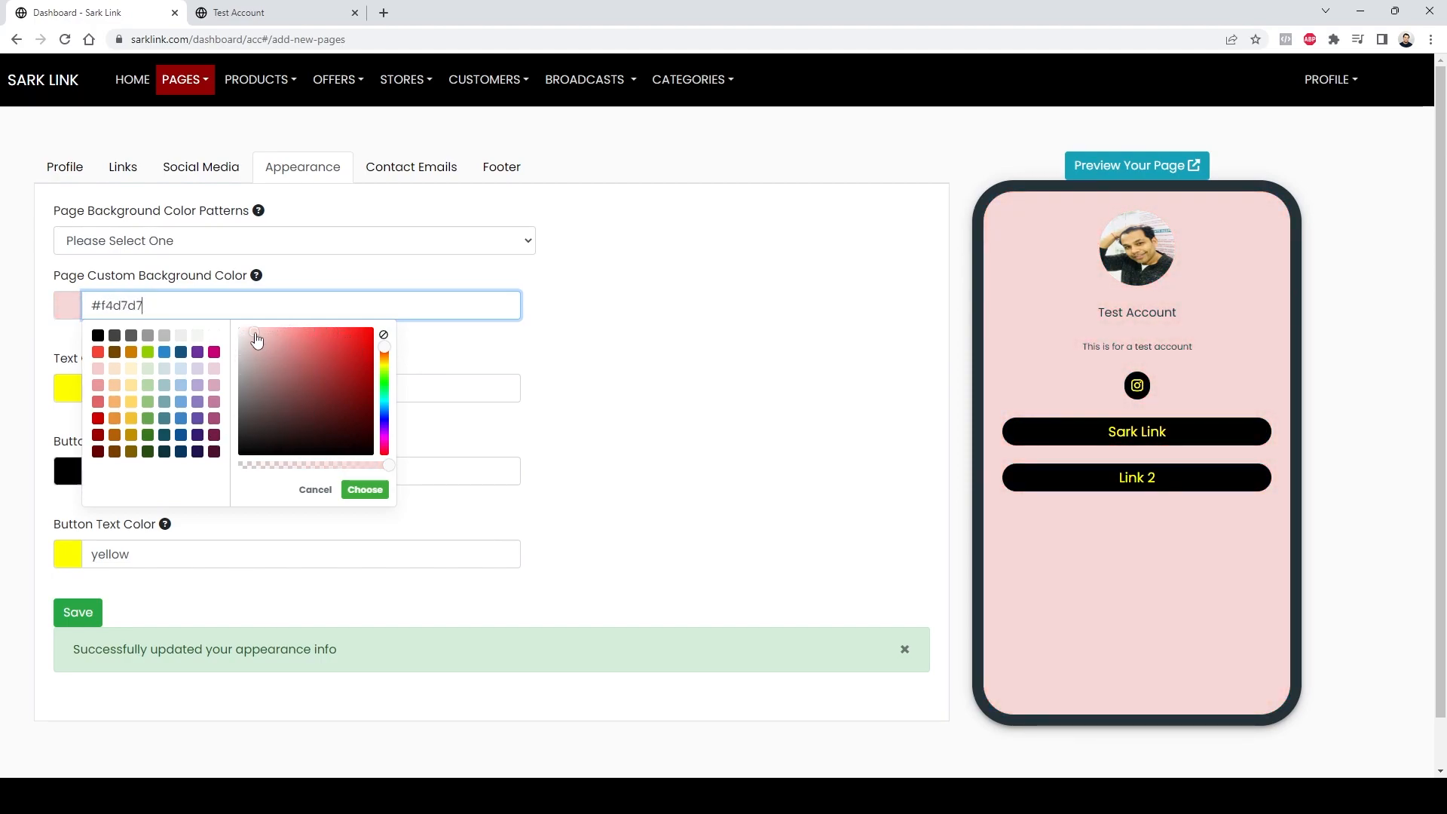
{"action": "triple_click", "coordinate": [252, 307]}
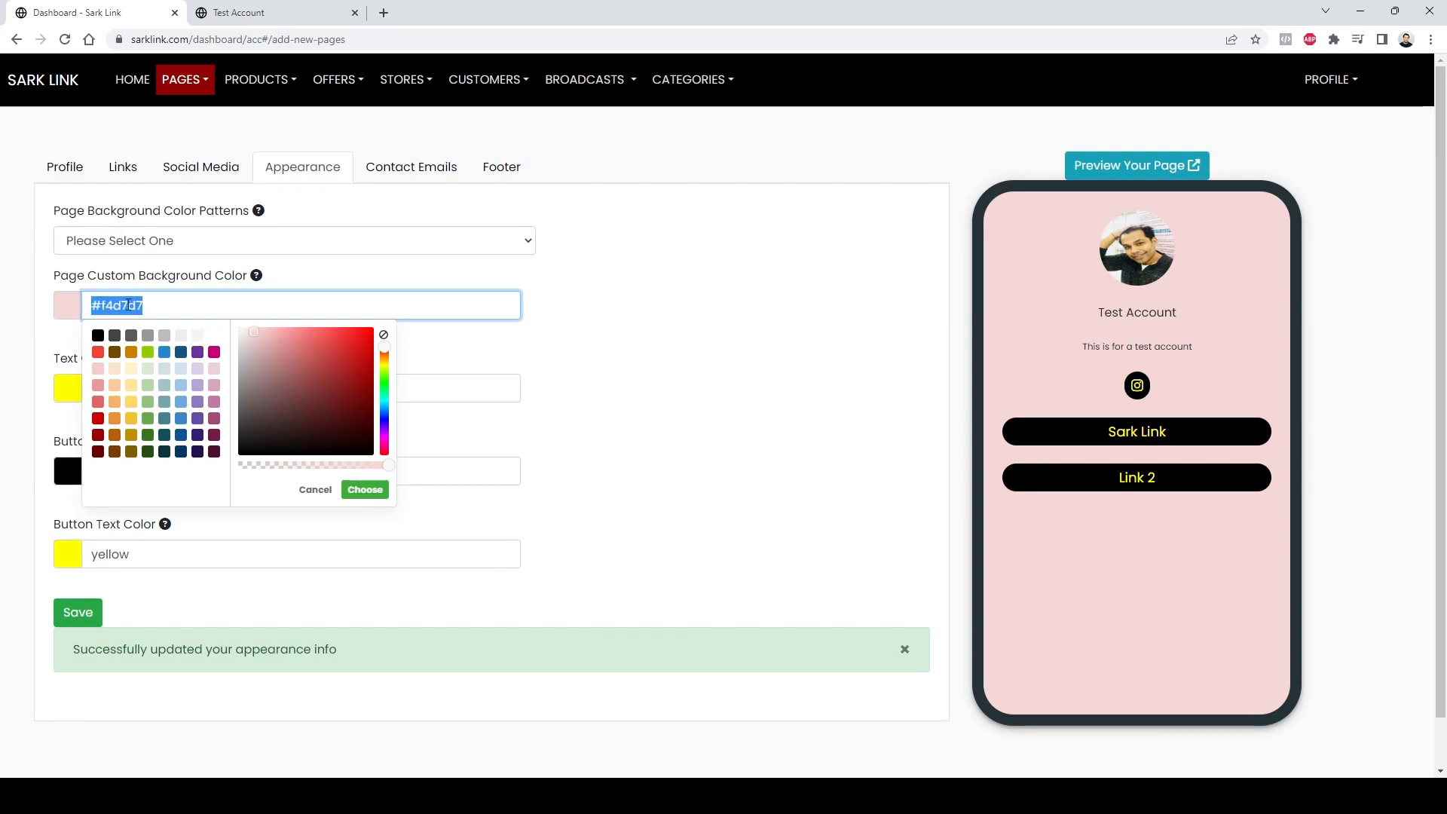
{"action": "left_click", "coordinate": [637, 411]}
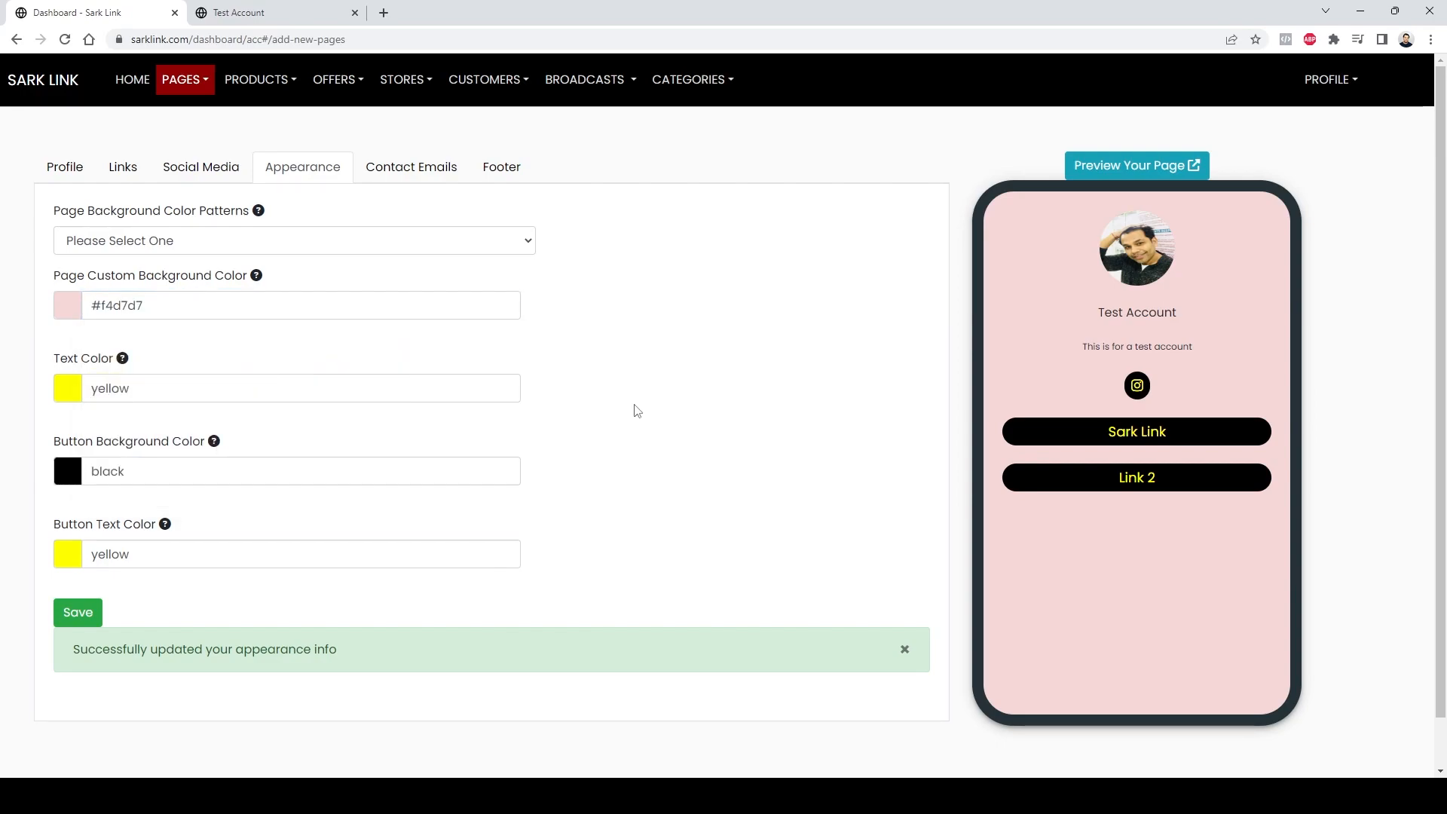
Step: Set the text color to black
{"action": "left_click", "coordinate": [235, 389]}
{"action": "left_click_drag", "start_coordinate": [314, 452], "coordinate": [227, 543]}
{"action": "left_click", "coordinate": [616, 400]}
Step: Set the button background color to #850e0e and the button text color to white
{"action": "left_click", "coordinate": [154, 470]}
{"action": "left_click_drag", "start_coordinate": [268, 543], "coordinate": [364, 562]}
{"action": "left_click", "coordinate": [546, 504]}
{"action": "left_click", "coordinate": [260, 558]}
{"action": "left_click_drag", "start_coordinate": [274, 582], "coordinate": [220, 551]}
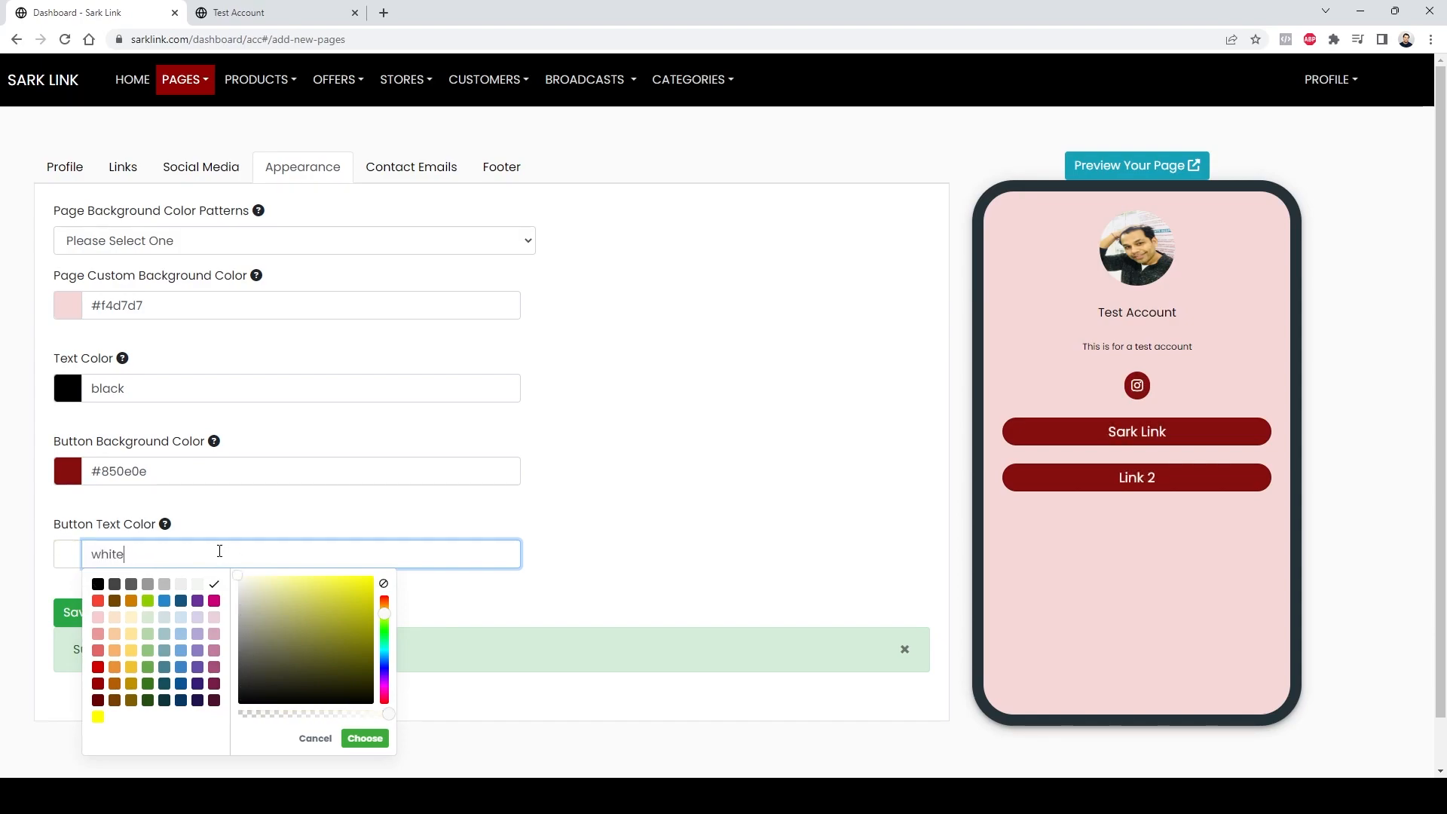
{"action": "left_click", "coordinate": [728, 416]}
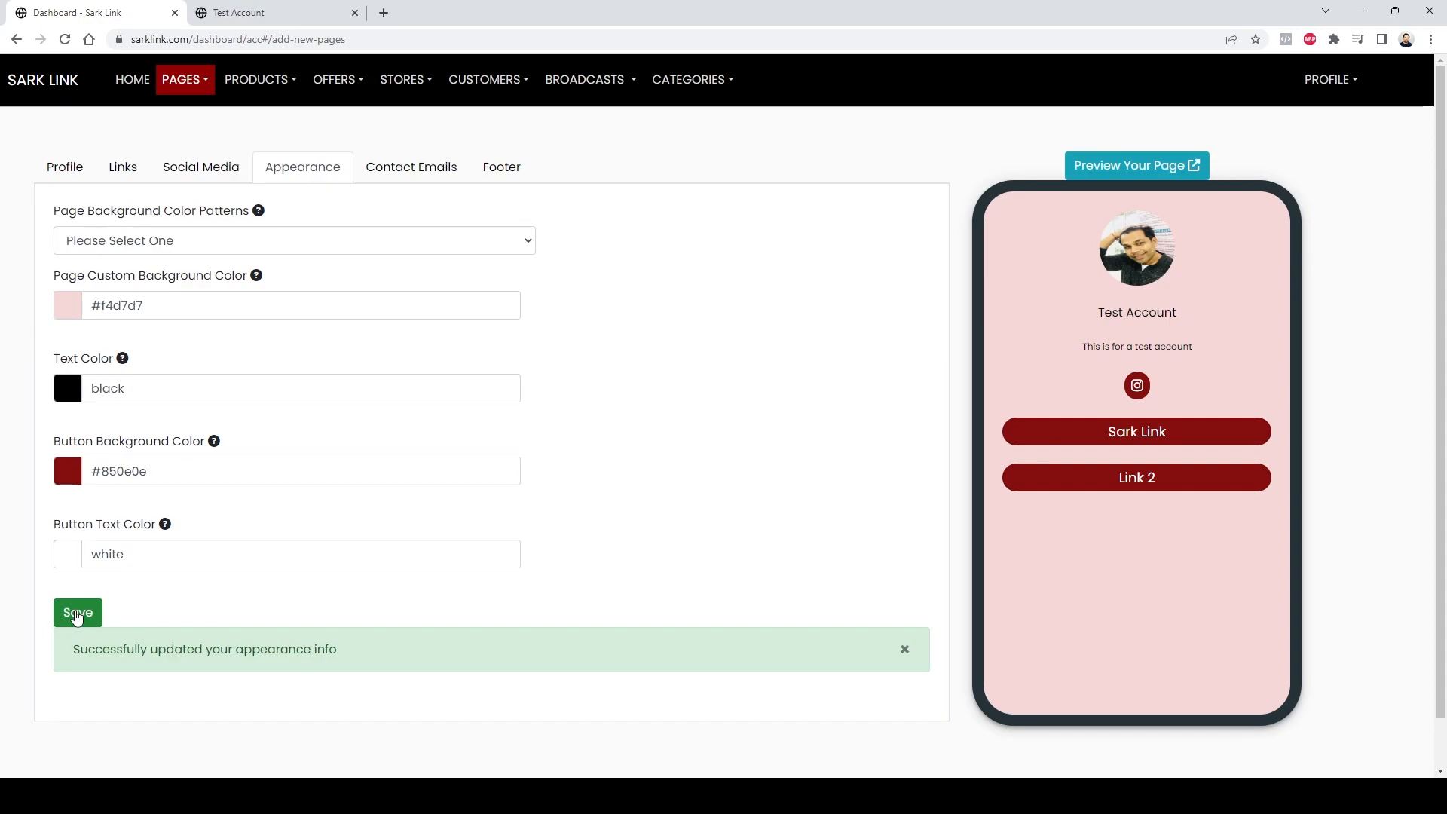
Step: Reload the public page to check the new colors
{"action": "left_click", "coordinate": [239, 12]}
{"action": "left_click", "coordinate": [66, 39]}
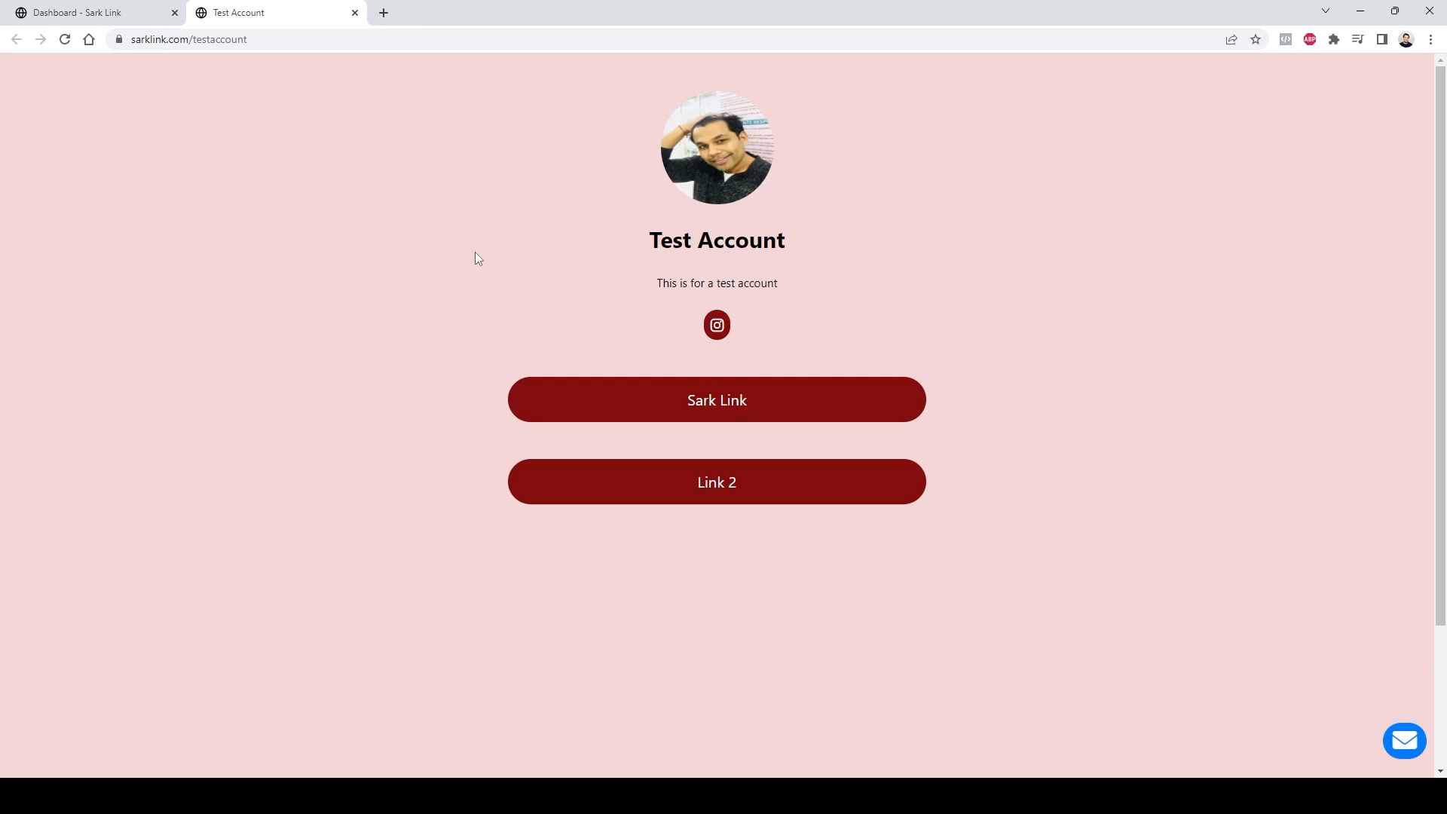
Step: Open the browser developer tools and view the public page in mobile device mode
{"action": "right_click", "coordinate": [386, 138]}
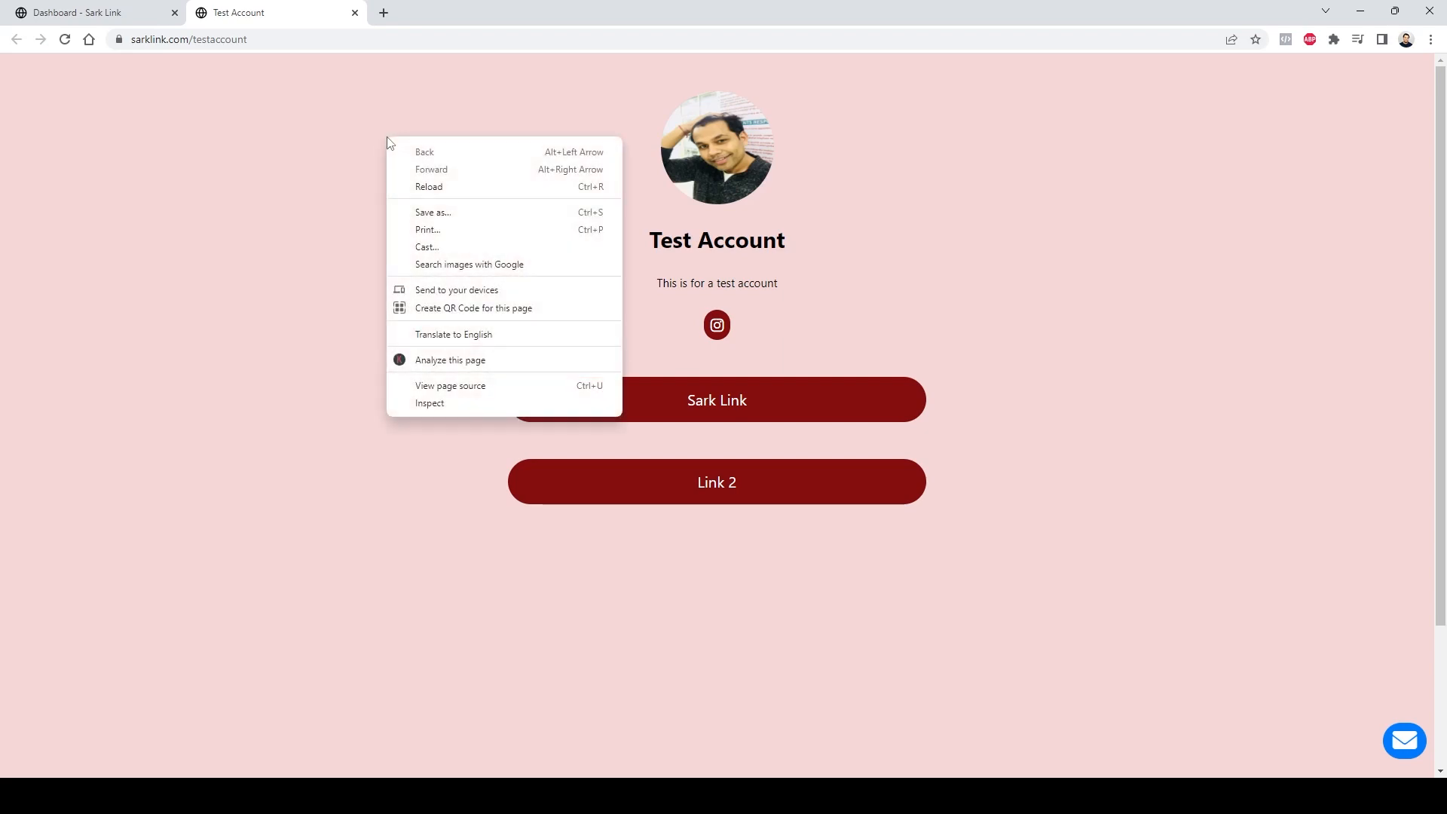
{"action": "left_click", "coordinate": [435, 405]}
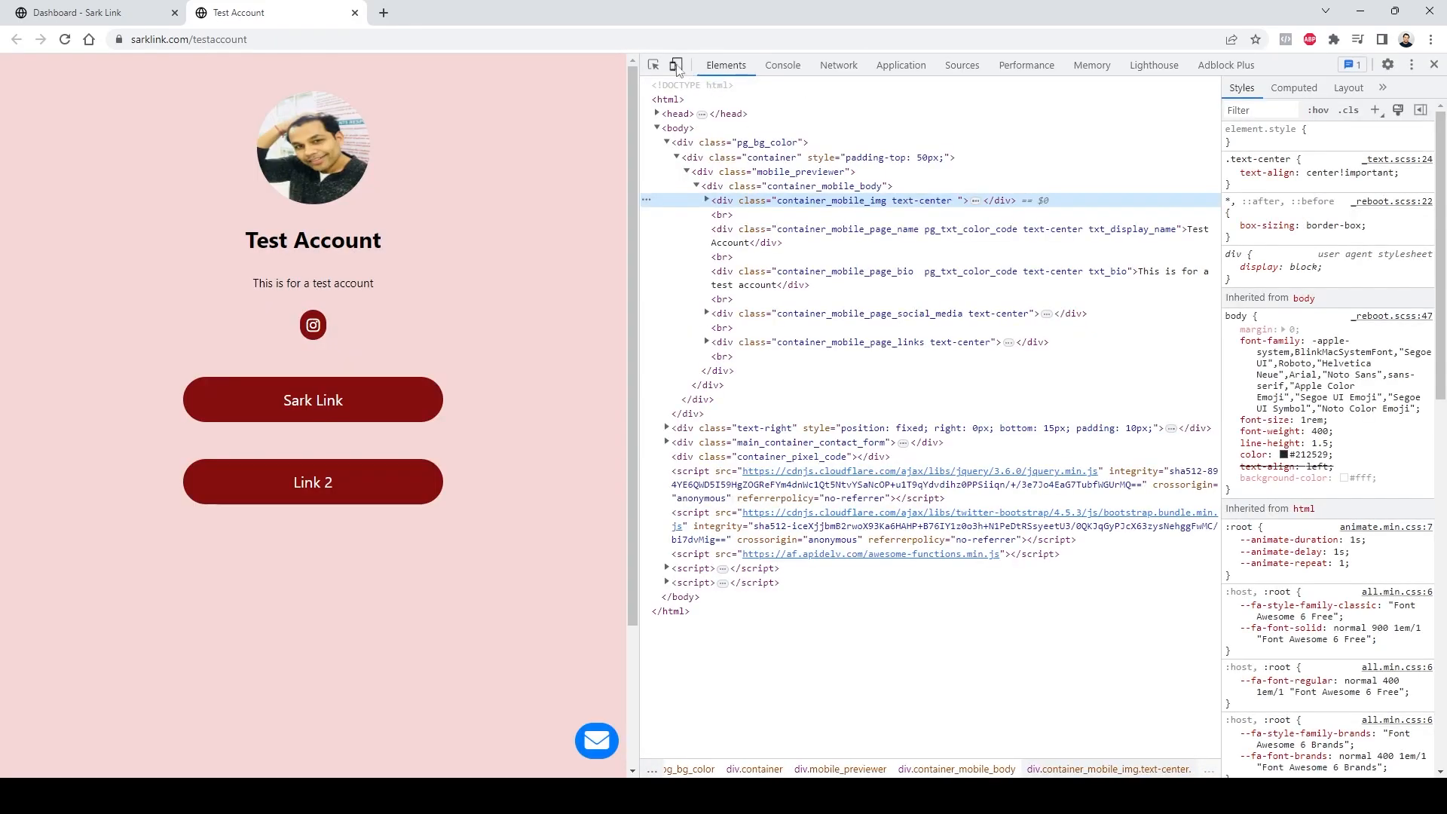
{"action": "left_click", "coordinate": [676, 65]}
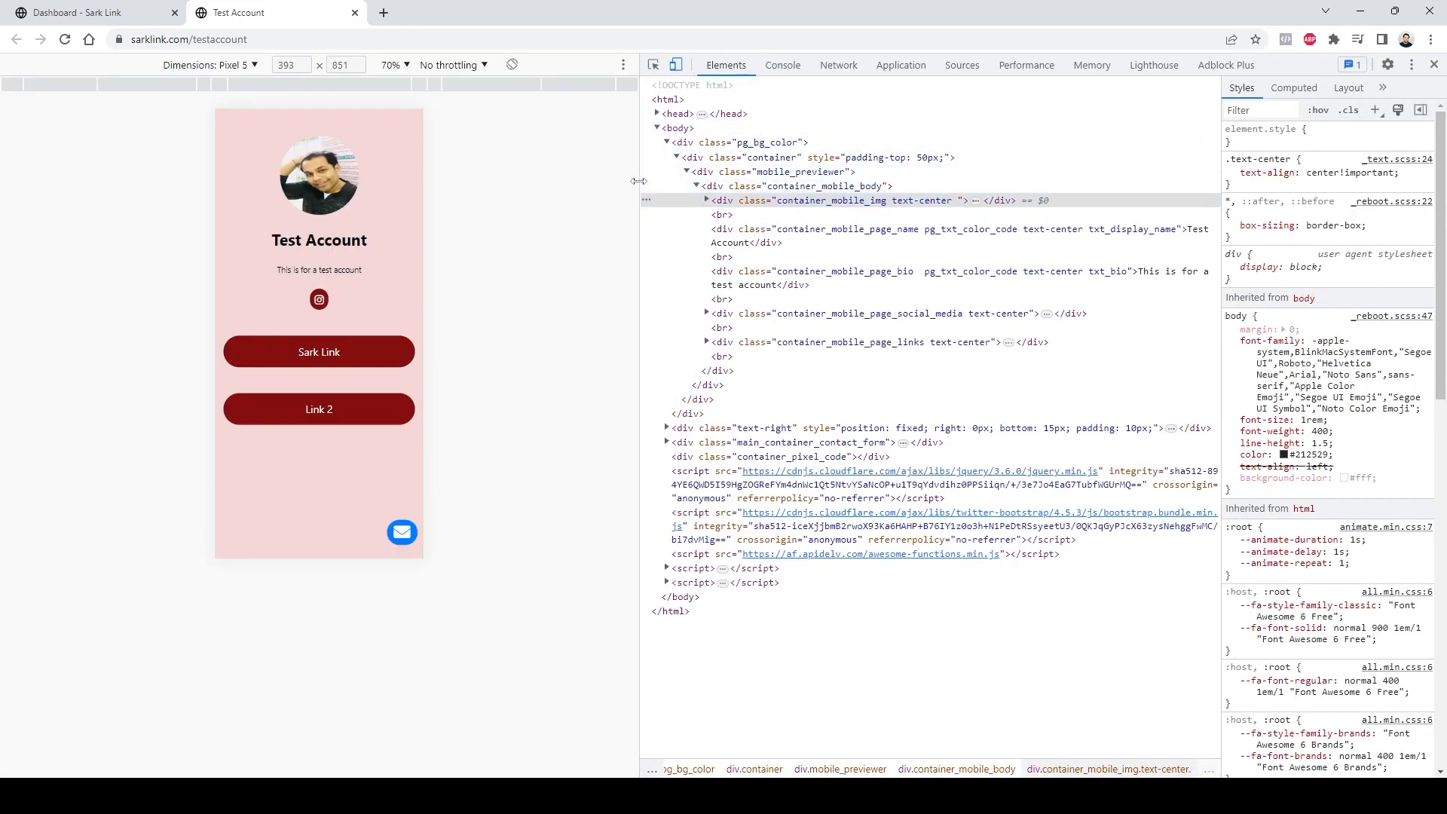
{"action": "scroll", "coordinate": [693, 263], "scroll_direction": "down", "scroll_amount": 2}
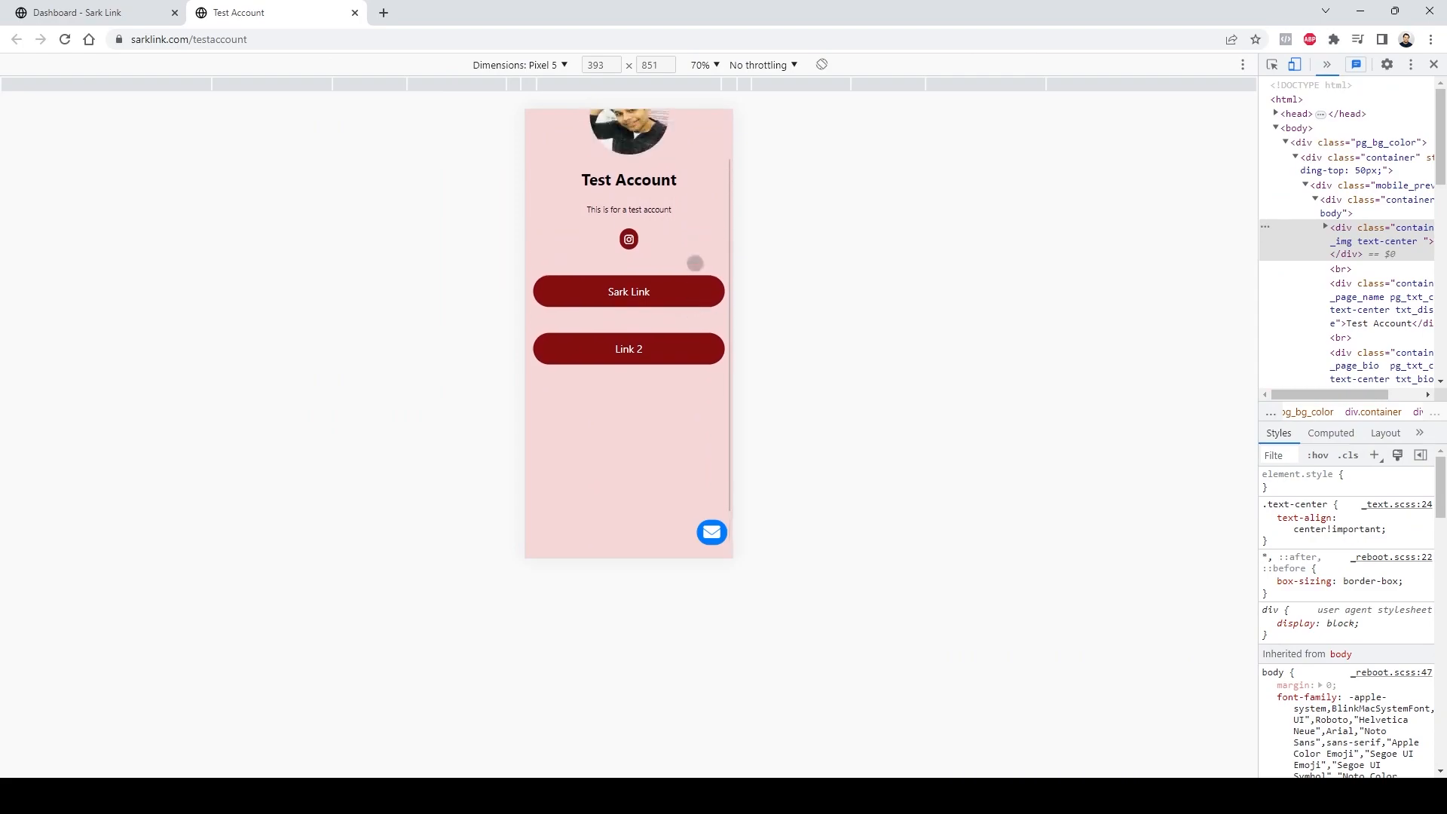
{"action": "scroll", "coordinate": [693, 263], "scroll_direction": "up", "scroll_amount": 2}
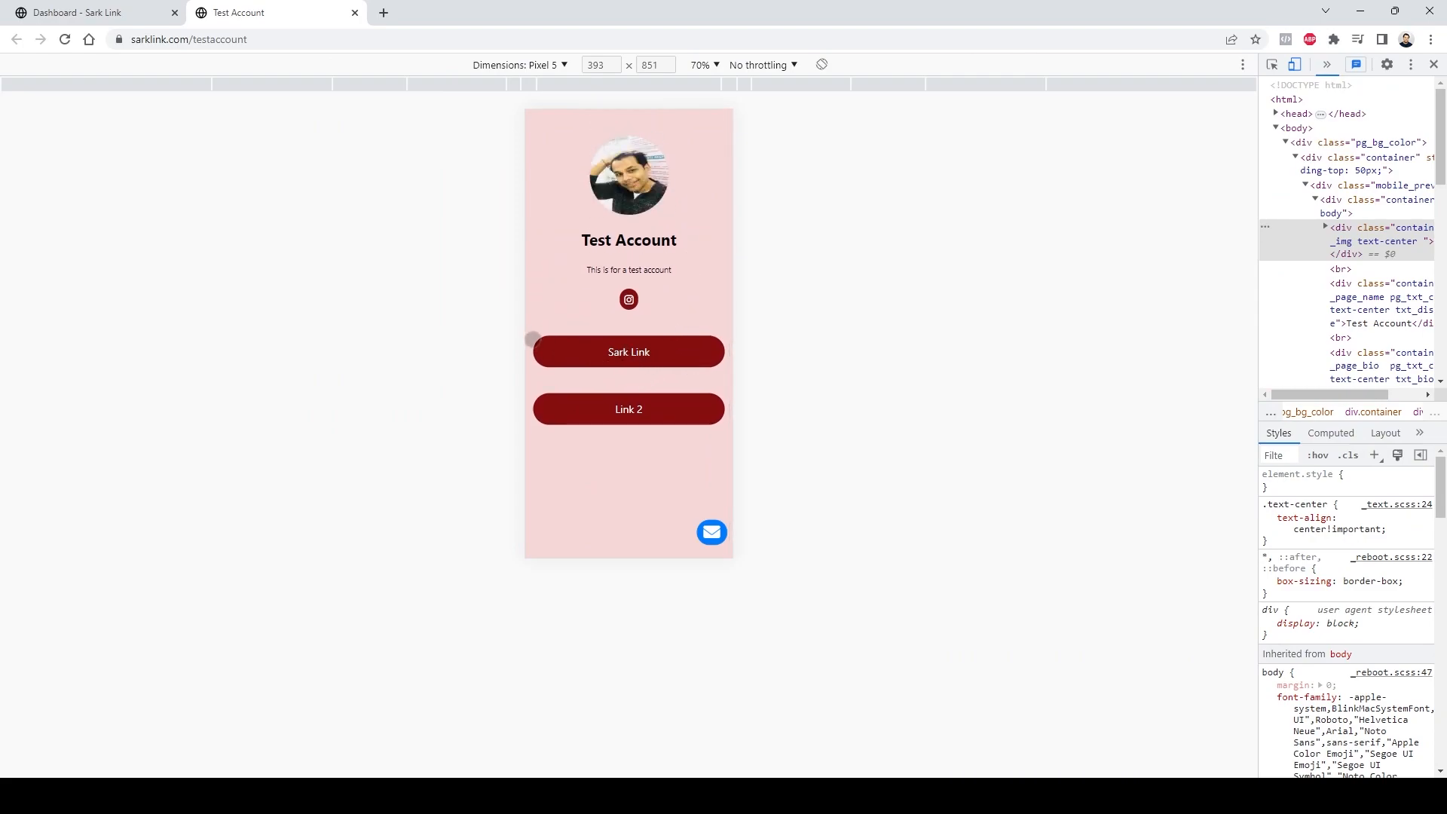
Step: Test the Sark Link and Link 2 buttons in the mobile view and close the opened tab
{"action": "left_click", "coordinate": [595, 350]}
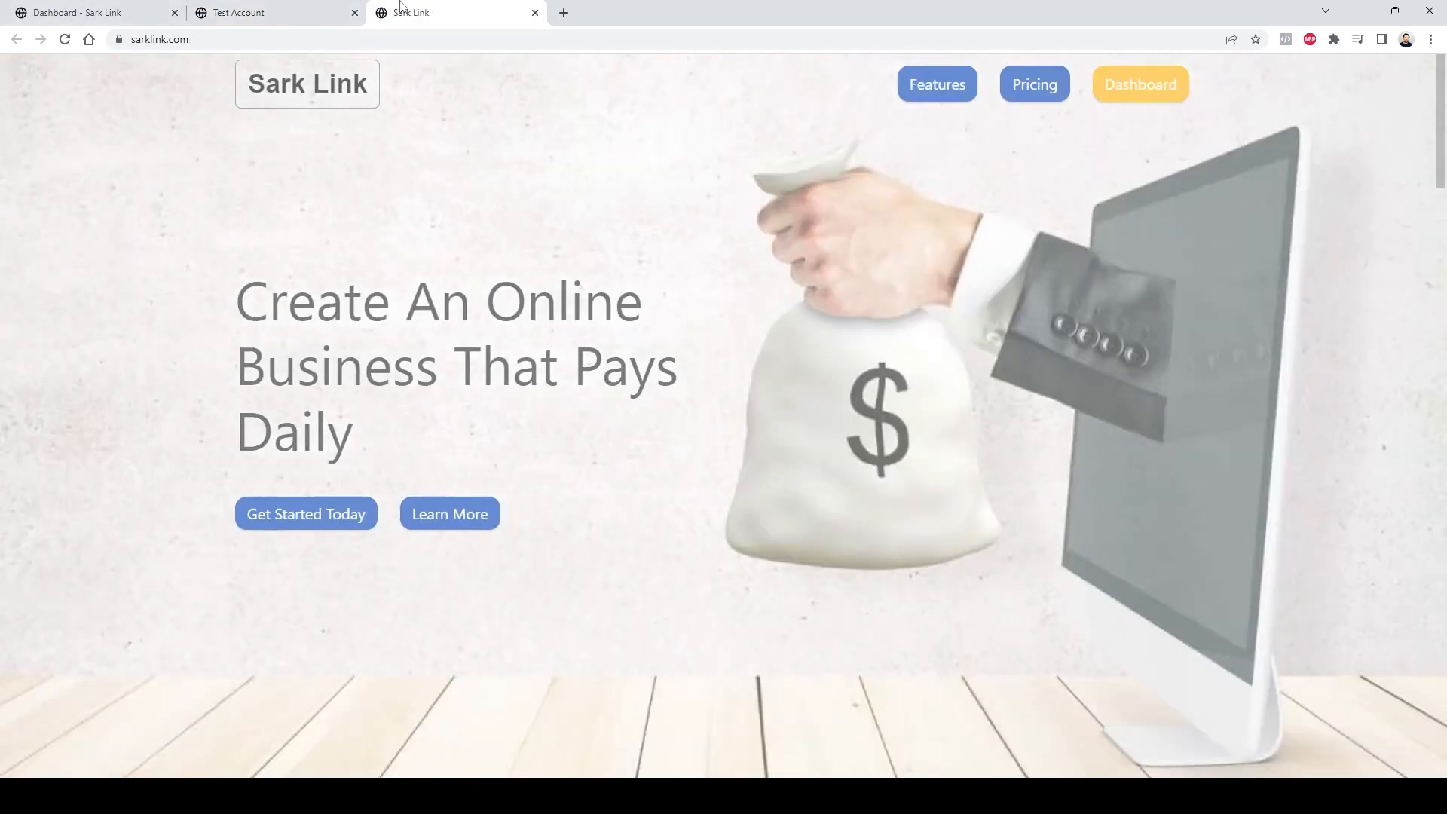
{"action": "left_click", "coordinate": [321, 11]}
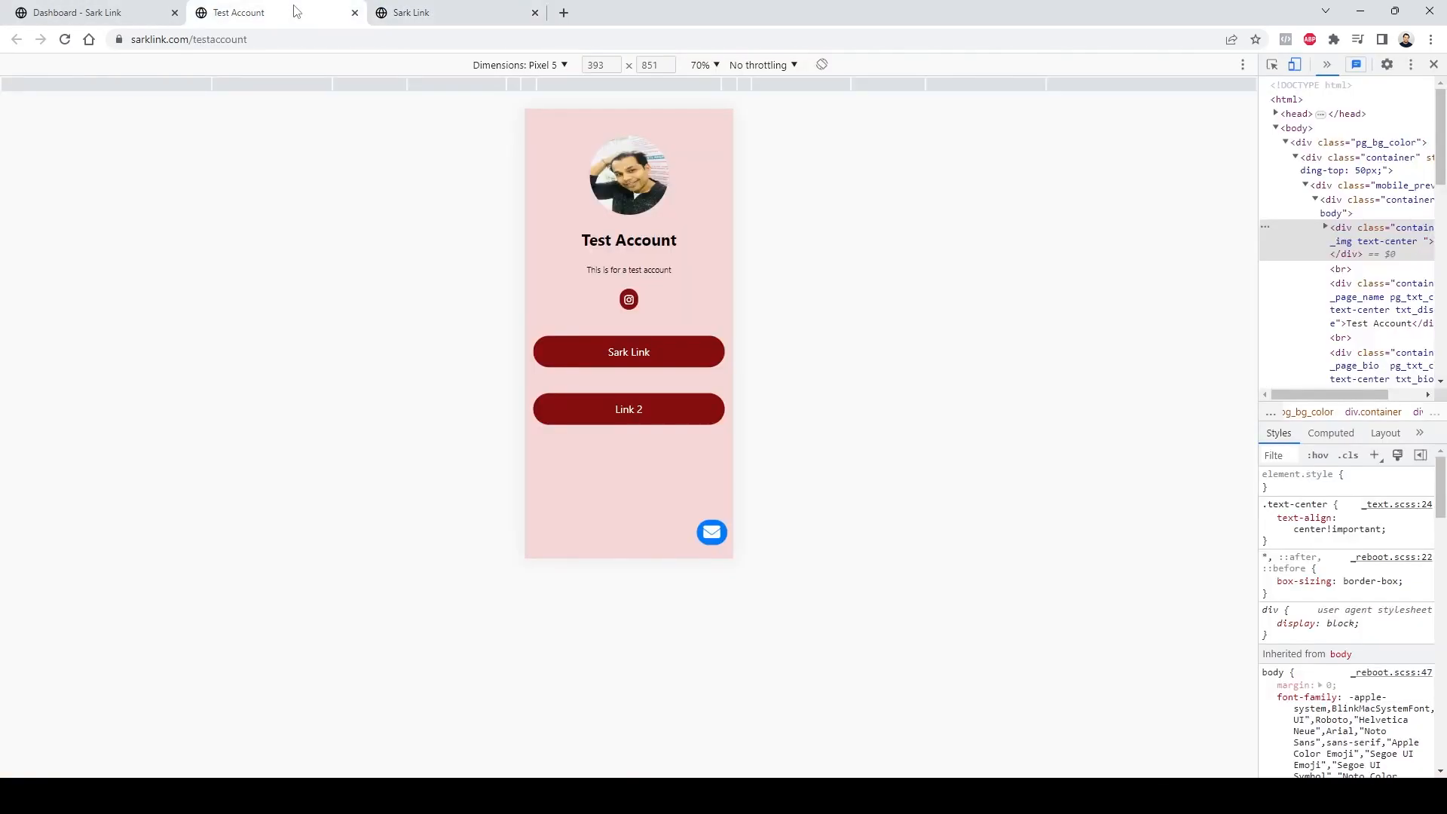
{"action": "left_click", "coordinate": [585, 413]}
{"action": "left_click", "coordinate": [534, 14]}
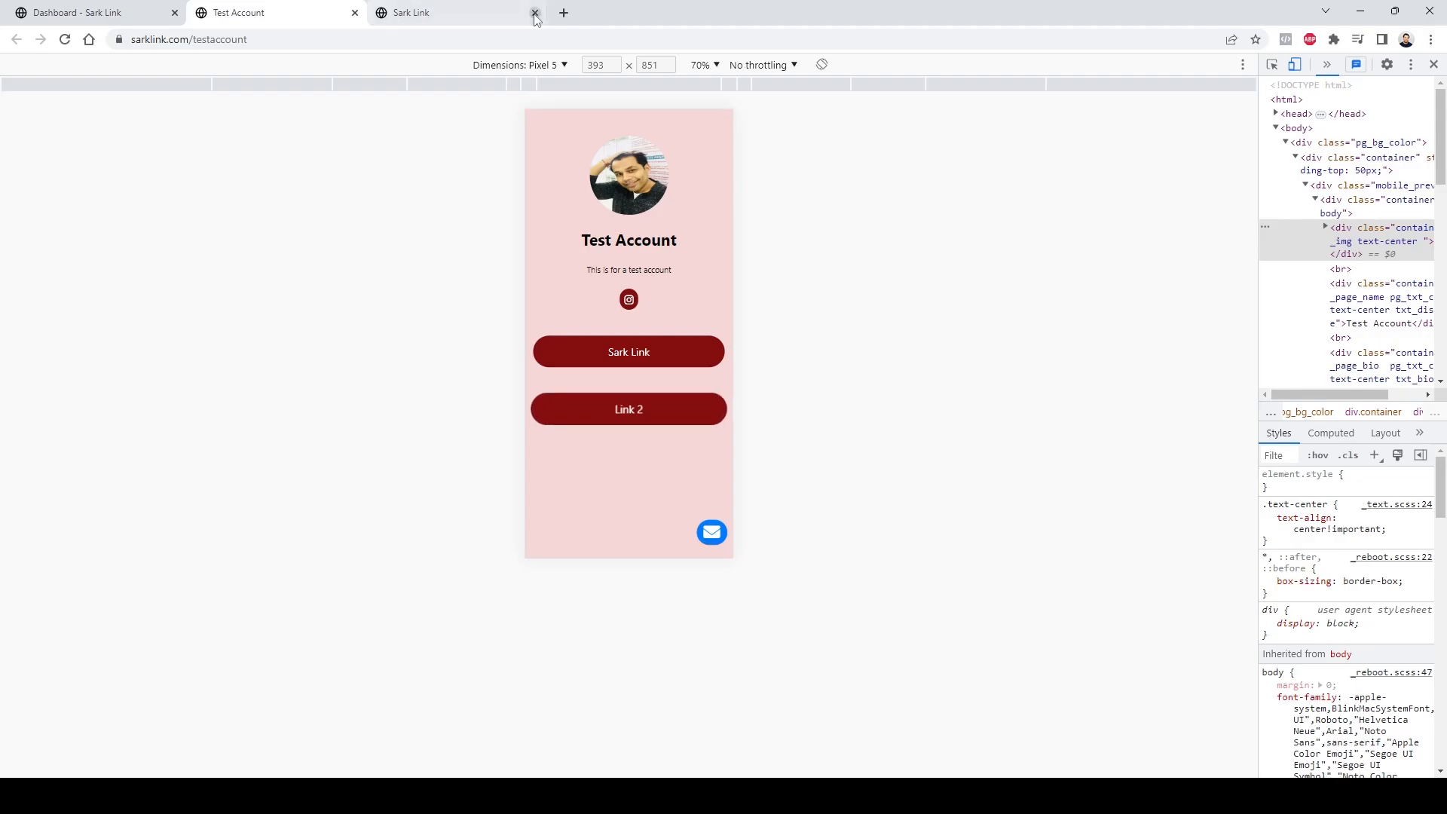
{"action": "left_click", "coordinate": [535, 14]}
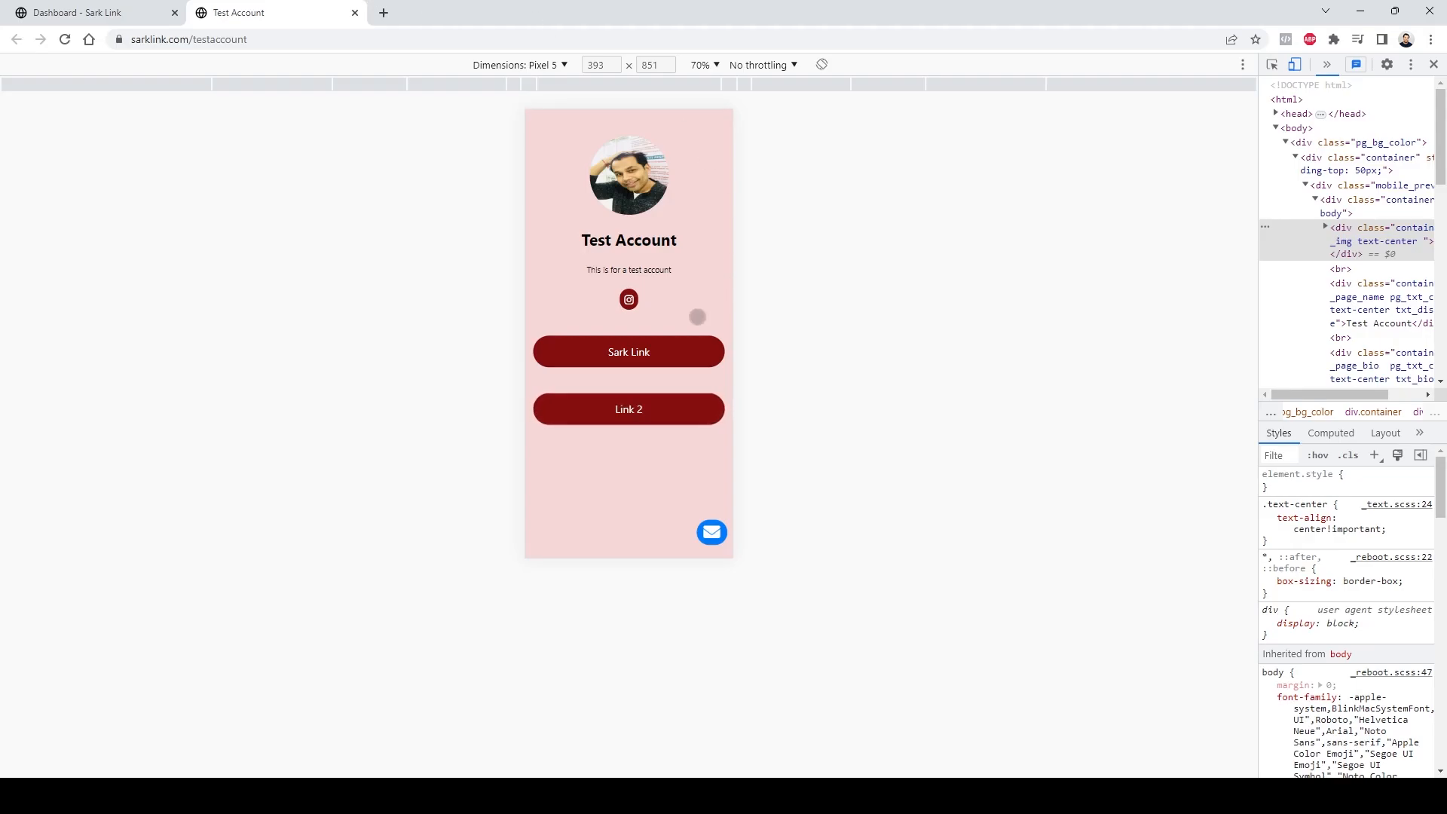
Step: Leave mobile device mode and open the Contact Emails section of the page editor
{"action": "left_click", "coordinate": [1295, 64]}
{"action": "left_click", "coordinate": [130, 11]}
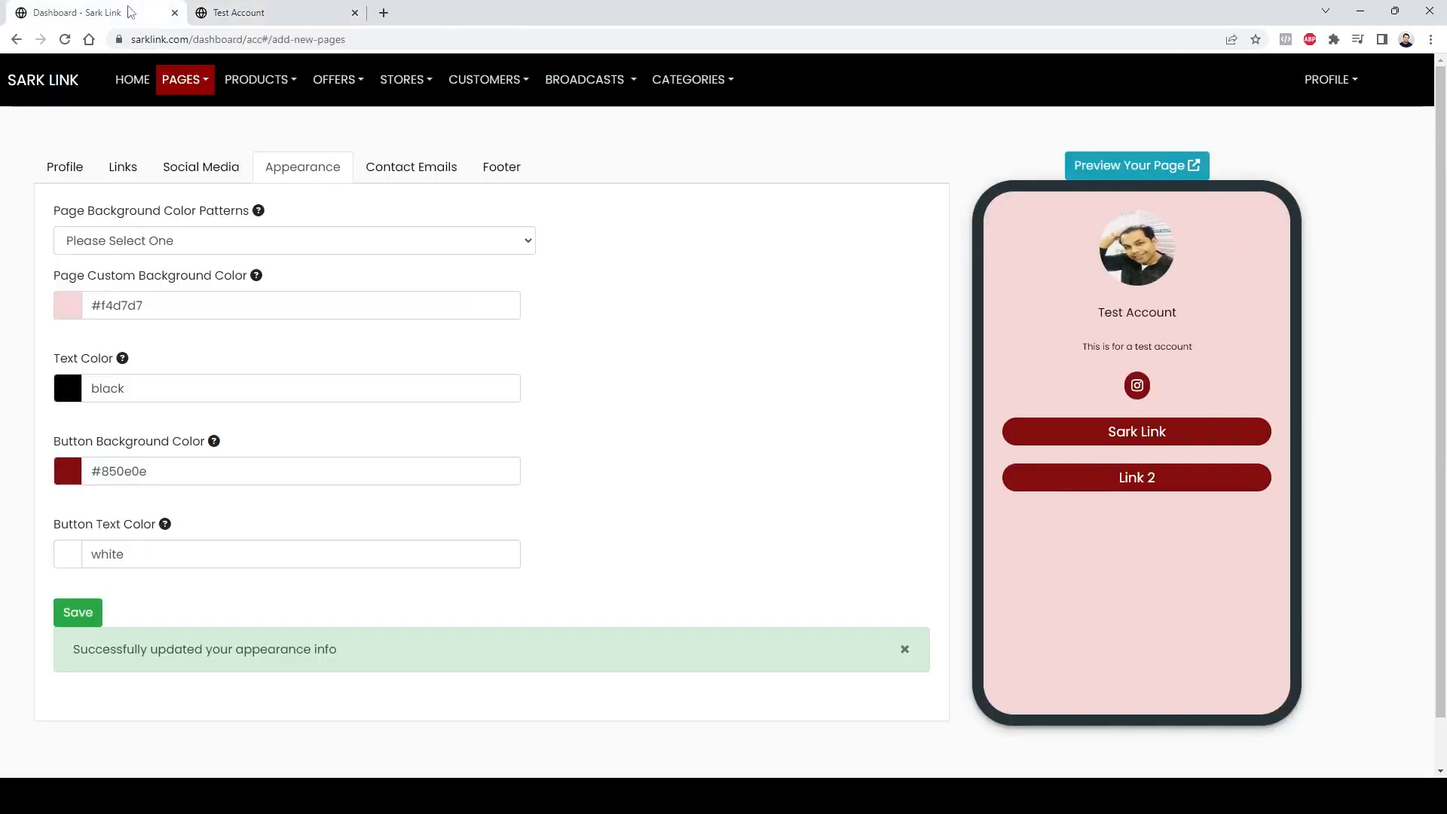
{"action": "left_click", "coordinate": [425, 182]}
{"action": "left_click", "coordinate": [308, 284]}
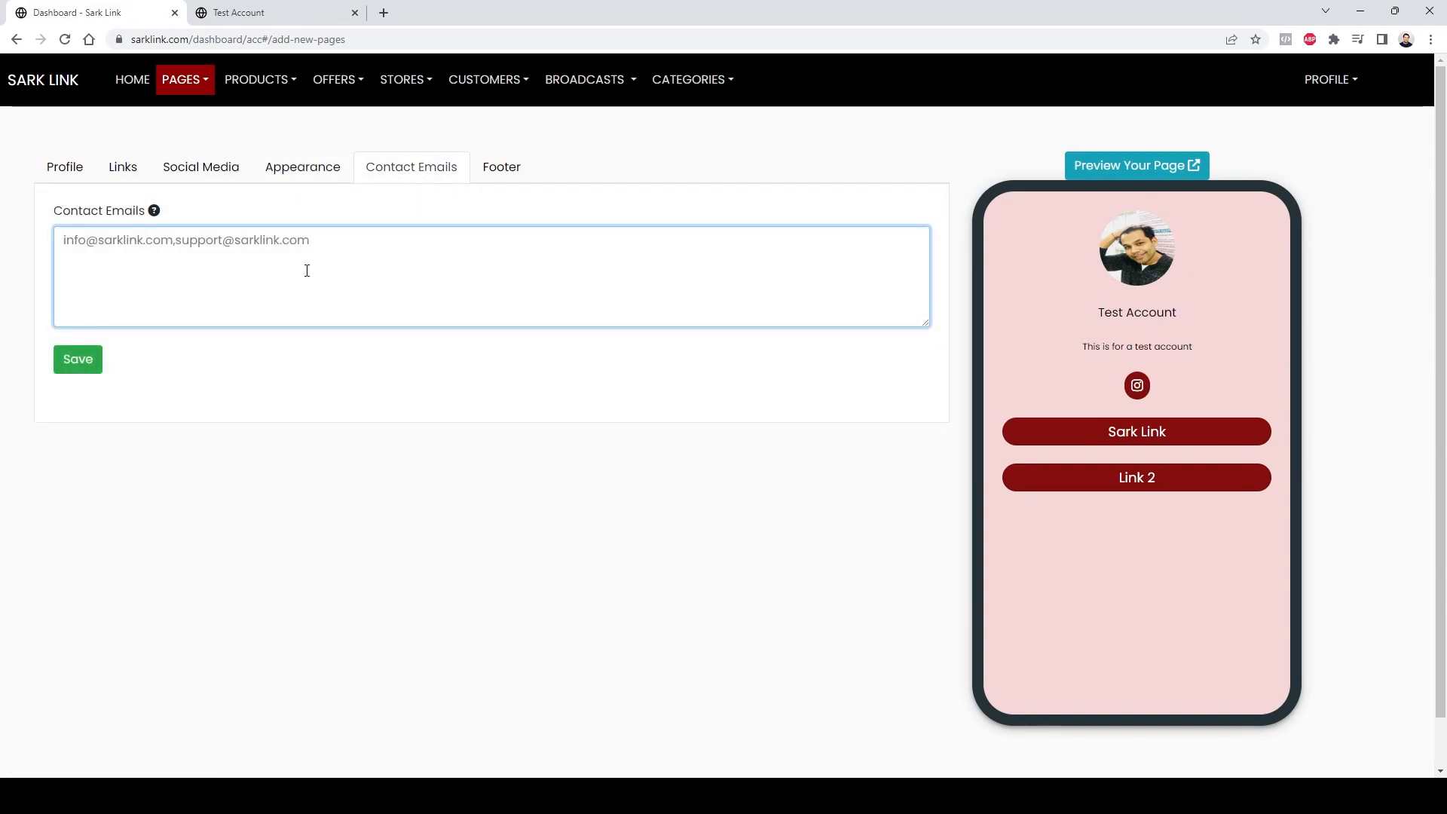
Step: Close the developer tools on the public page and scroll through the desktop view
{"action": "key", "text": "ctrl+Tab"}
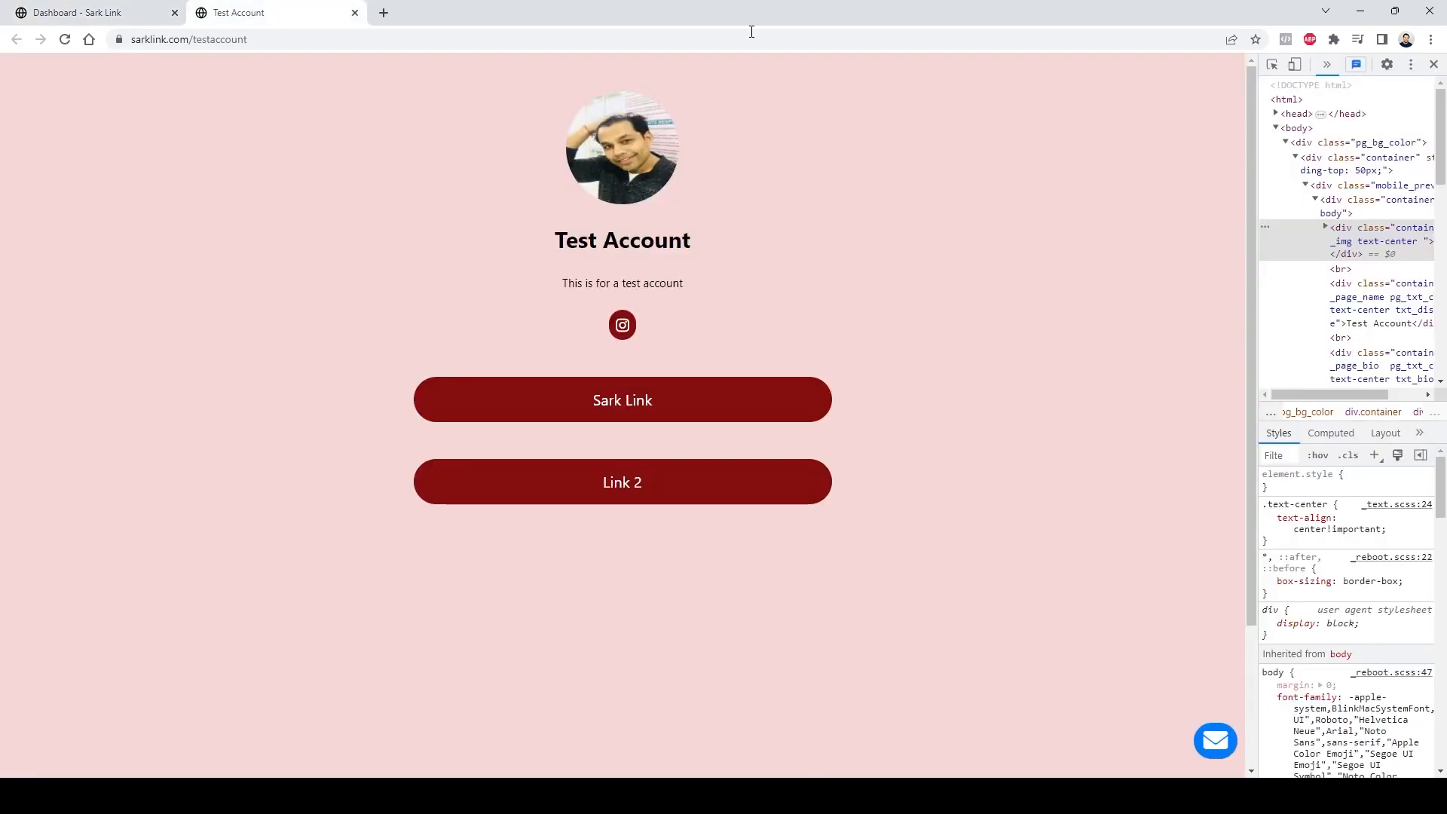
{"action": "left_click", "coordinate": [1434, 65]}
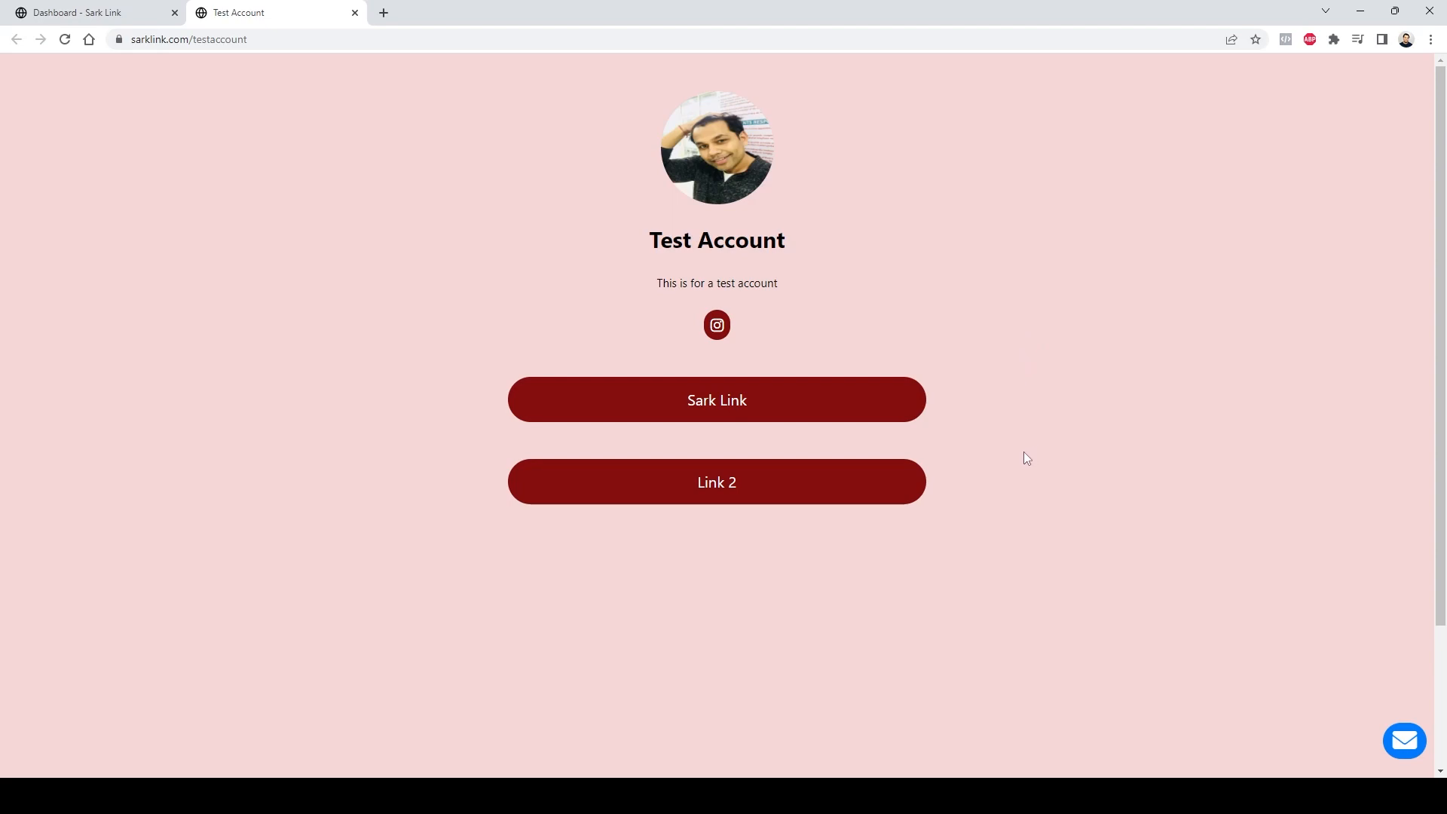
{"action": "scroll", "coordinate": [1388, 677], "scroll_direction": "down", "scroll_amount": 1}
{"action": "scroll", "coordinate": [1389, 677], "scroll_direction": "down", "scroll_amount": 2}
{"action": "scroll", "coordinate": [1404, 740], "scroll_direction": "up", "scroll_amount": 3}
Step: Open the contact form on the public page, step through its Name, Email, Subject and Message fields, and close it
{"action": "left_click", "coordinate": [1412, 752]}
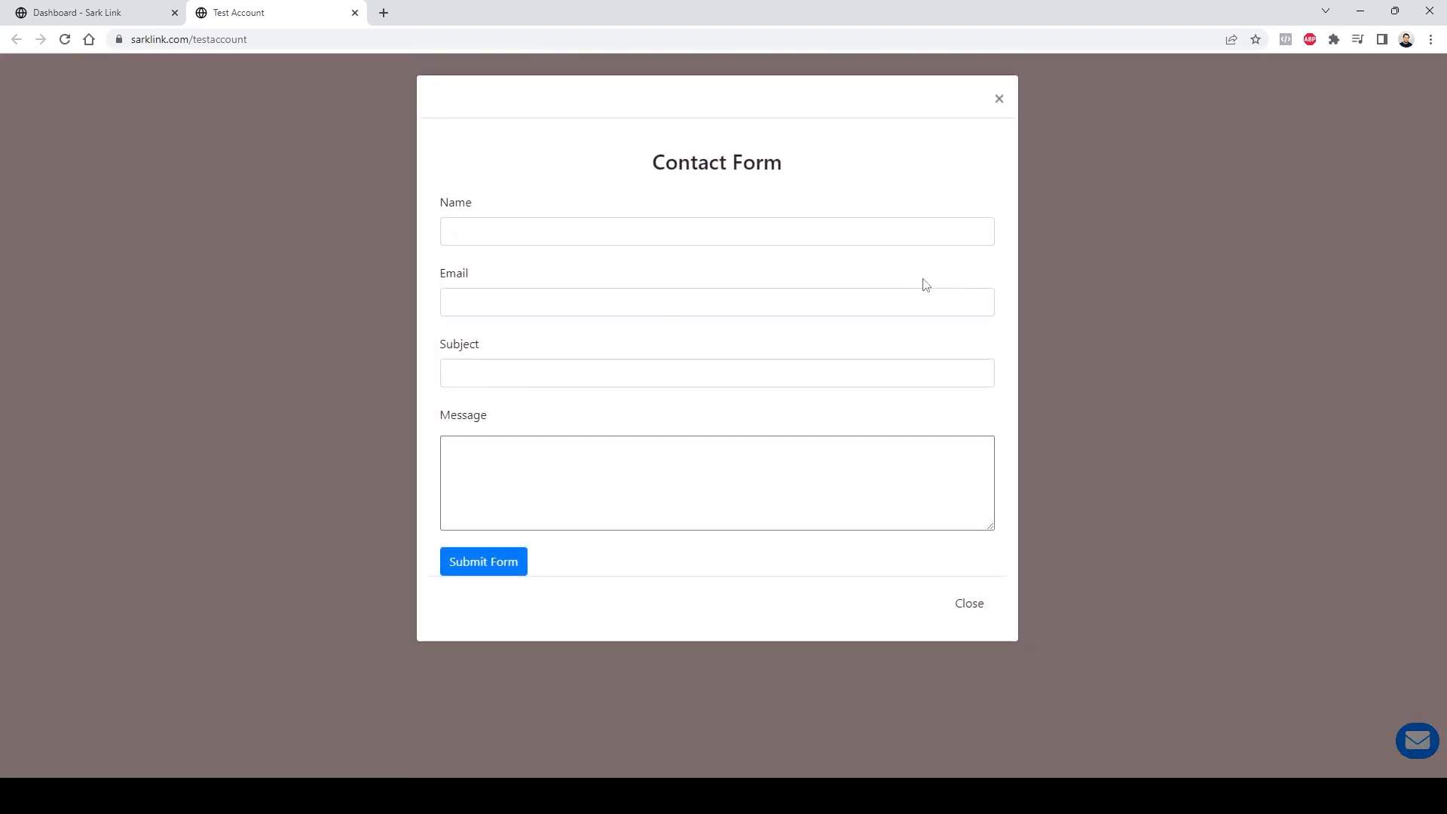
{"action": "left_click", "coordinate": [647, 233]}
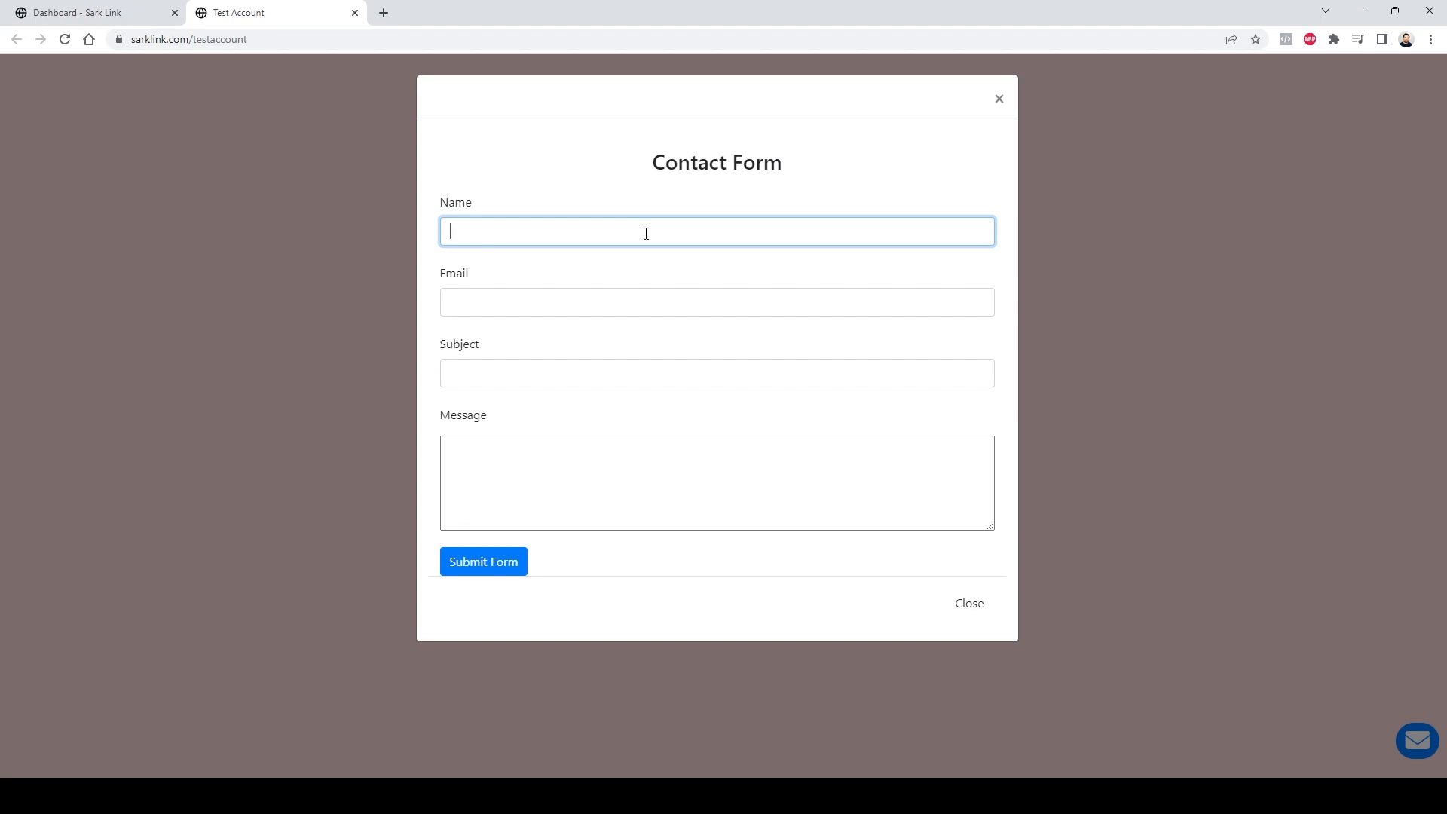
{"action": "left_click", "coordinate": [603, 307]}
{"action": "left_click", "coordinate": [598, 373]}
{"action": "left_click", "coordinate": [574, 483]}
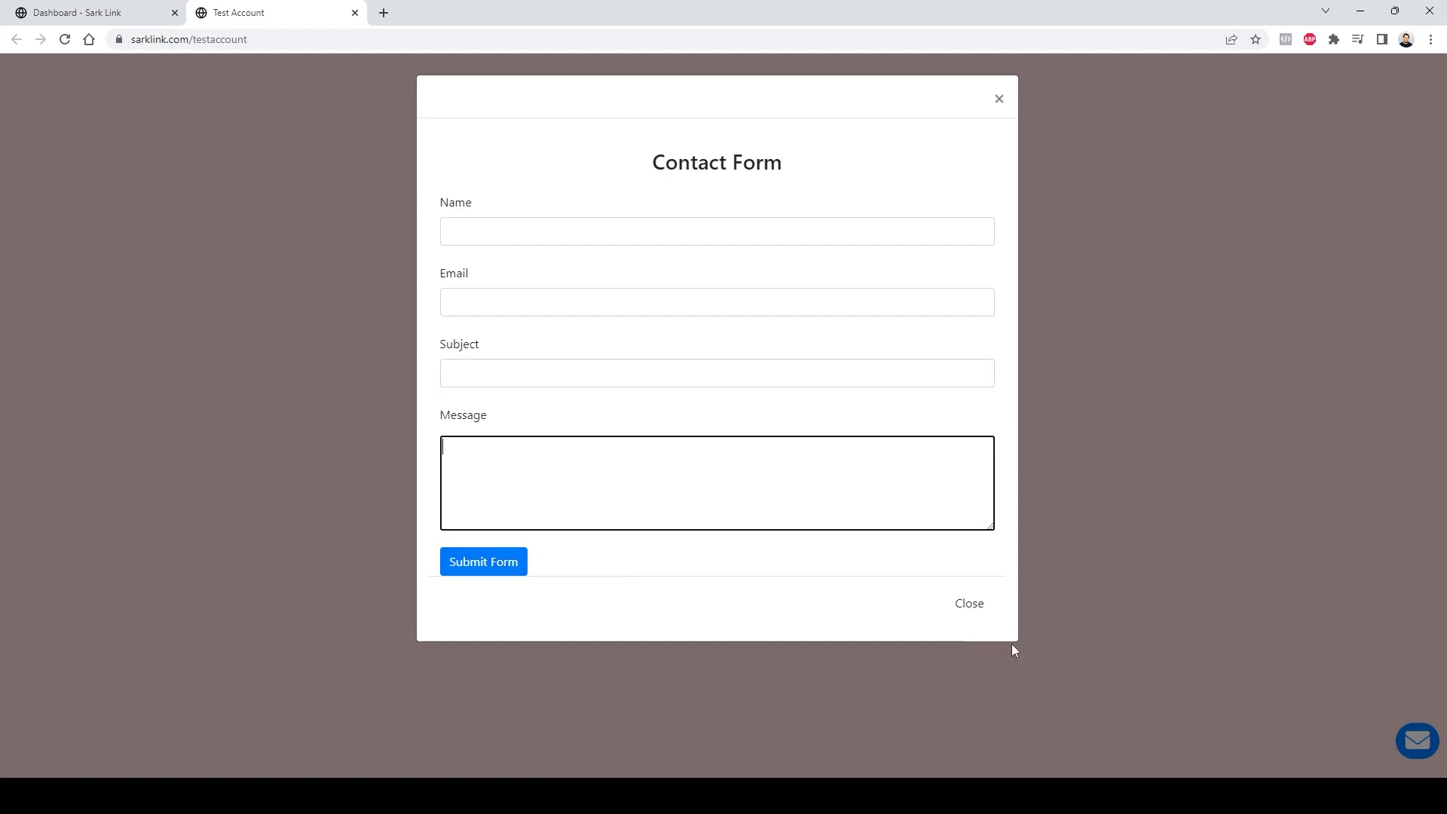
{"action": "left_click", "coordinate": [974, 606]}
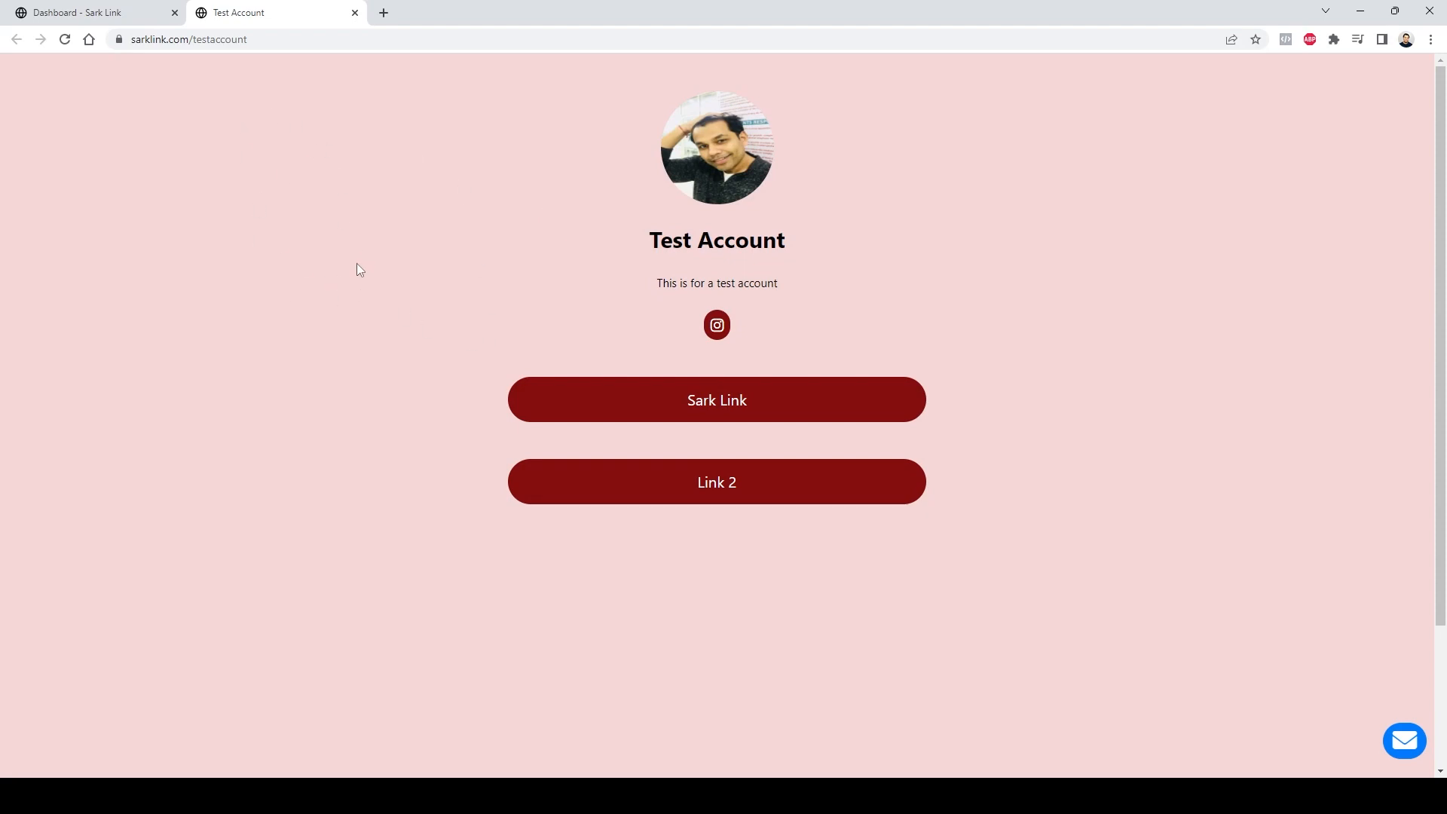
Step: Examine the Contact Emails field and the Footer pixel code field in the page editor
{"action": "left_click", "coordinate": [129, 12]}
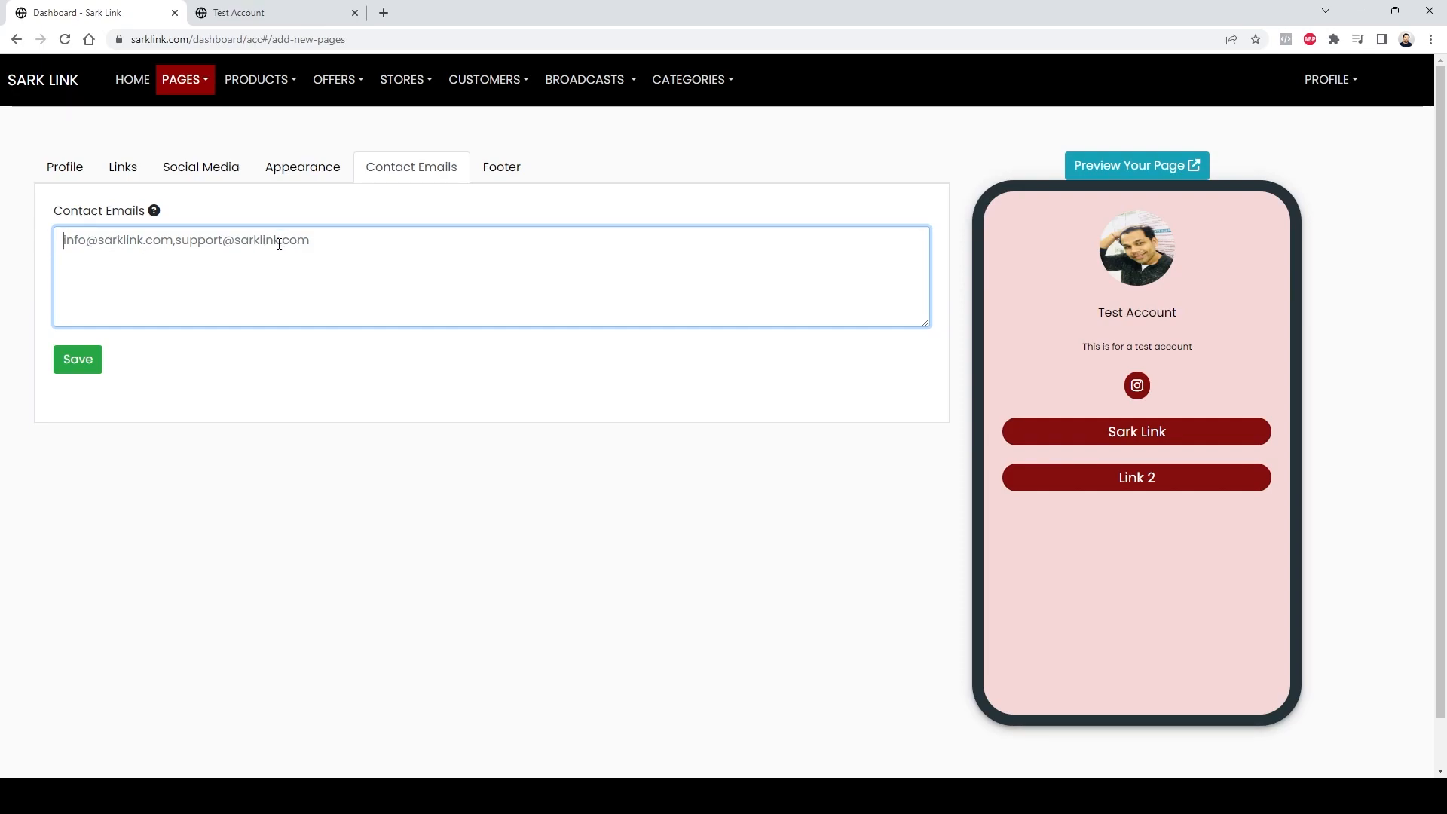
{"action": "left_click", "coordinate": [286, 215]}
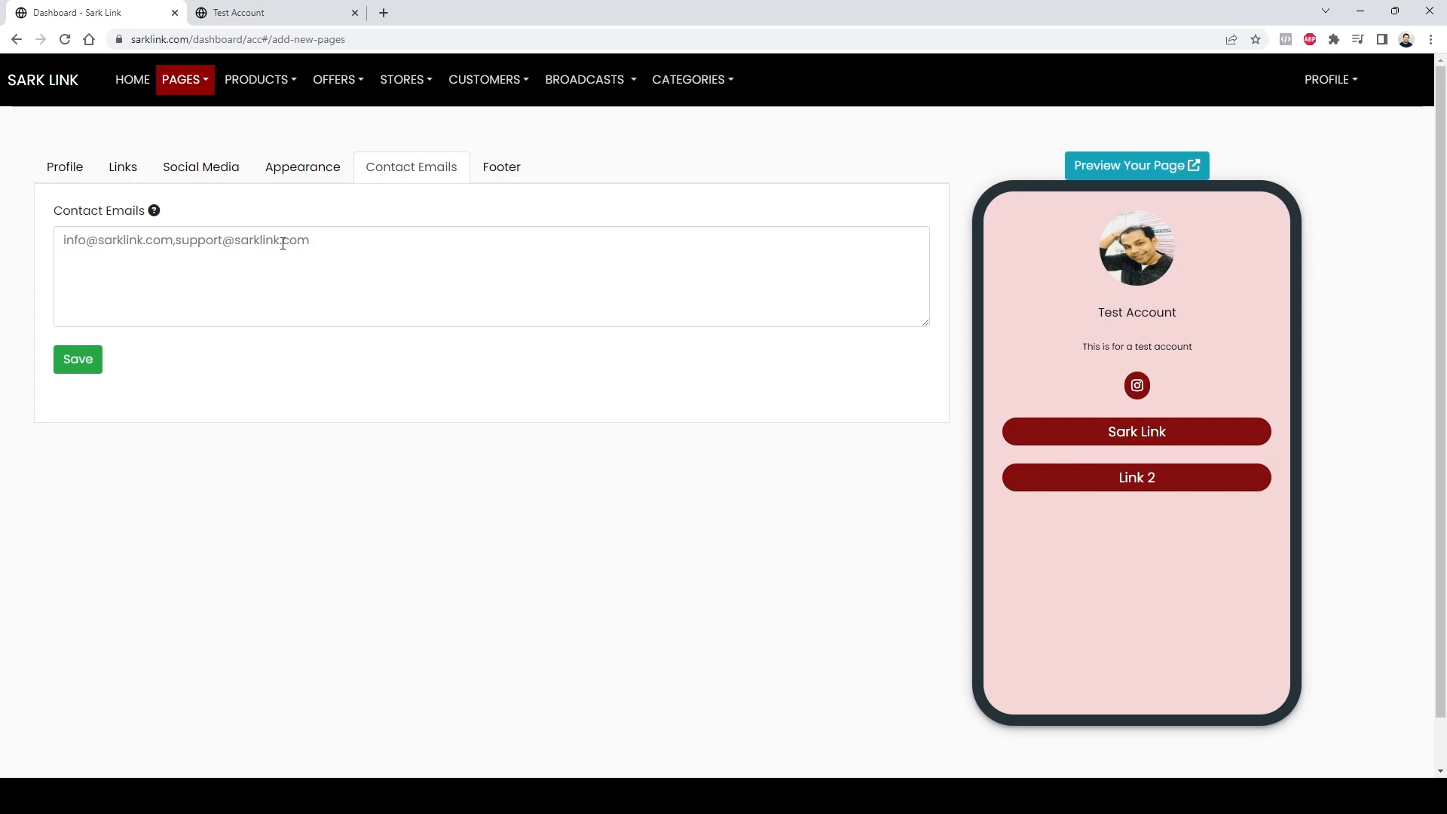
{"action": "left_click", "coordinate": [501, 169]}
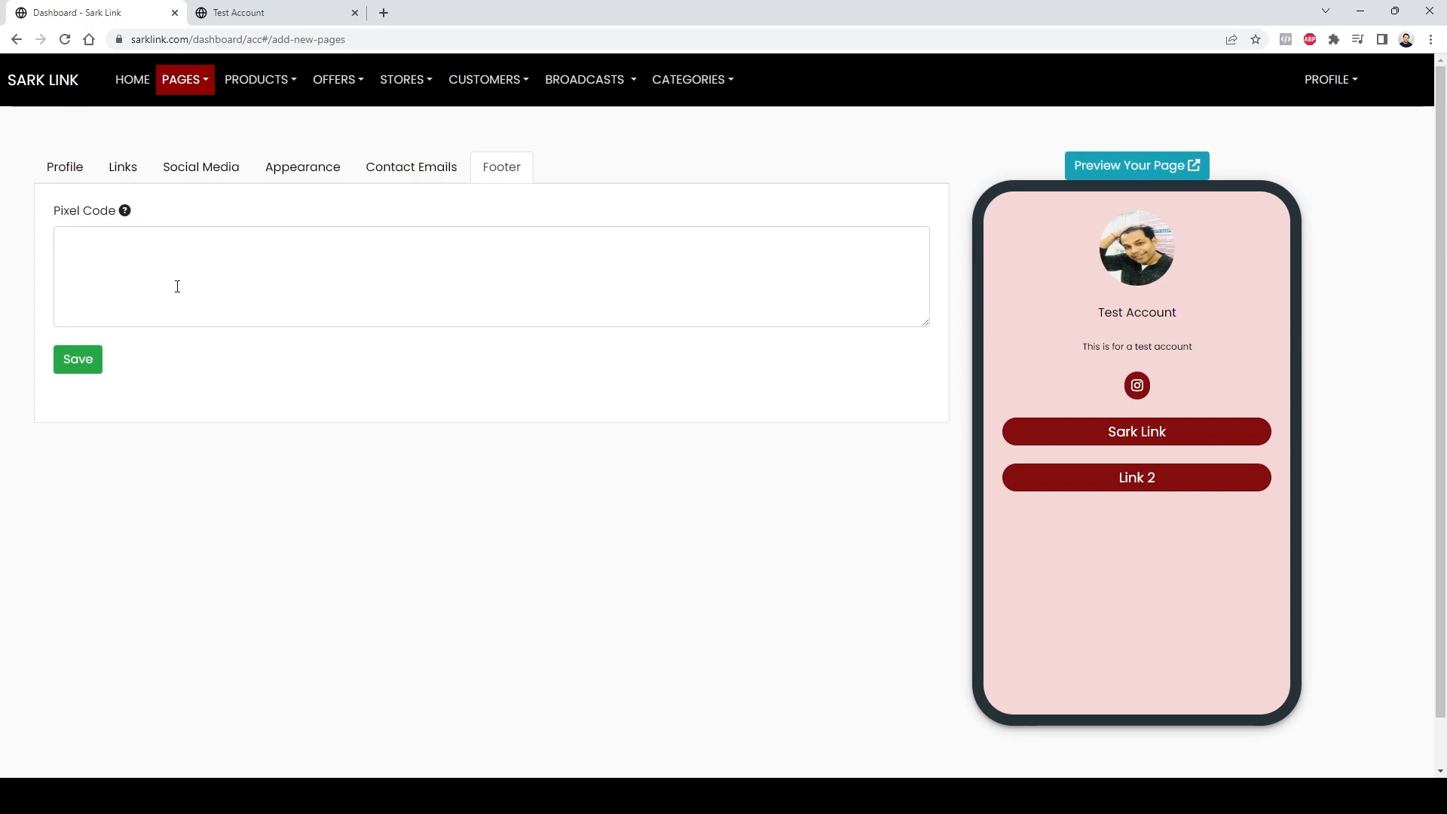
{"action": "left_click", "coordinate": [159, 270]}
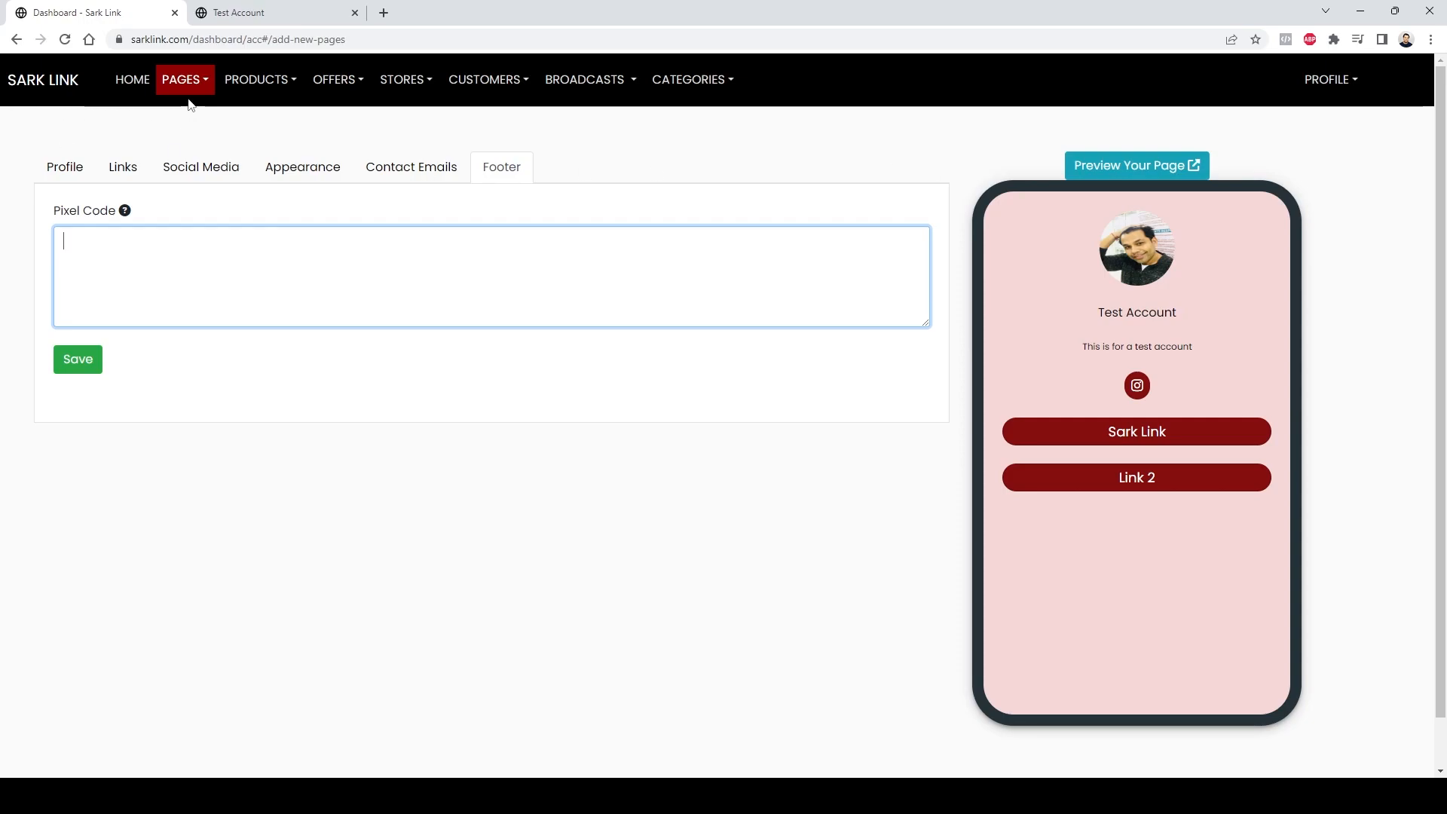
Step: Open the scheduled date/time picker for the Sark Link link and close it without choosing a date
{"action": "left_click", "coordinate": [117, 174]}
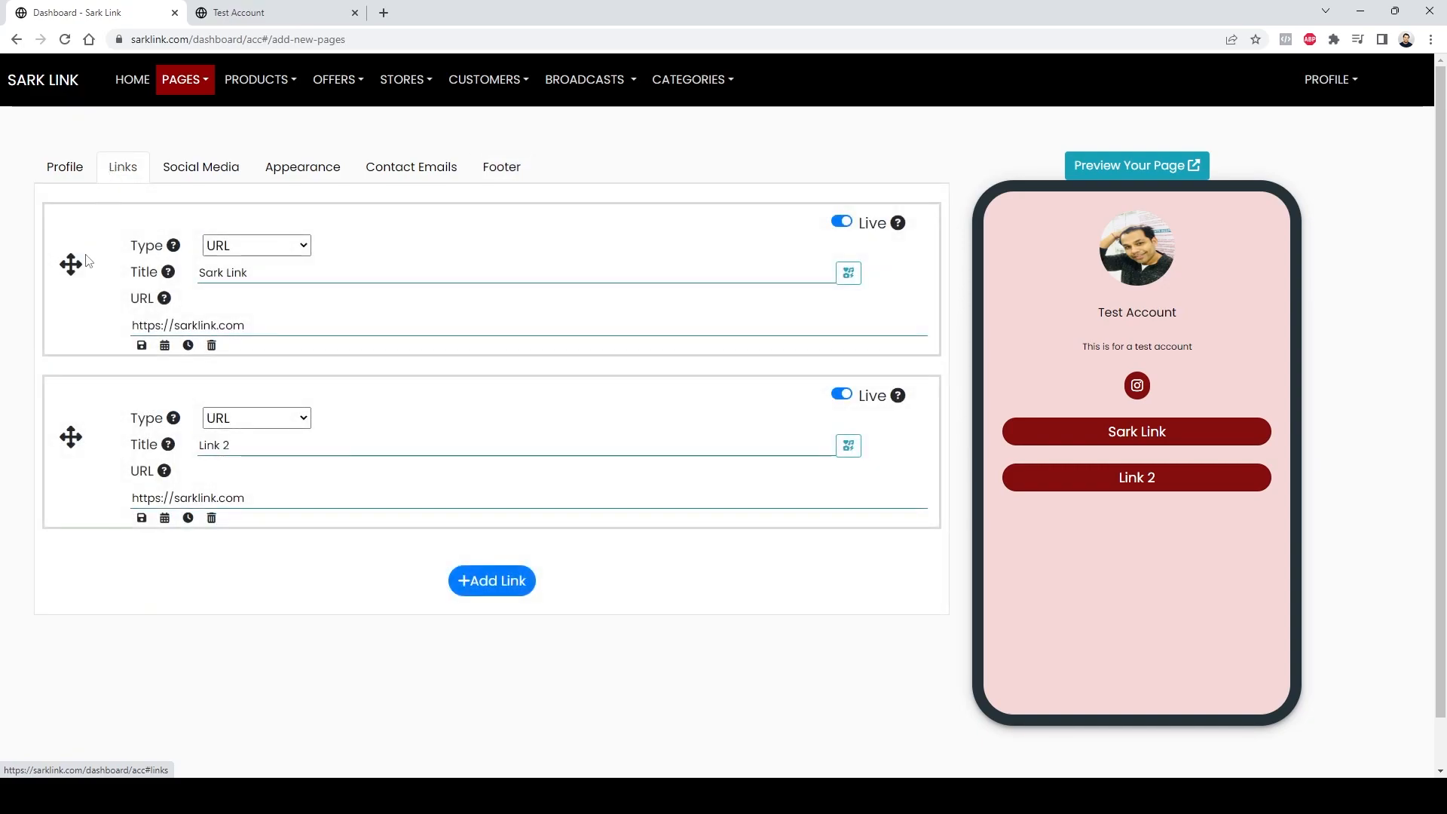
{"action": "left_click", "coordinate": [166, 346]}
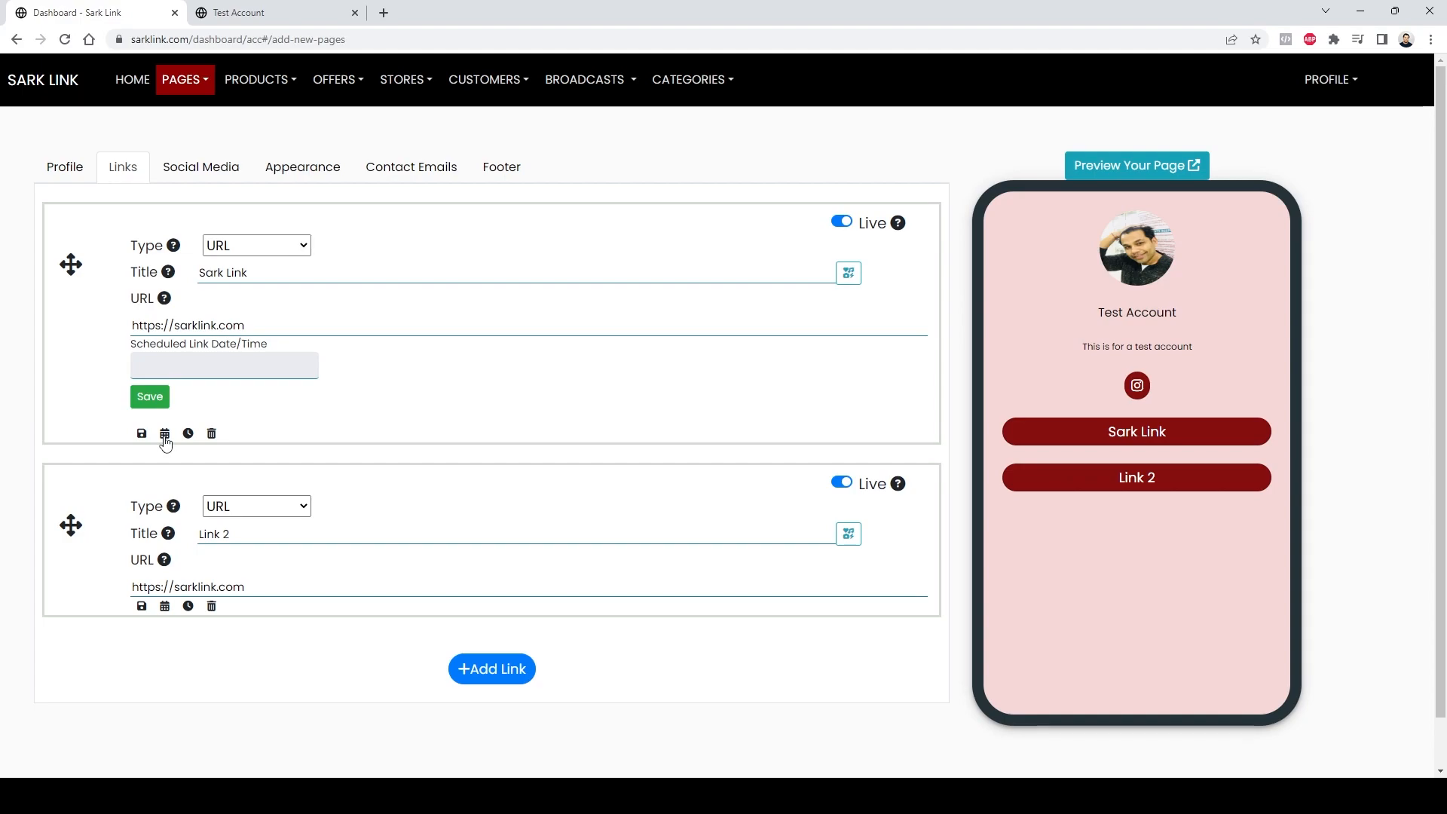
{"action": "left_click", "coordinate": [222, 376]}
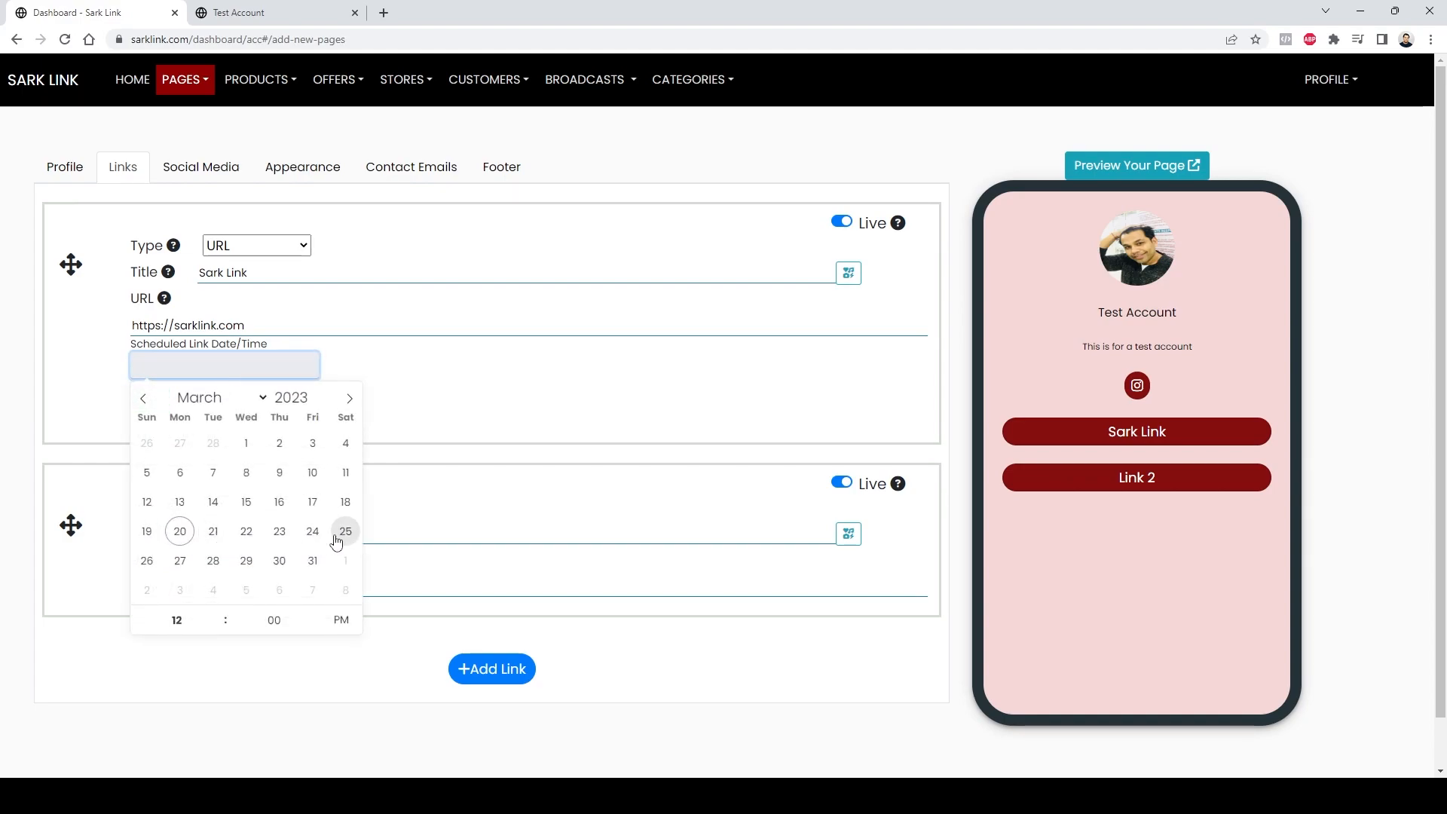
{"action": "left_click", "coordinate": [474, 409]}
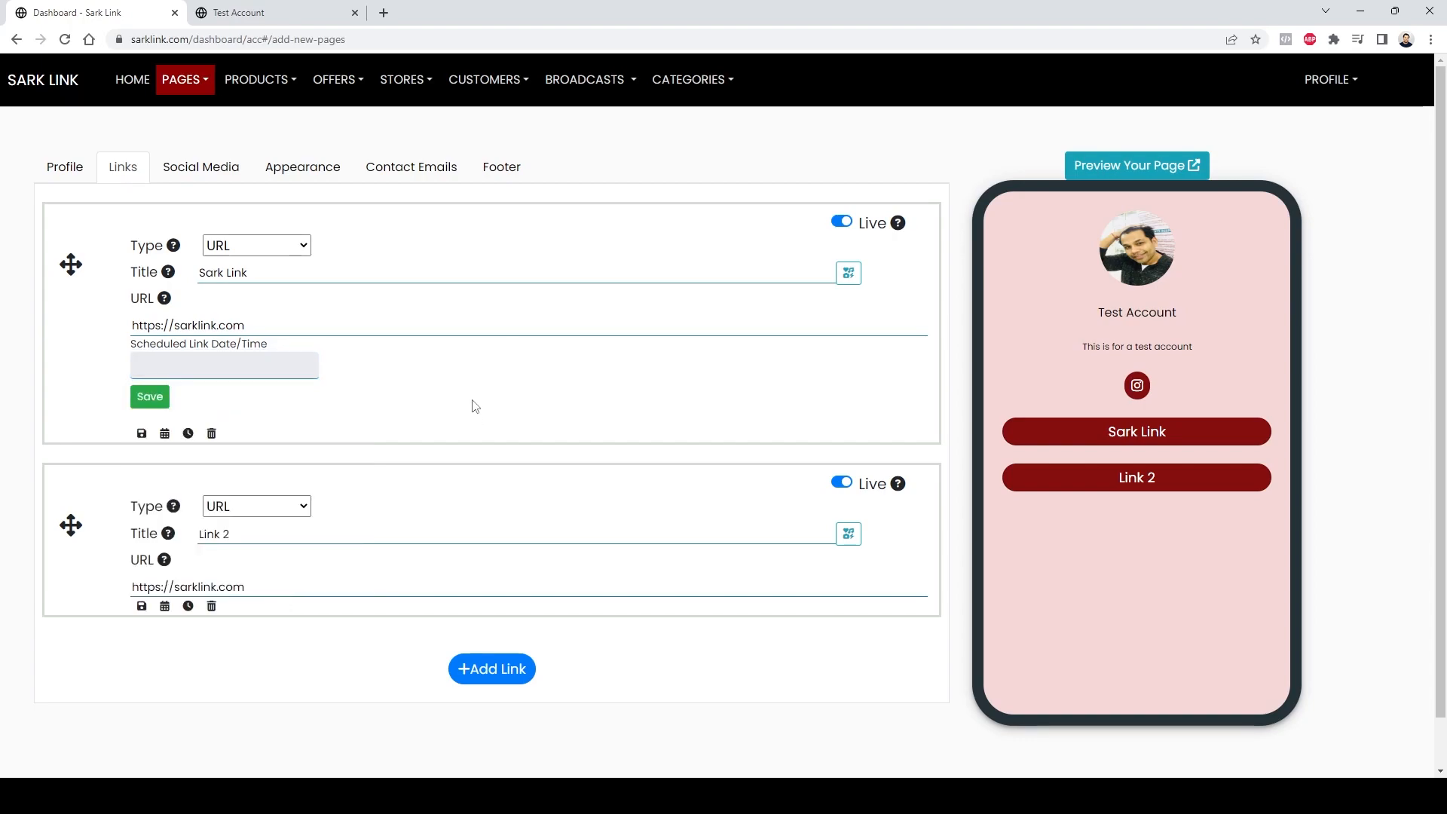
{"action": "left_click", "coordinate": [165, 435]}
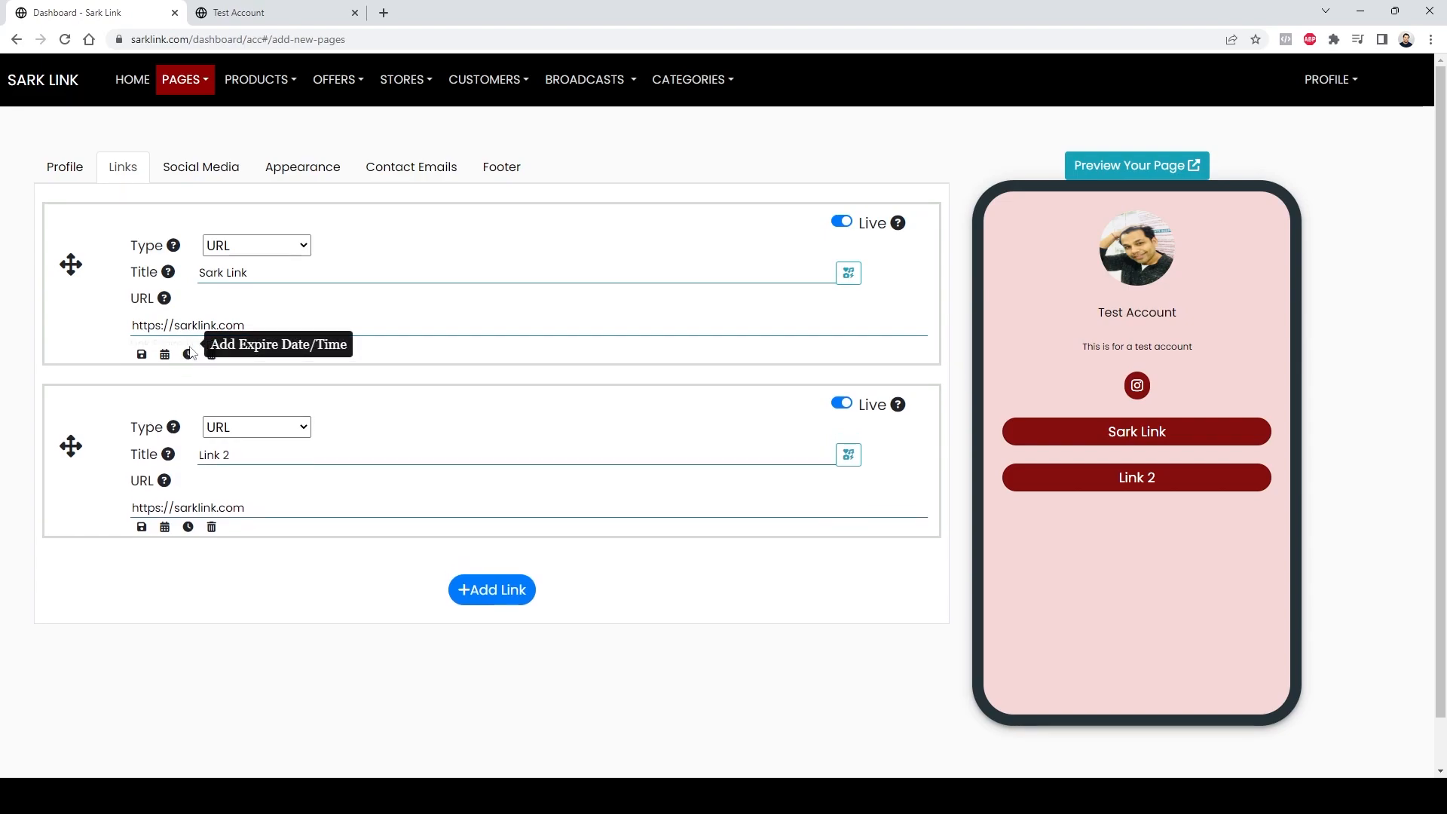
Step: Open the expire date/time picker for the Sark Link link and close it without choosing a date
{"action": "left_click", "coordinate": [189, 346]}
{"action": "left_click", "coordinate": [200, 368]}
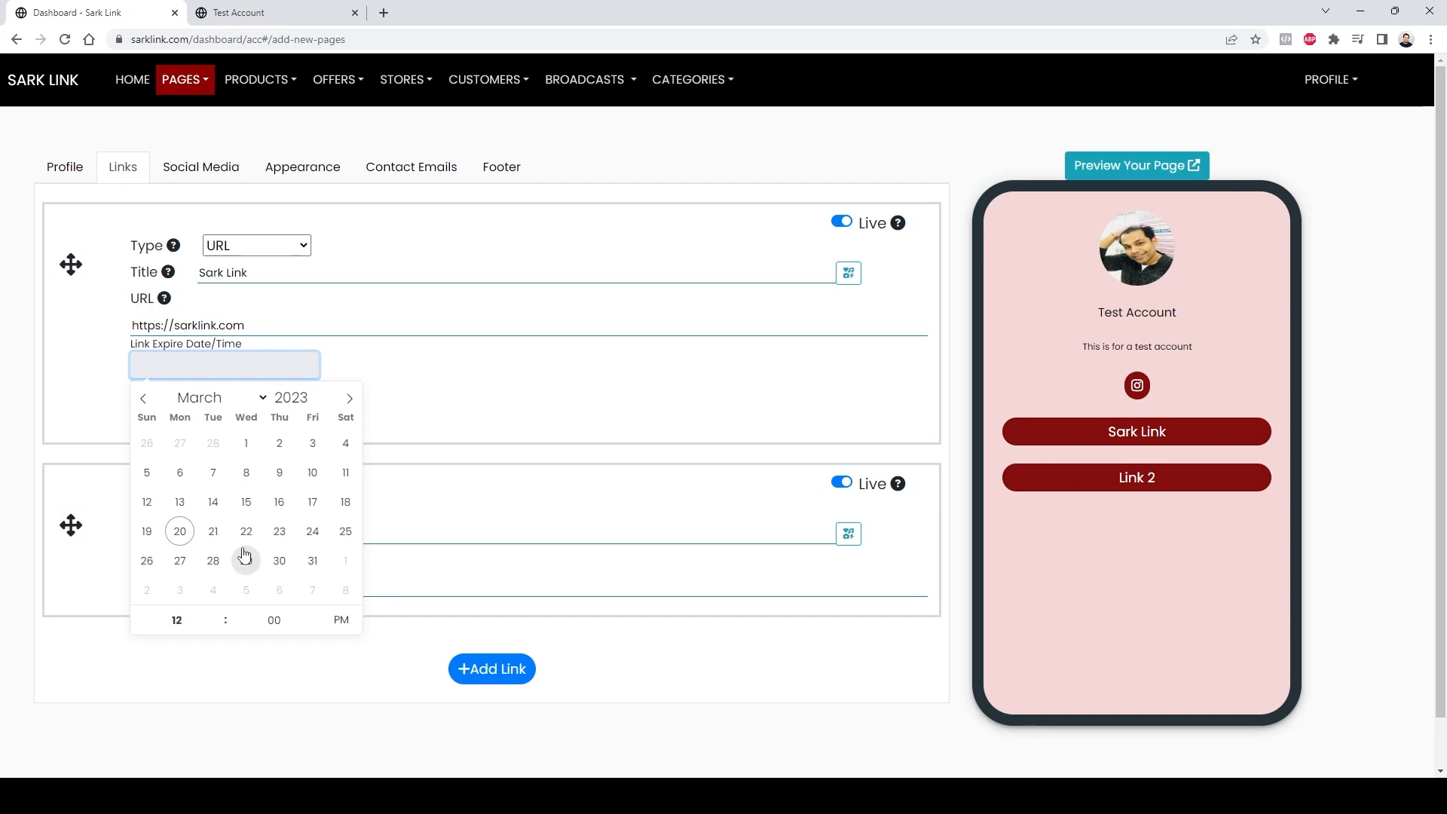
{"action": "left_click", "coordinate": [410, 382]}
{"action": "left_click", "coordinate": [271, 365]}
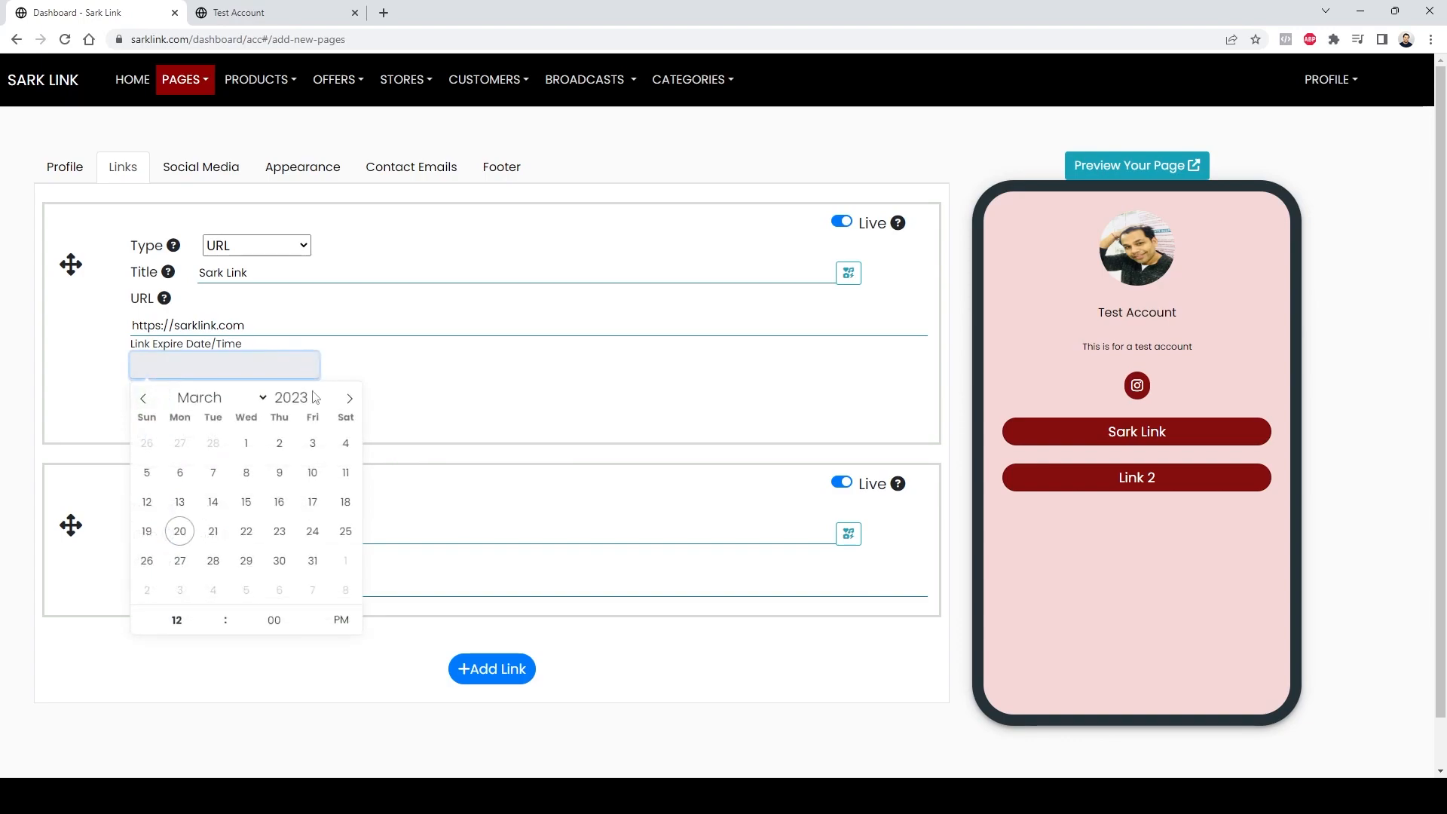
{"action": "left_click", "coordinate": [438, 389]}
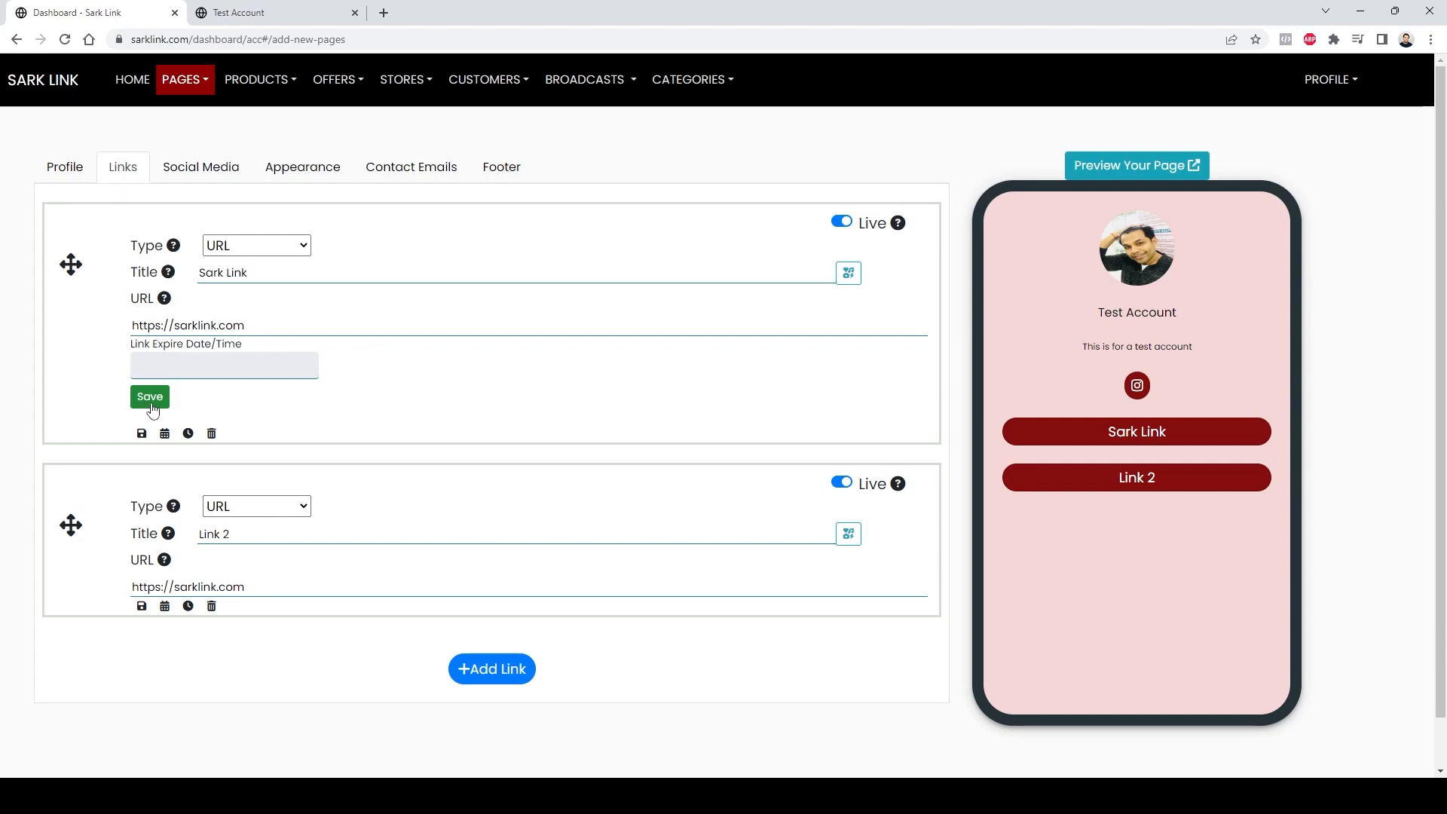
Step: Open the list of all pages
{"action": "left_click", "coordinate": [188, 83]}
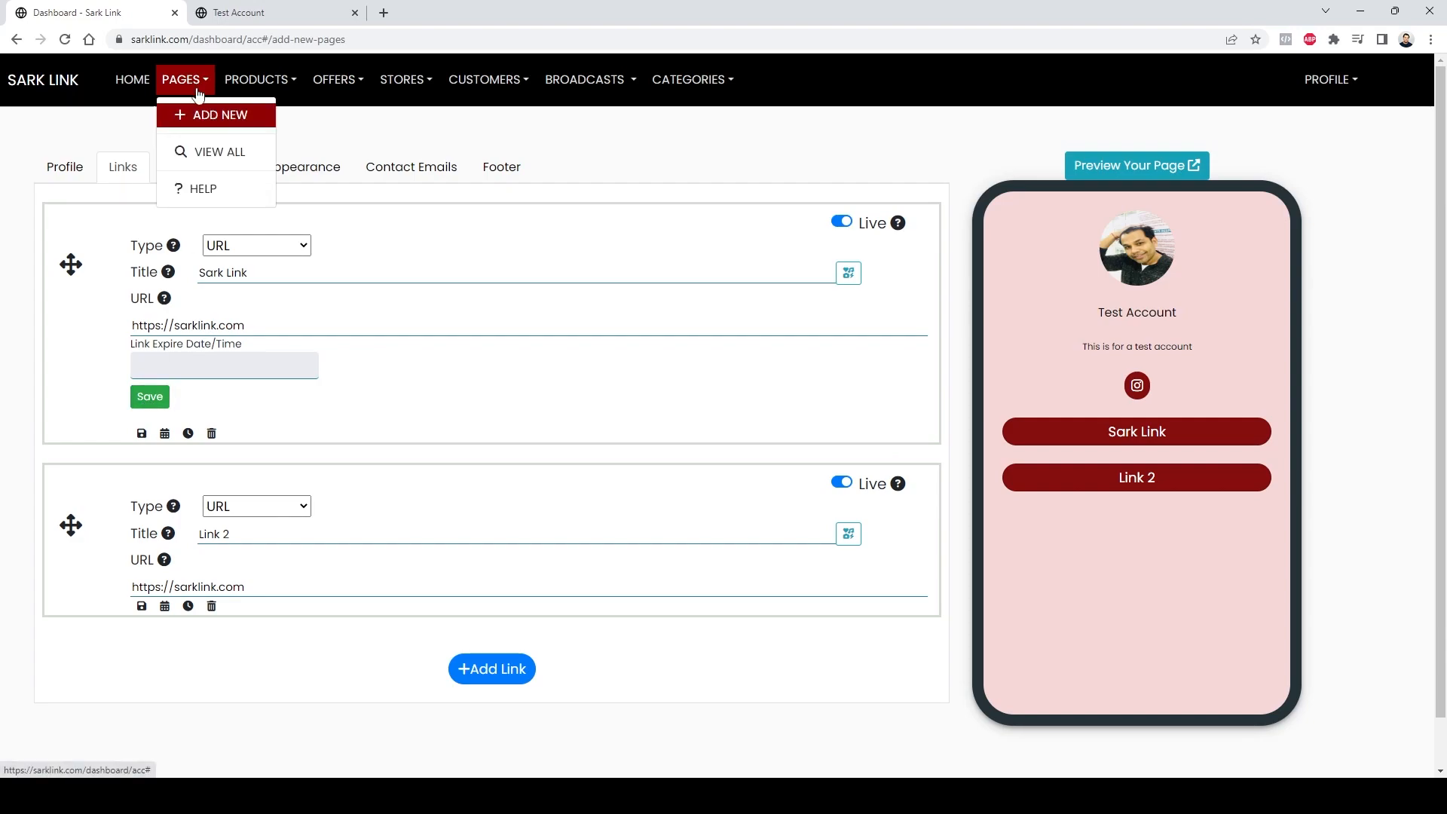
{"action": "left_click", "coordinate": [214, 153]}
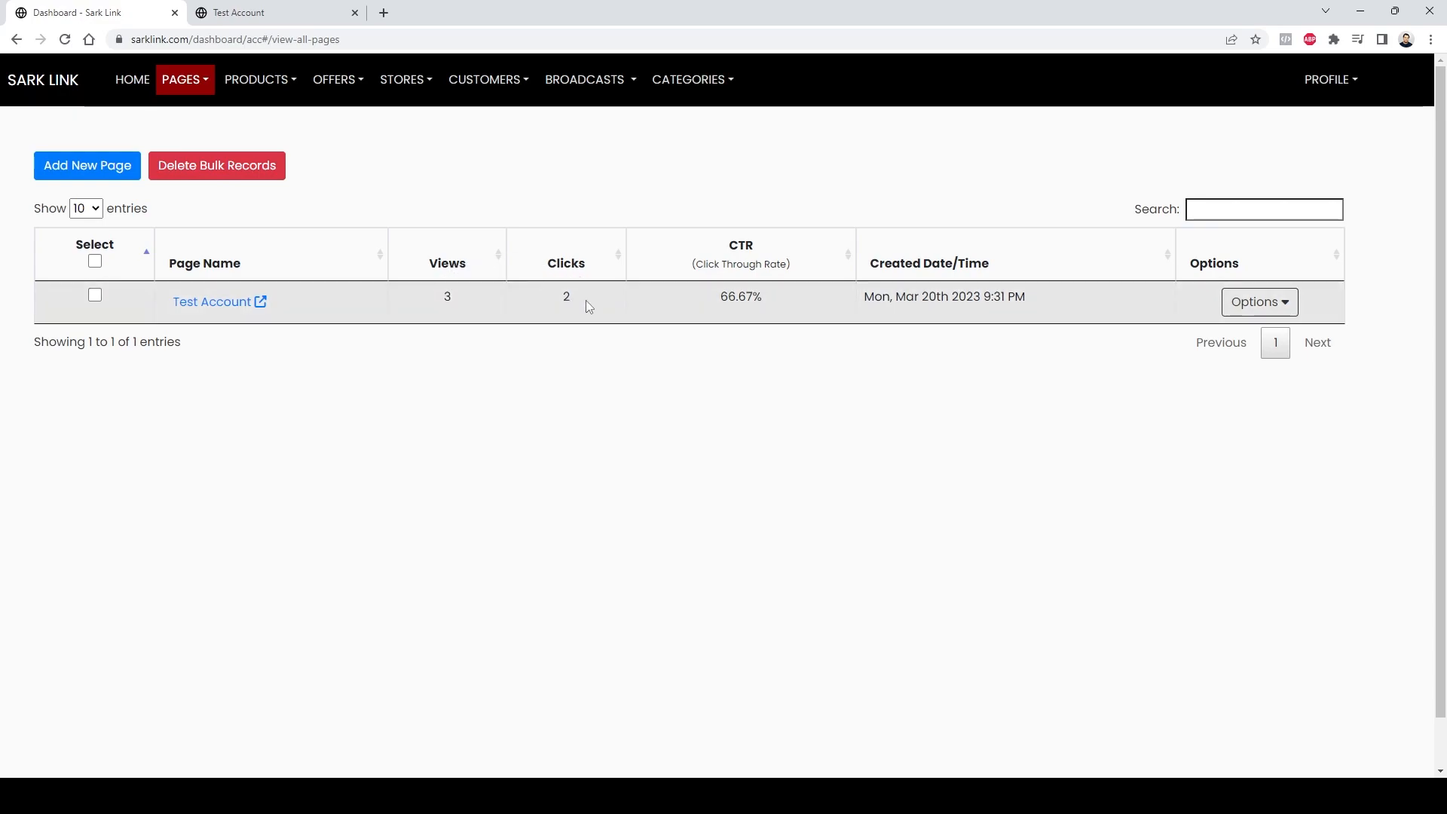
{"action": "left_click", "coordinate": [1295, 312]}
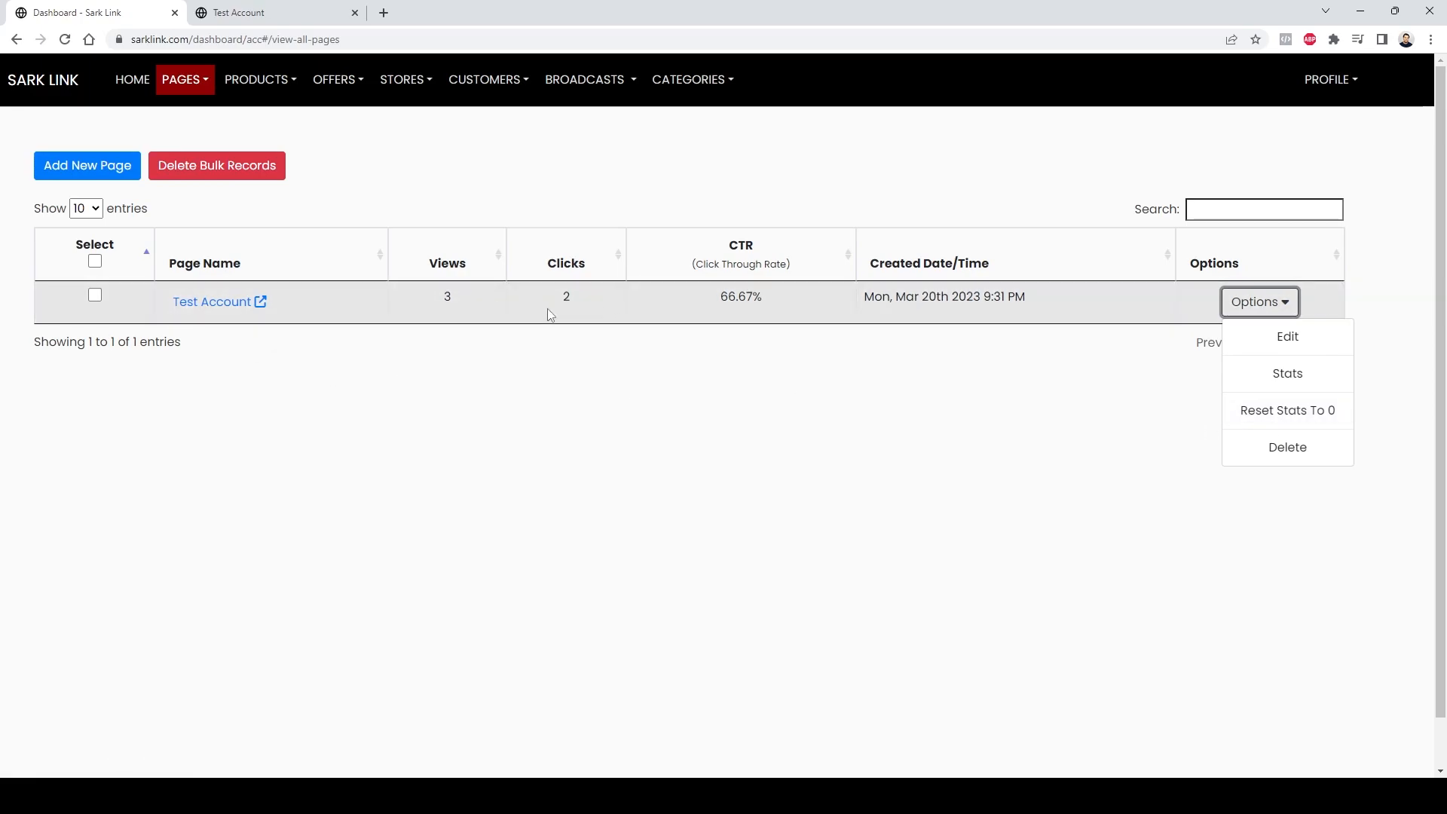
{"action": "left_click", "coordinate": [1281, 410]}
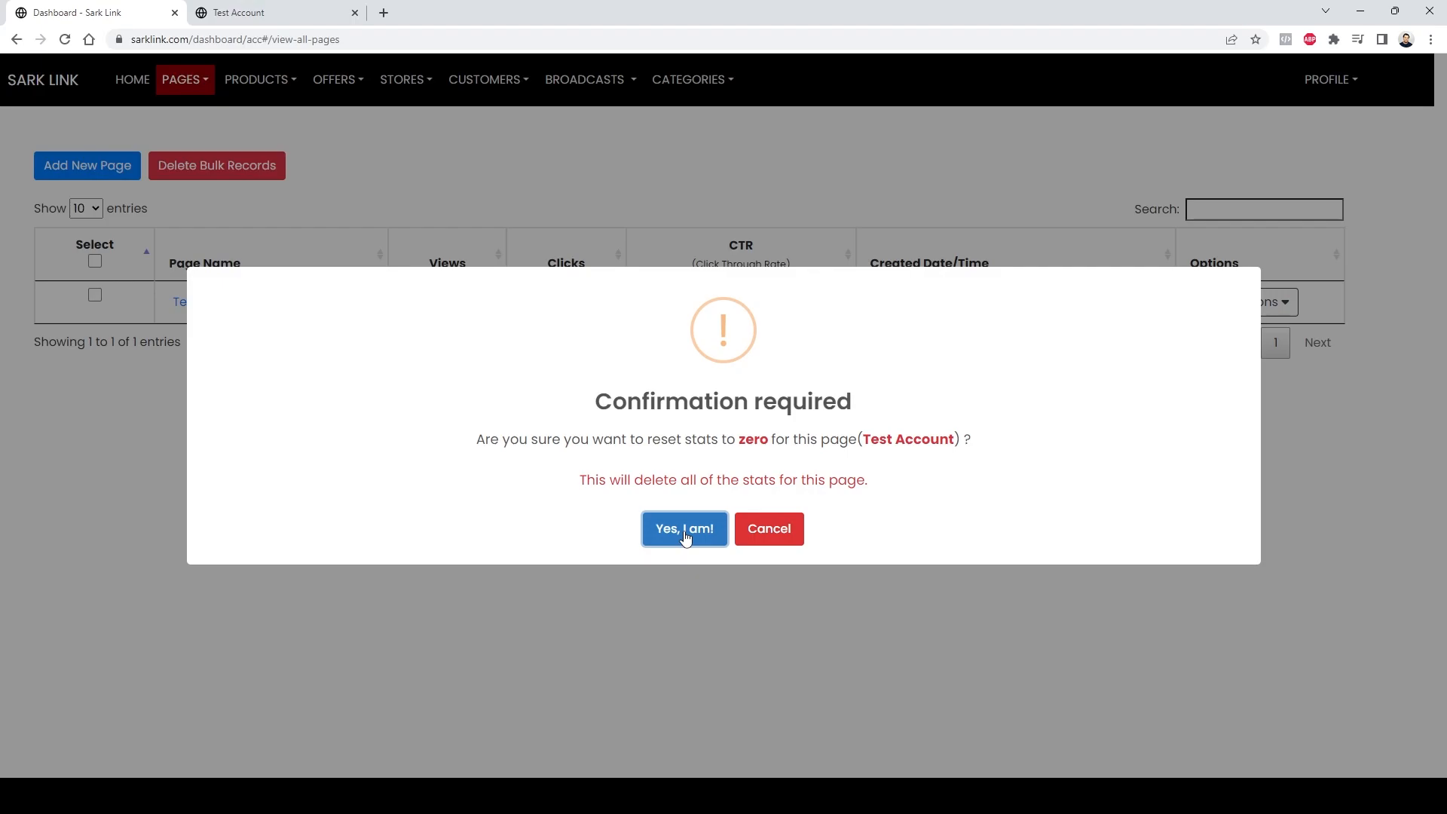
{"action": "left_click", "coordinate": [780, 534]}
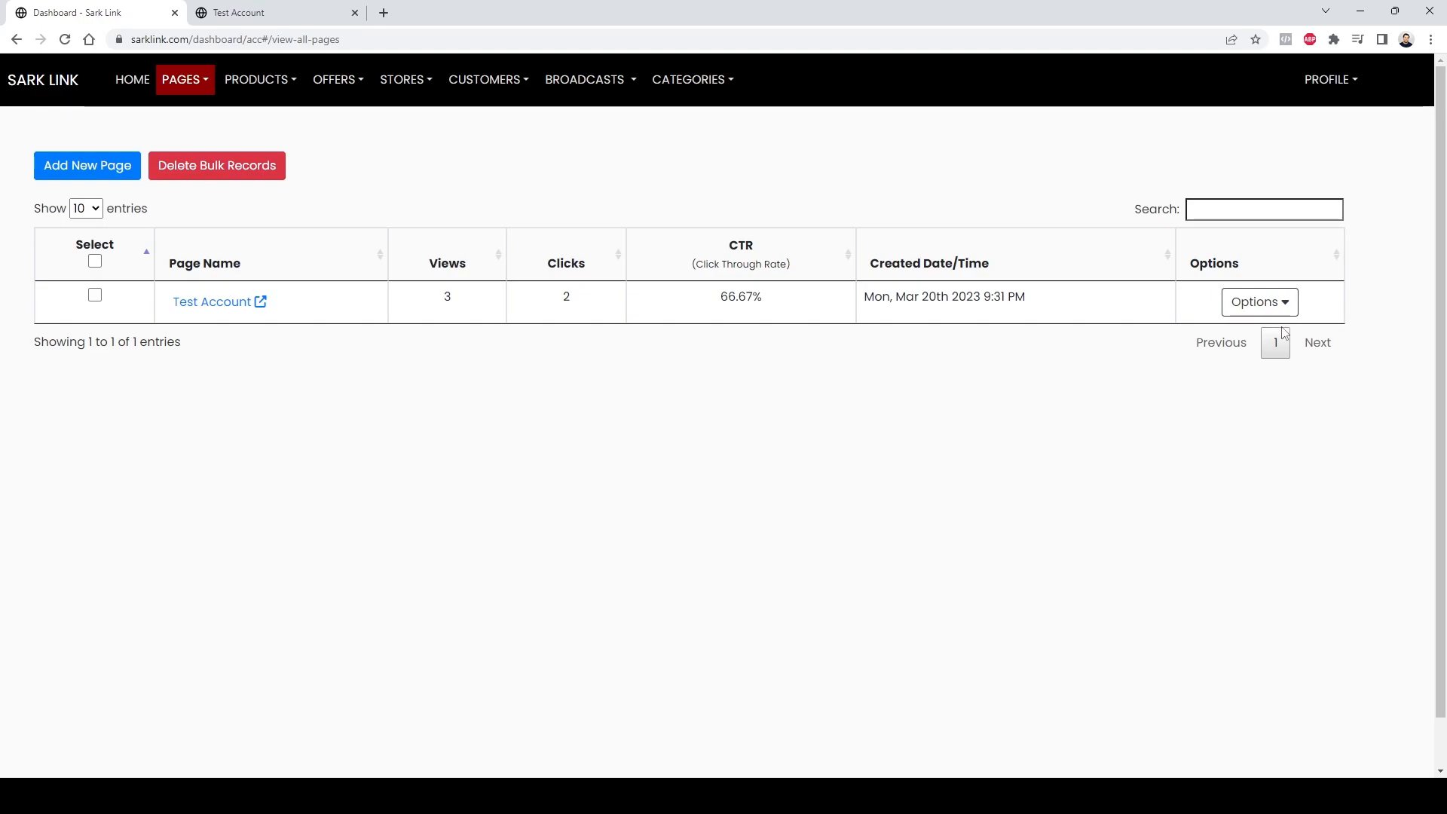
Step: View the Test Account page's statistics for geo location, links and social media
{"action": "left_click", "coordinate": [1255, 302]}
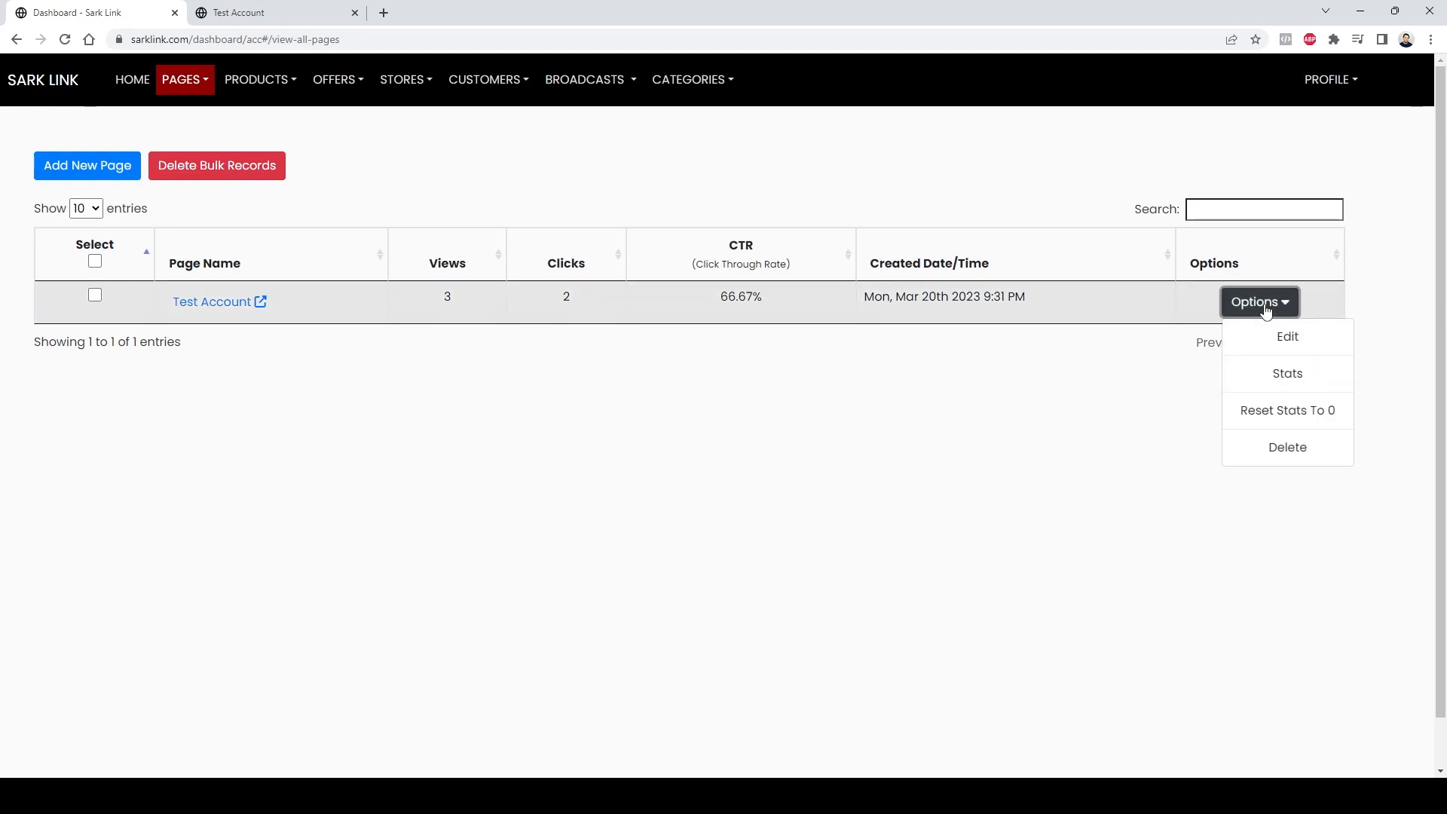
{"action": "left_click", "coordinate": [1295, 376]}
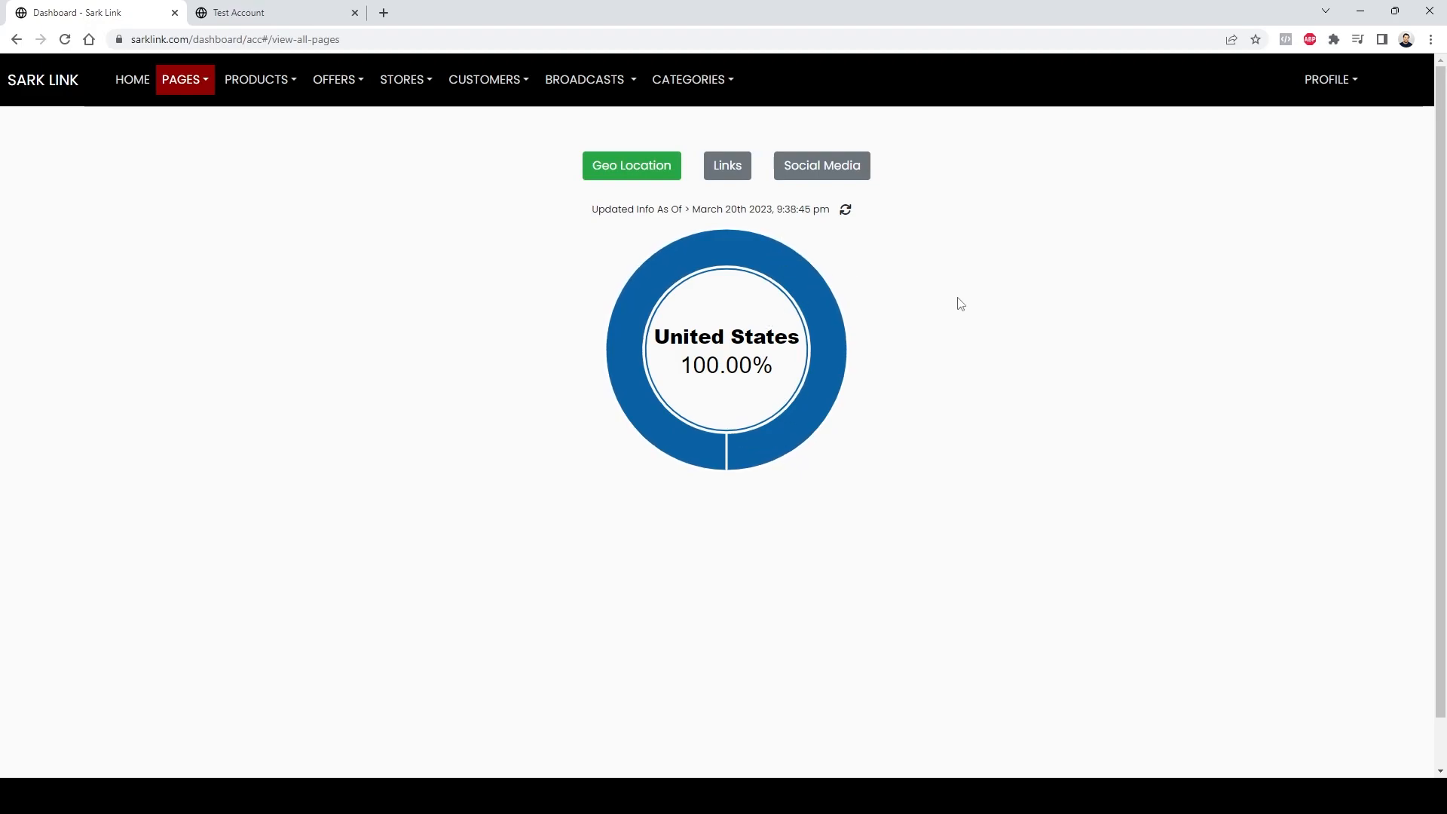
{"action": "left_click", "coordinate": [728, 170]}
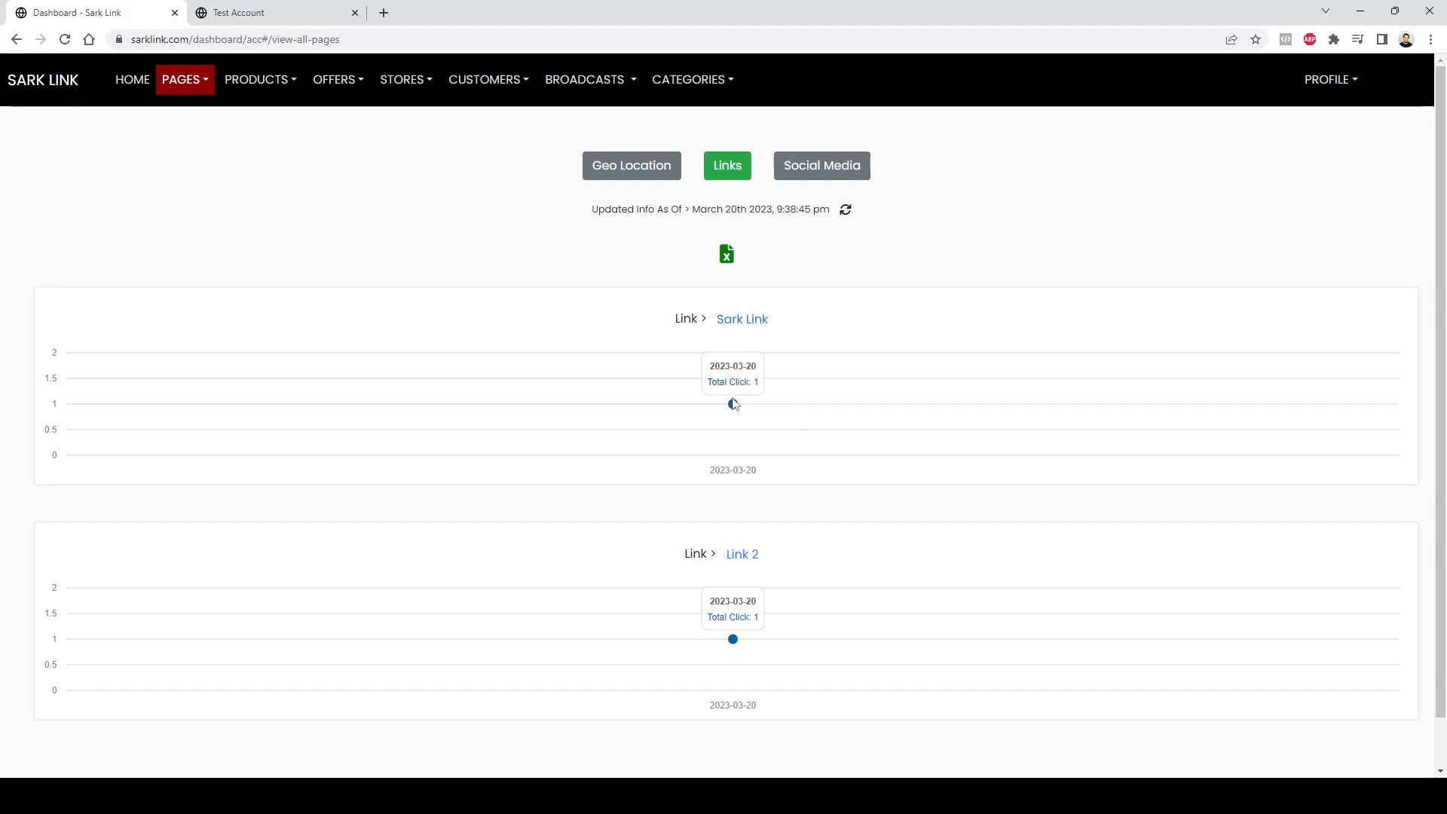
{"action": "scroll", "coordinate": [824, 551], "scroll_direction": "down", "scroll_amount": 1}
{"action": "scroll", "coordinate": [830, 546], "scroll_direction": "up", "scroll_amount": 1}
{"action": "left_click", "coordinate": [823, 175]}
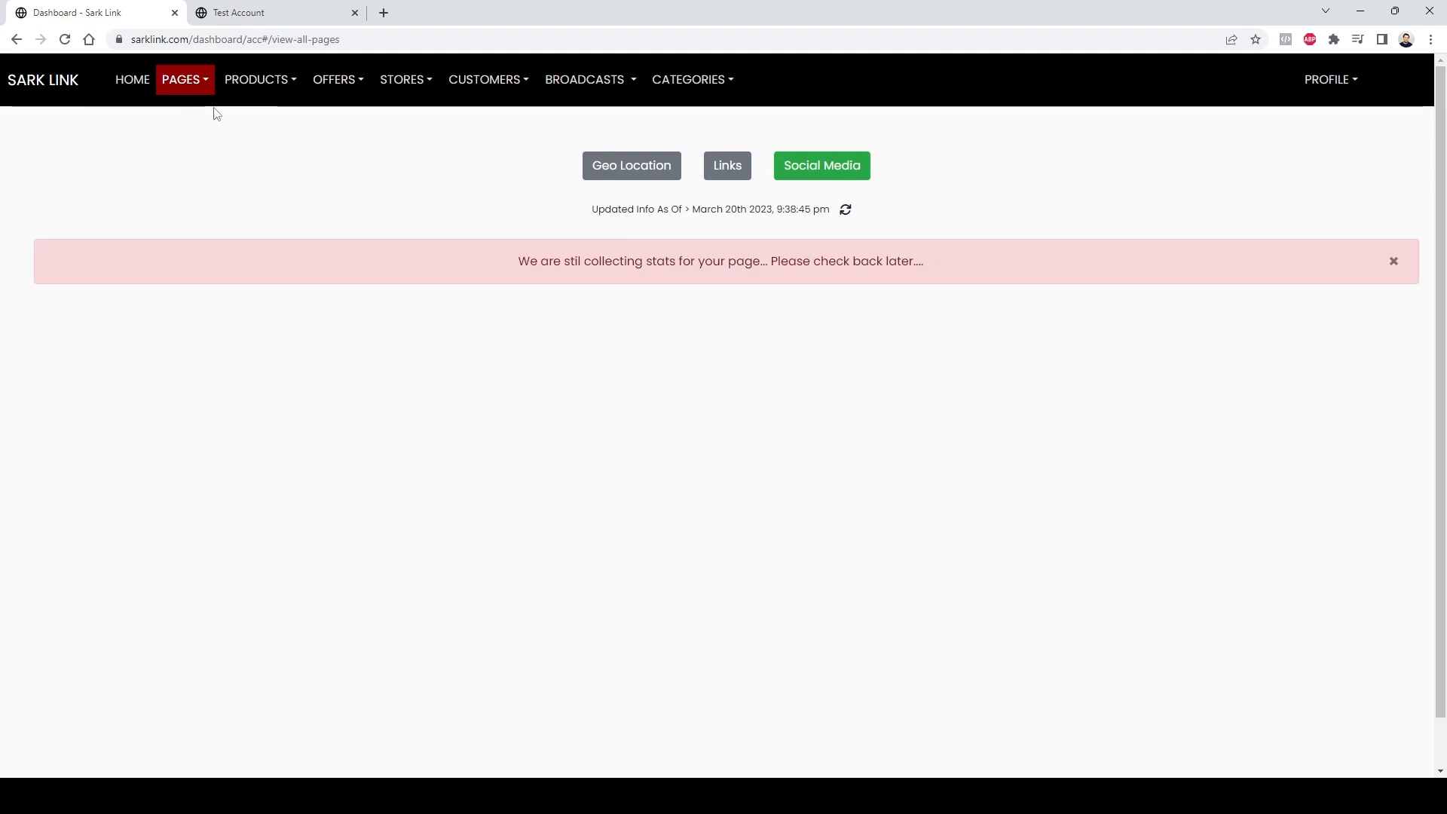
Step: Return to the list of all pages and open the products listing
{"action": "left_click", "coordinate": [173, 85]}
{"action": "left_click", "coordinate": [195, 151]}
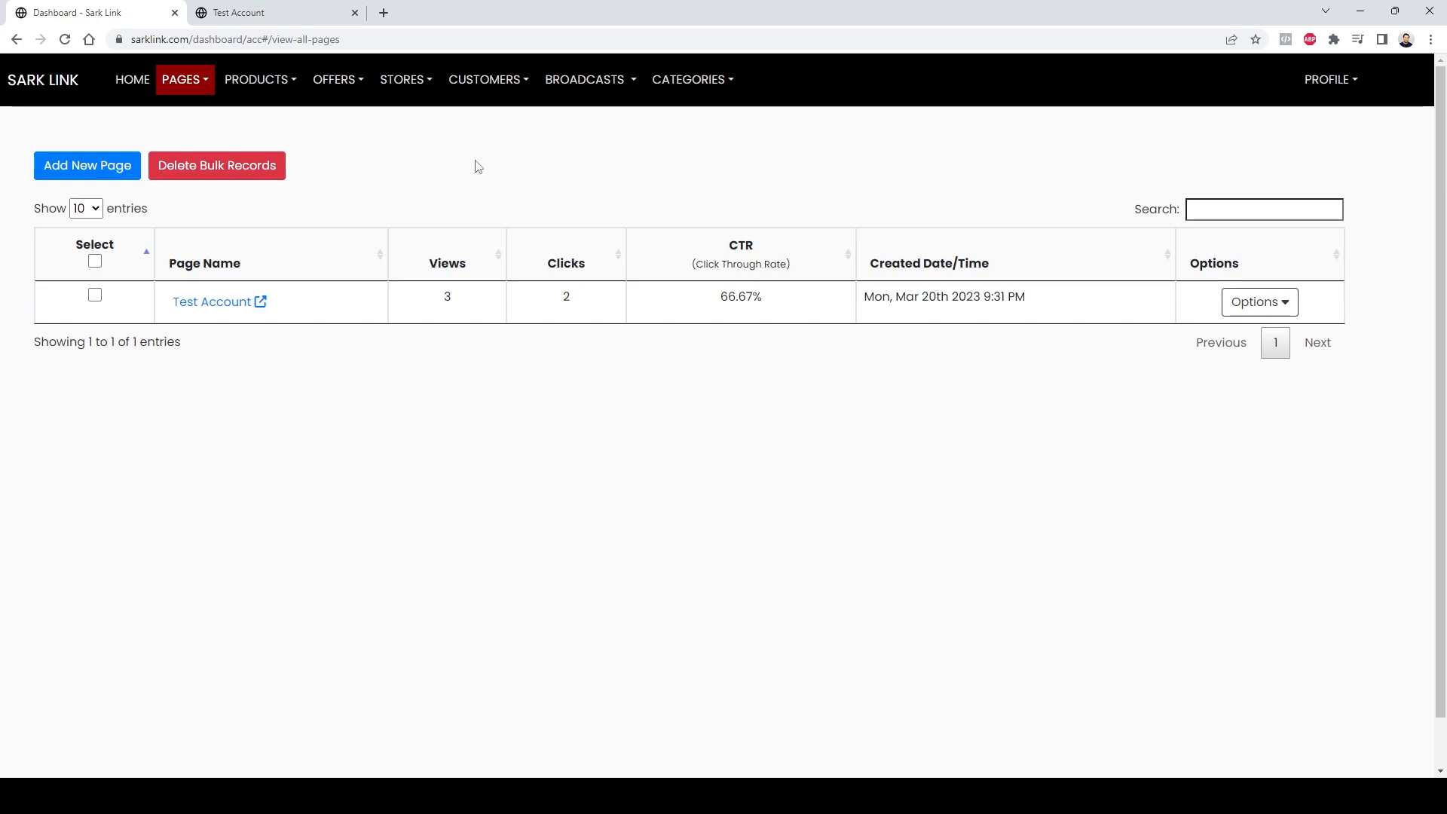
{"action": "left_click", "coordinate": [268, 81]}
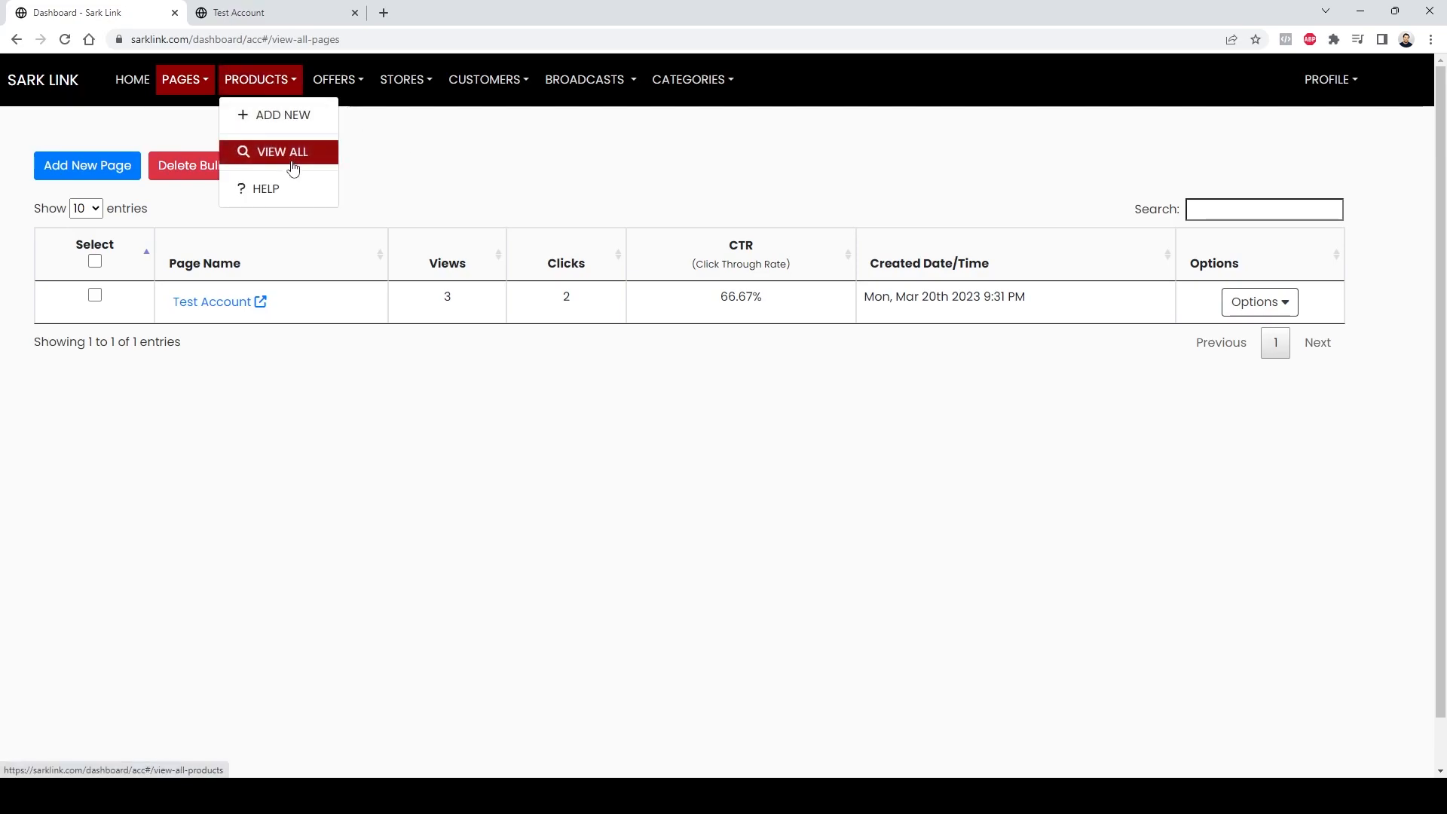